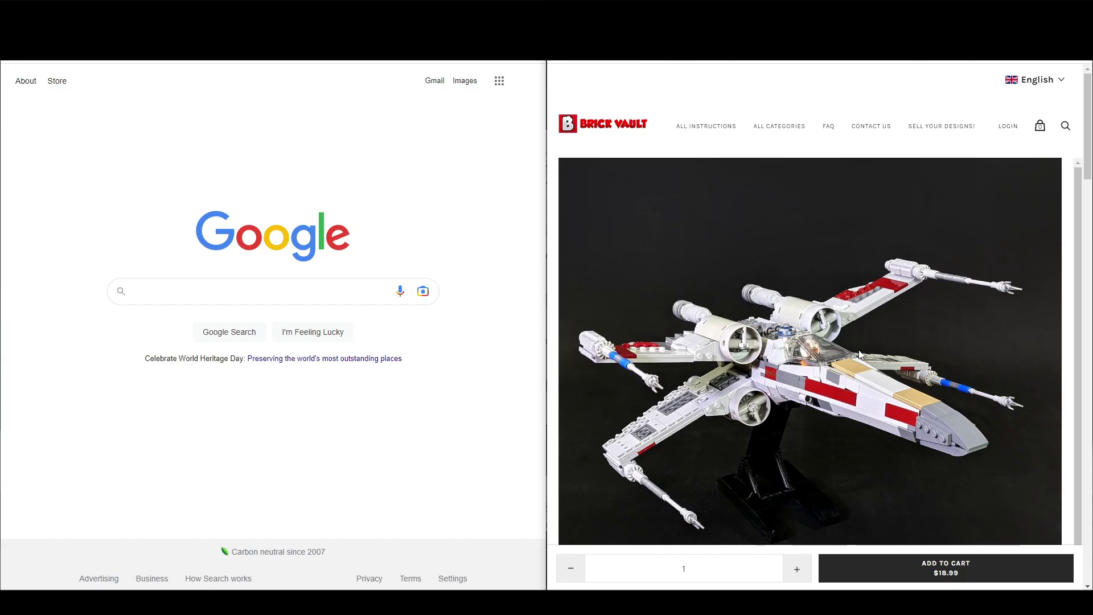
# Download the parts list for the X-wing T-65 Starfighter - Minifig Scale from its Brick Vault product page.
pyautogui.scroll(-5, 767, 421)
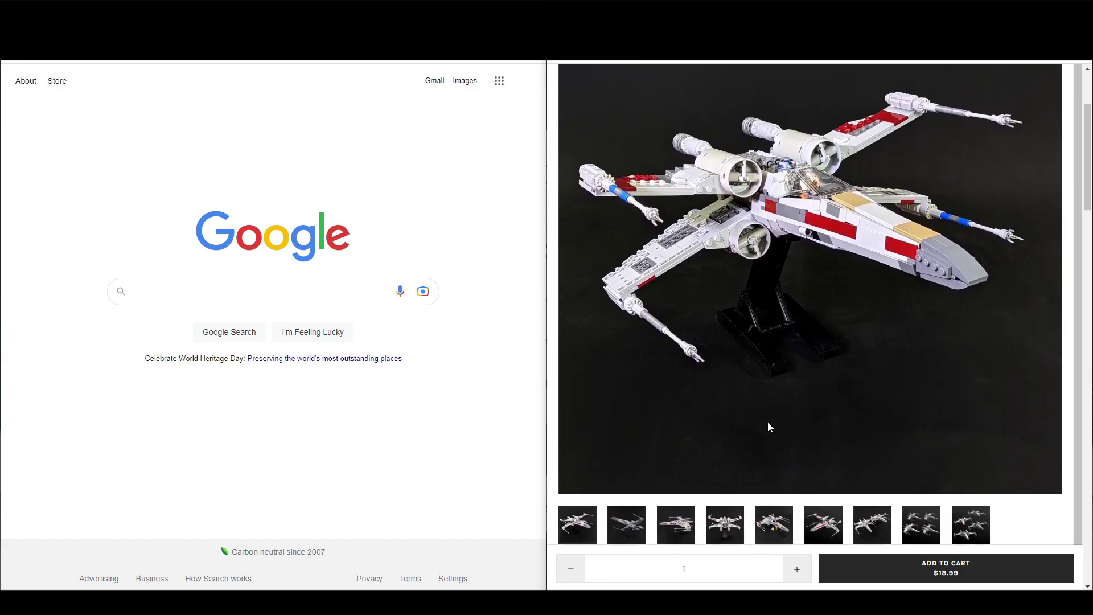
pyautogui.scroll(-2, 843, 365)
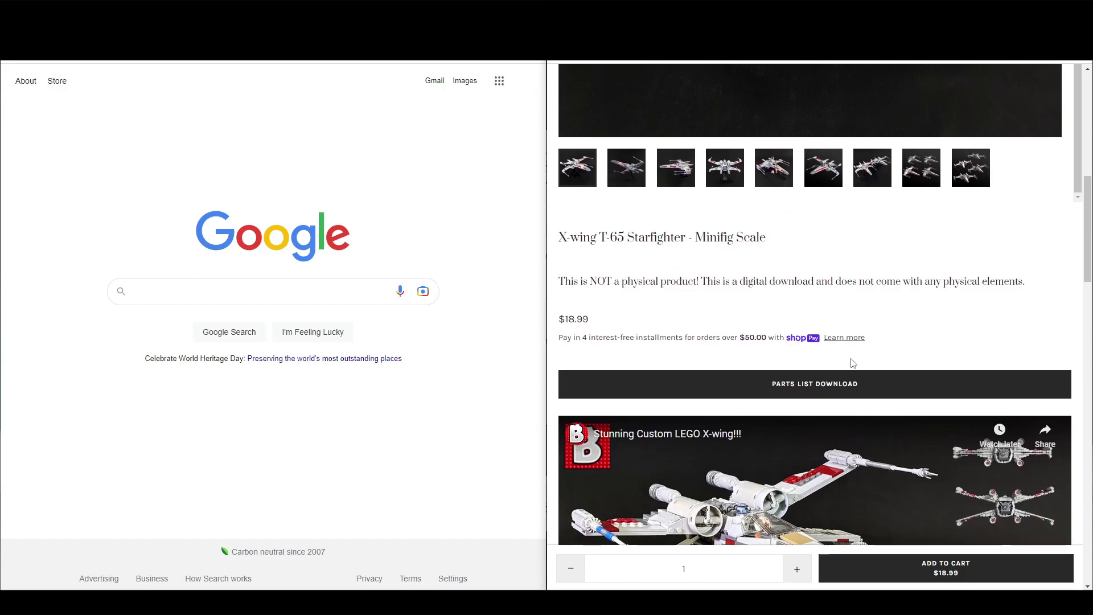
pyautogui.scroll(-2, 848, 381)
pyautogui.scroll(-2, 849, 378)
pyautogui.scroll(1, 888, 239)
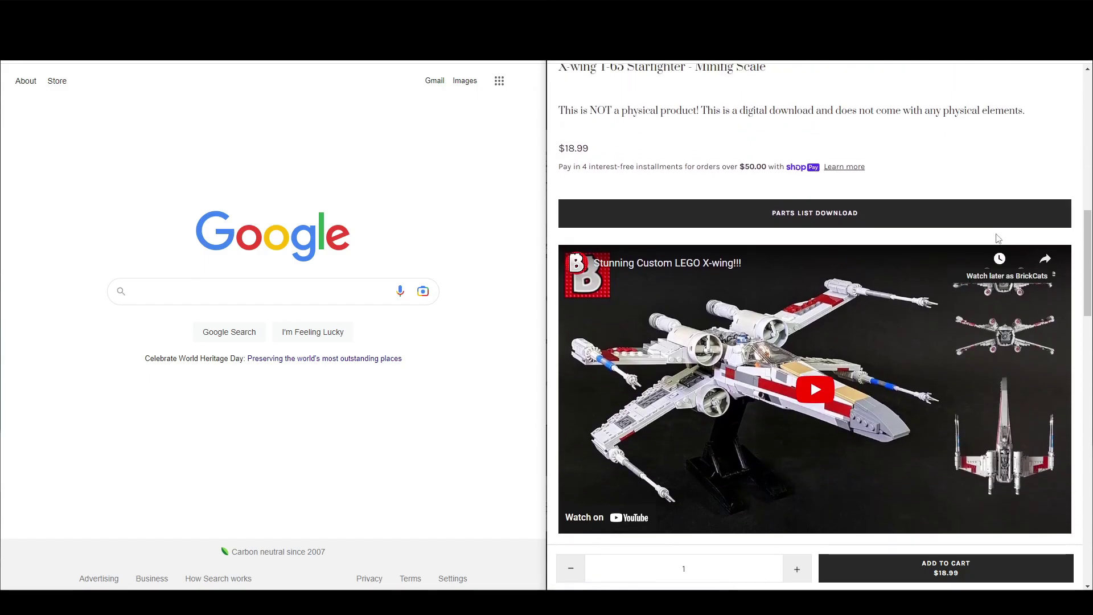
pyautogui.click(831, 220)
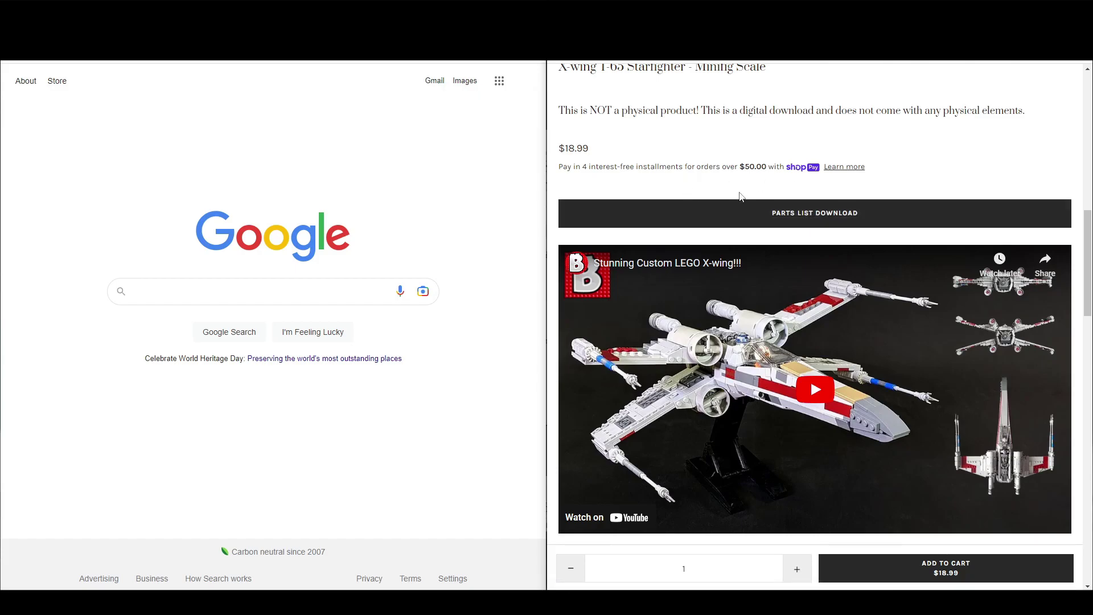
pyautogui.click(854, 212)
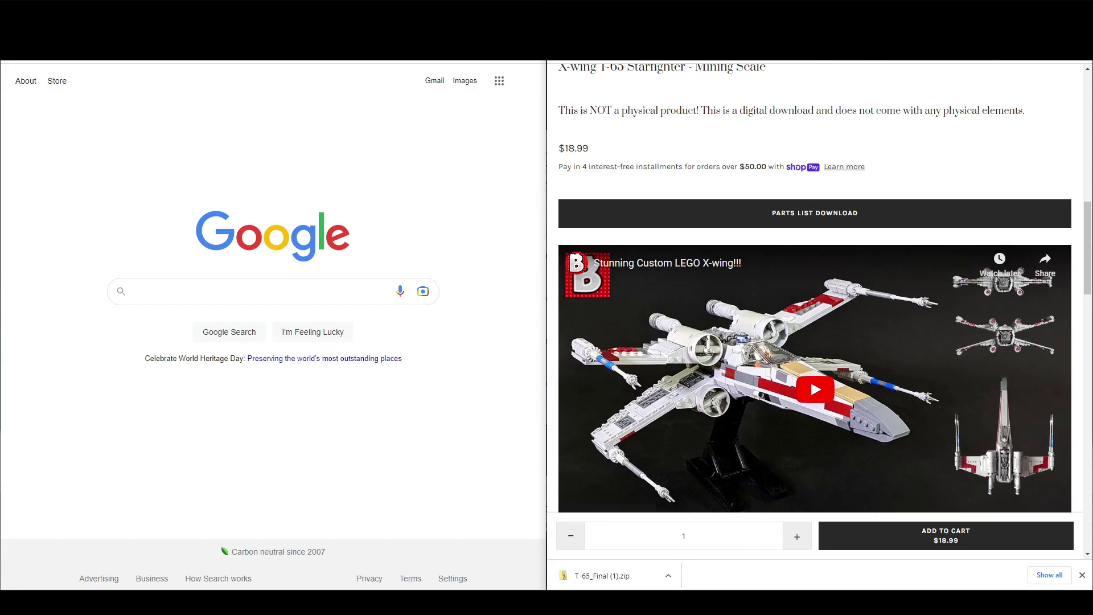
# Switch to the XWing Demo wanted list on BrickLink and show 100 items per page.
pyautogui.hotkey('alt', 'Tab')
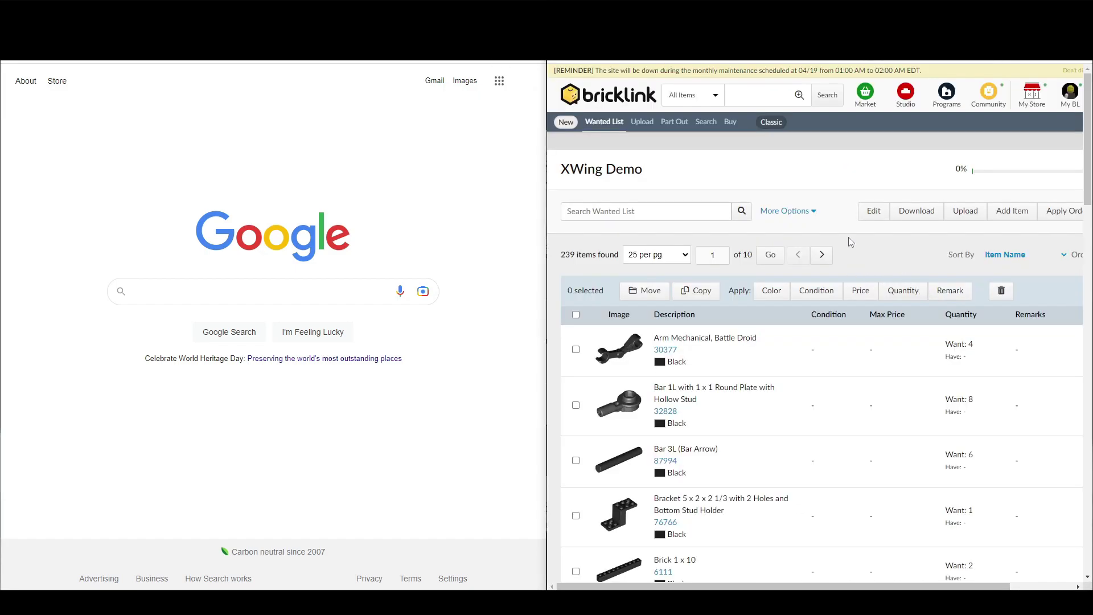
pyautogui.scroll(-12, 831, 210)
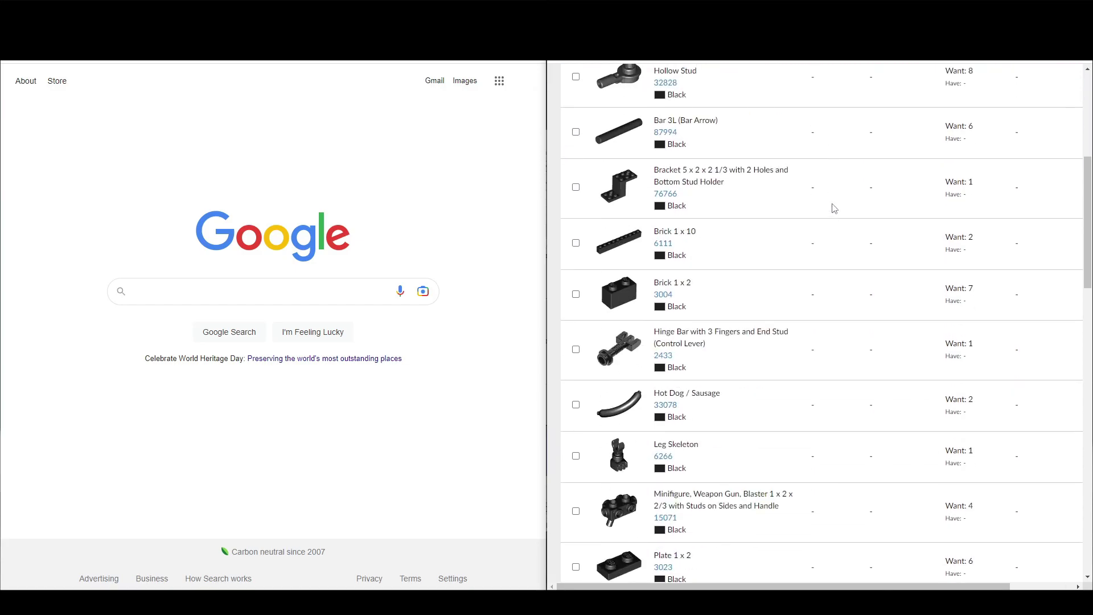
pyautogui.scroll(12, 1079, 370)
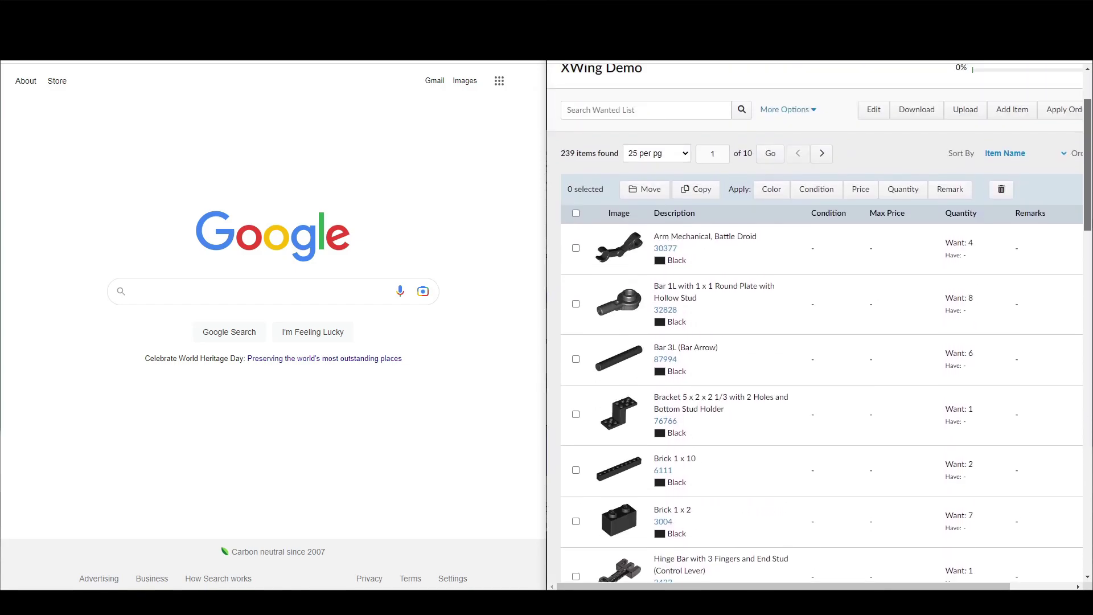
pyautogui.scroll(-5, 911, 341)
pyautogui.scroll(5, 784, 321)
pyautogui.scroll(2, 783, 321)
pyautogui.click(655, 251)
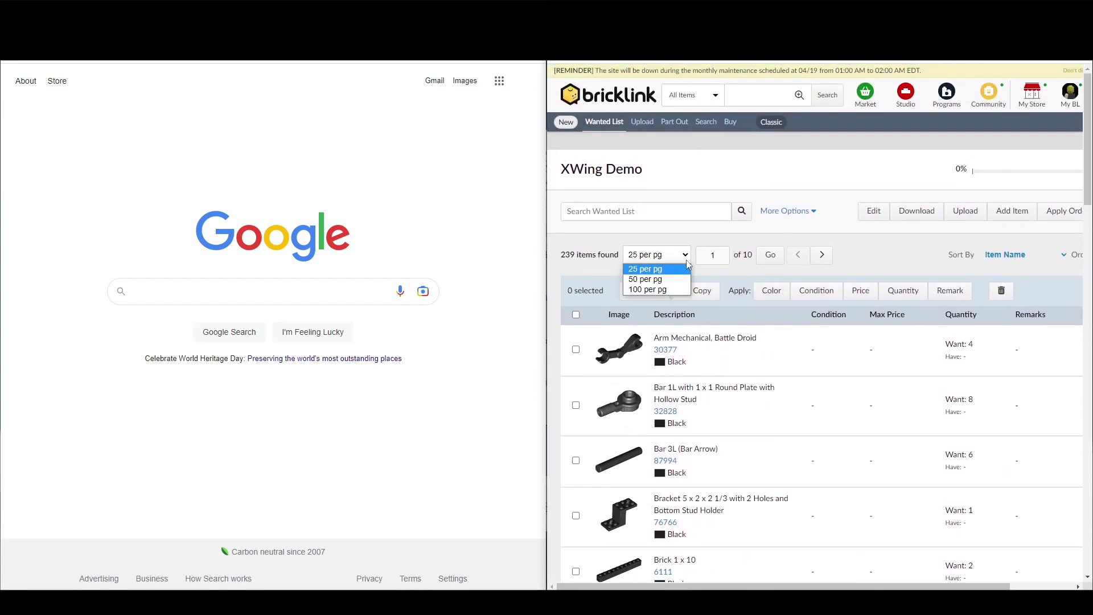
pyautogui.click(640, 287)
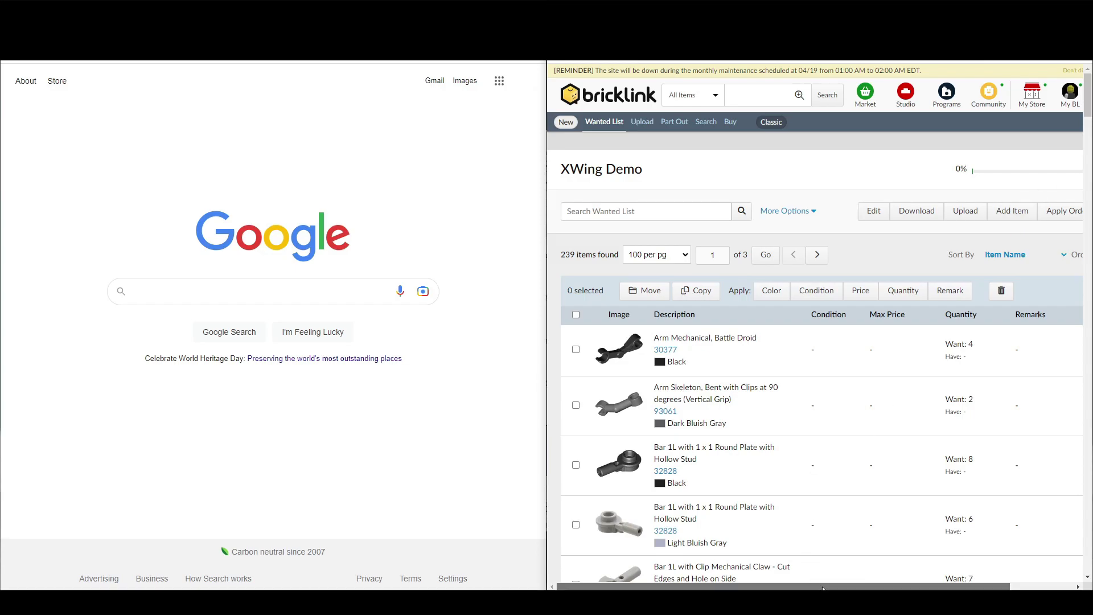
# Download the XWing Demo wanted list as an XML file.
pyautogui.moveTo(821, 584); pyautogui.dragTo(874, 584)
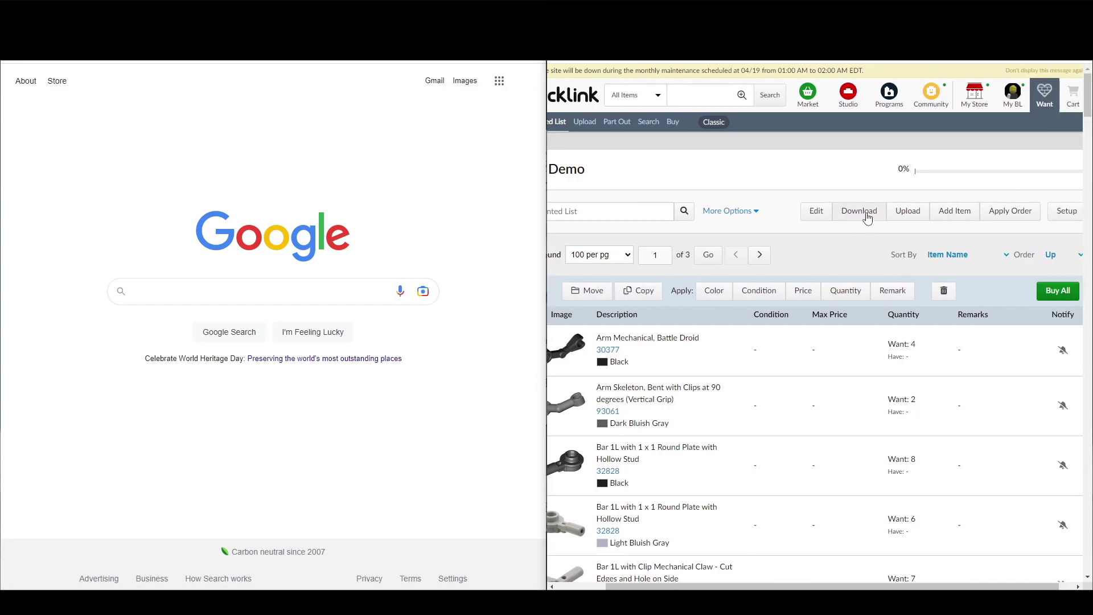
pyautogui.moveTo(981, 585); pyautogui.dragTo(939, 584)
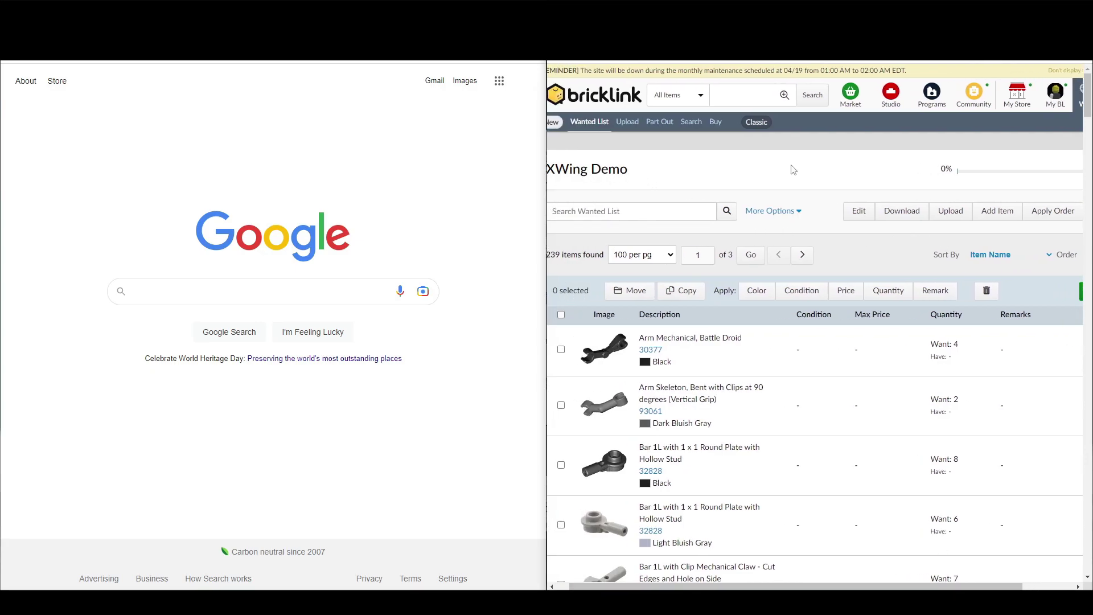
pyautogui.click(905, 214)
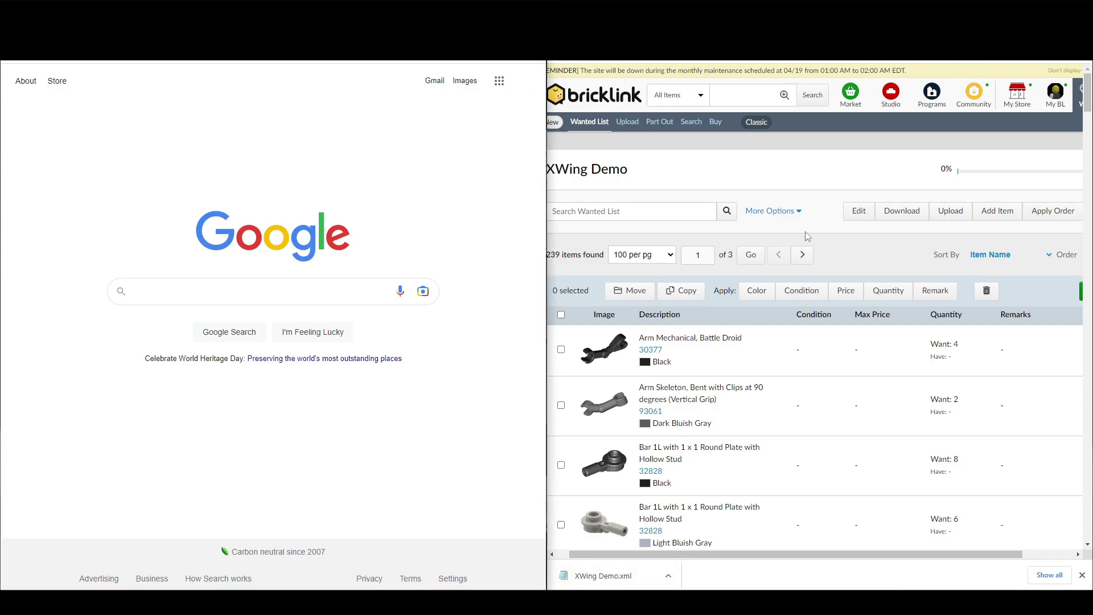
# Open the BrickHunter browser extension in the Google window and dismiss the download notice beside the wanted list.
pyautogui.click(480, 49)
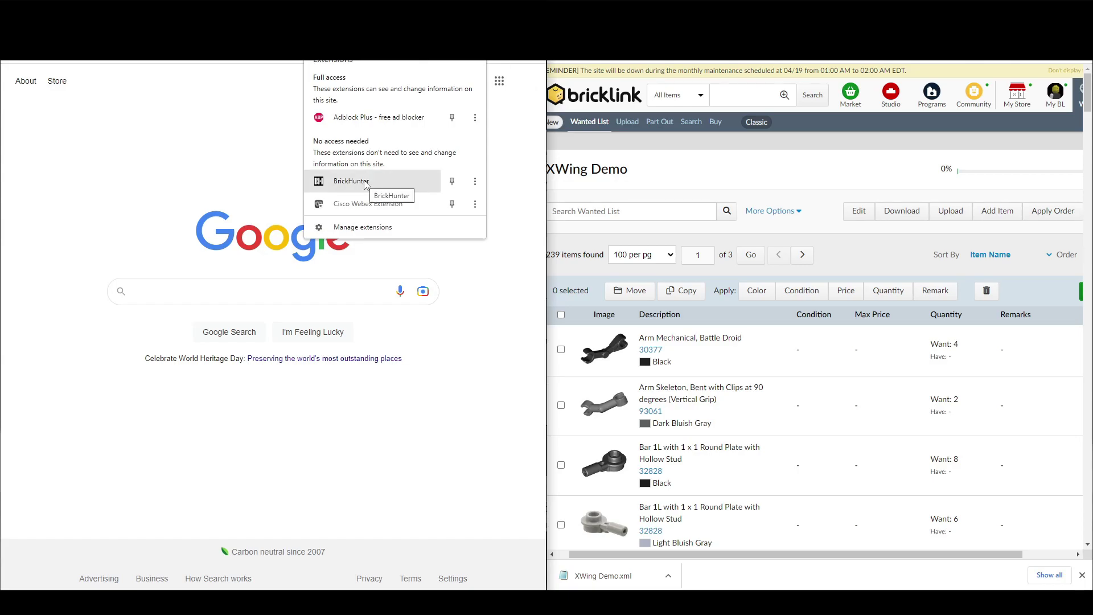
pyautogui.click(524, 256)
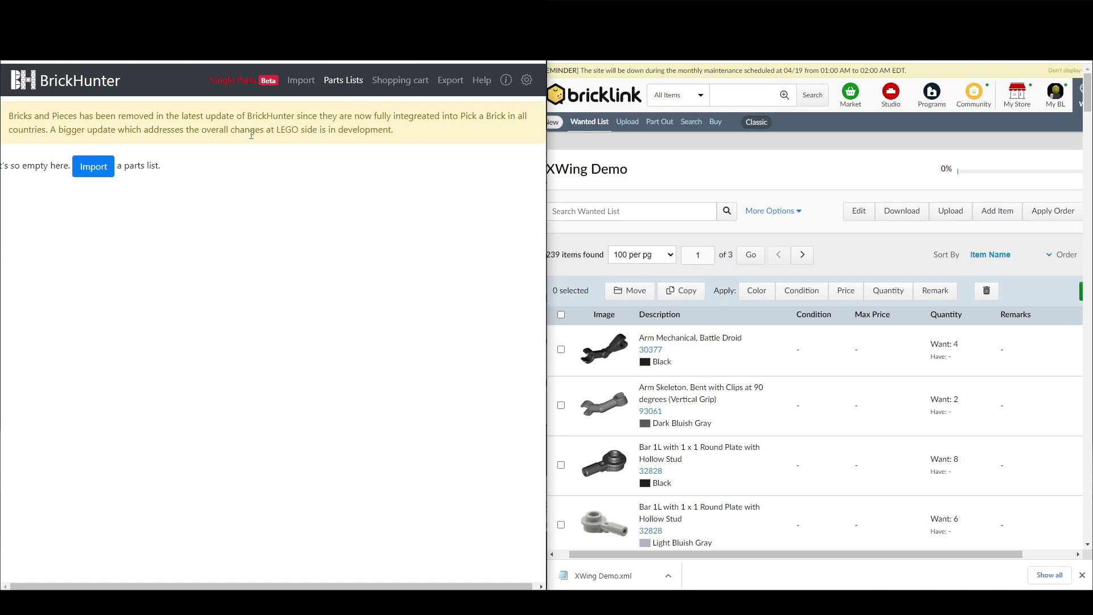
pyautogui.click(549, 170)
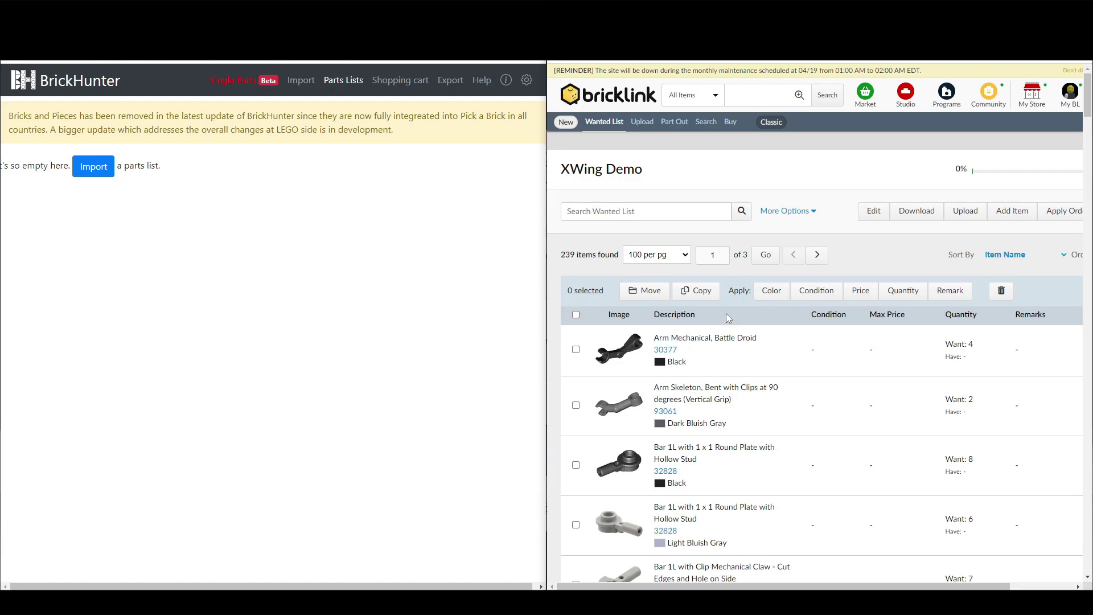
pyautogui.scroll(-8, 729, 312)
pyautogui.scroll(8, 741, 307)
pyautogui.hscroll(3, 905, 532)
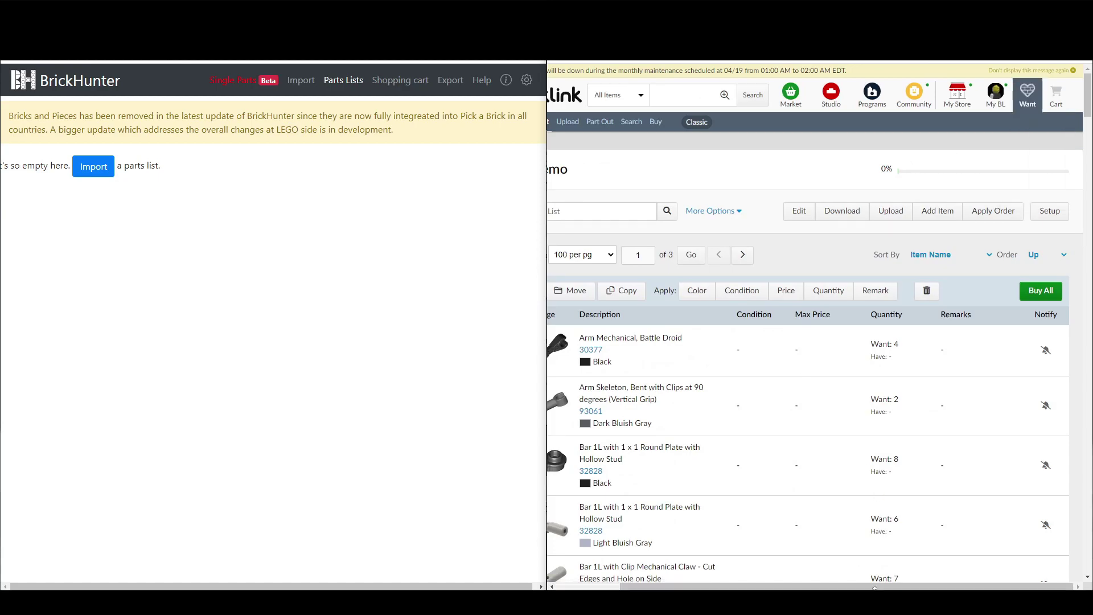
pyautogui.moveTo(875, 588); pyautogui.dragTo(811, 588)
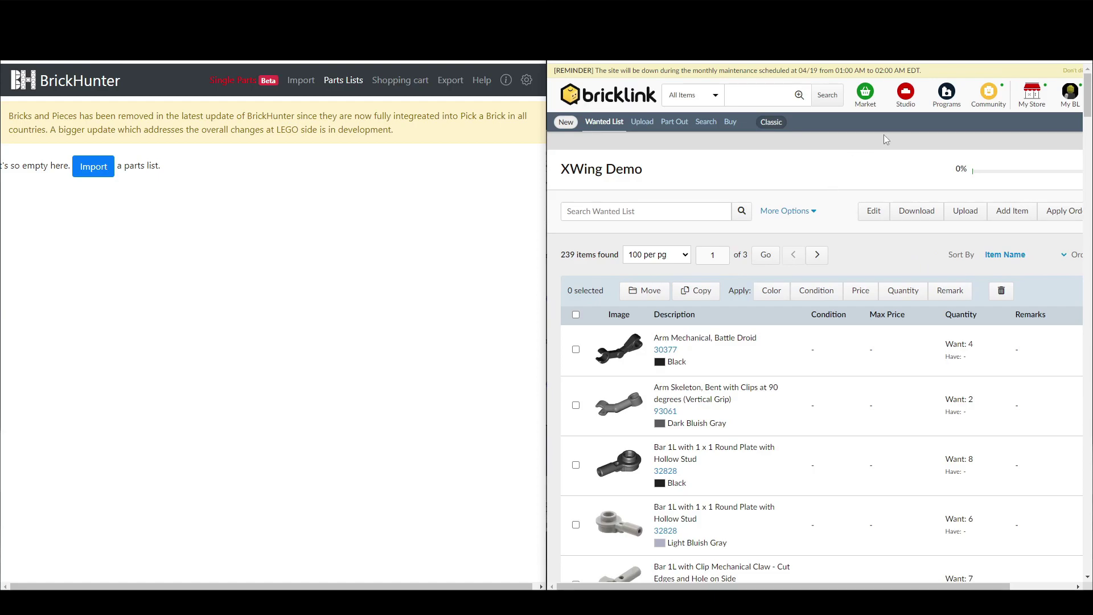
# Delete the R2-D2 dome (553px2), the R2-D2 robot body (30361pb025) and the white droid leg (30362) from the wanted list.
pyautogui.scroll(-12, 835, 276)
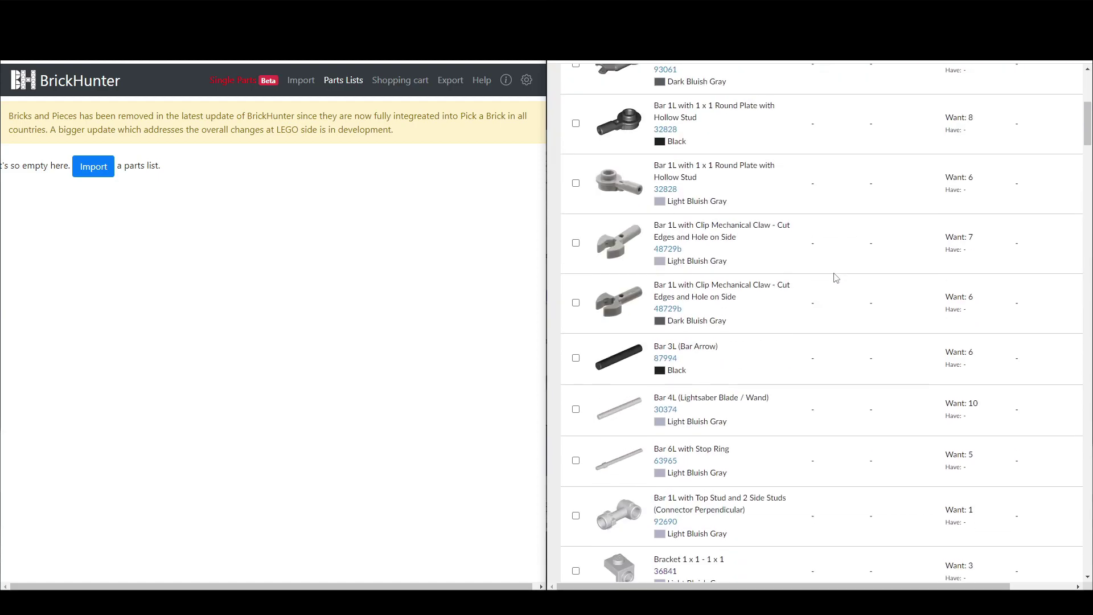
pyautogui.scroll(-15, 696, 193)
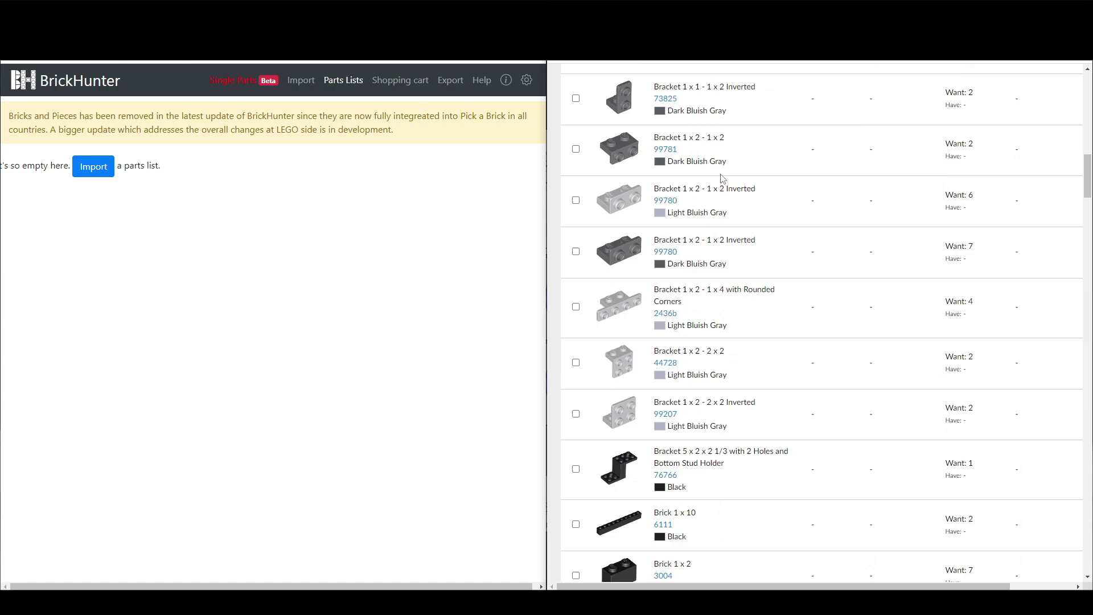
pyautogui.scroll(-4, 777, 503)
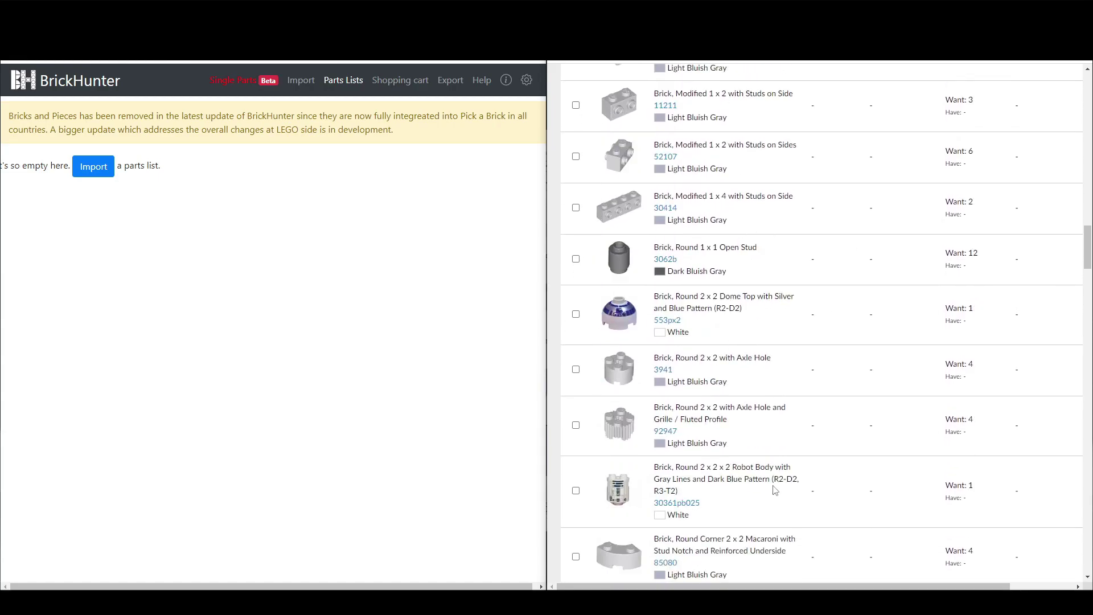
pyautogui.scroll(-3, 649, 316)
pyautogui.scroll(8, 712, 341)
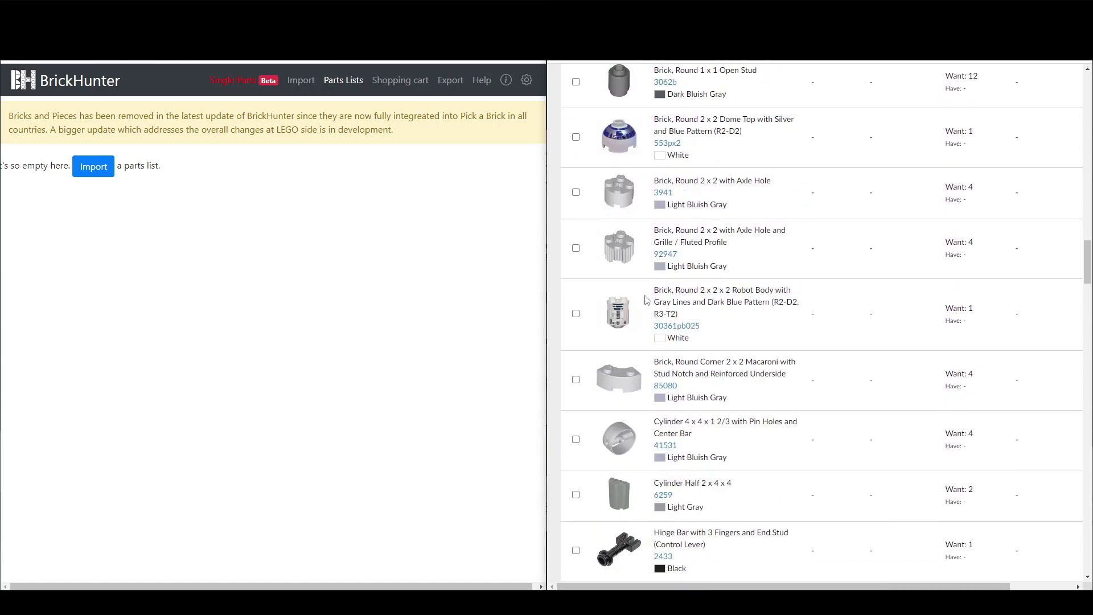
pyautogui.scroll(-5, 745, 436)
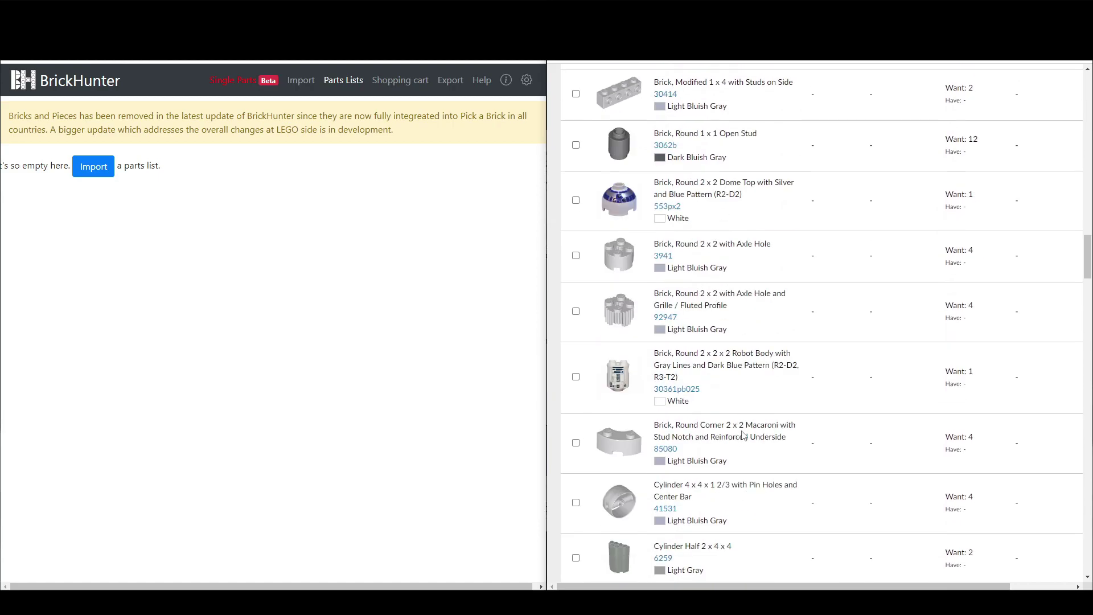
pyautogui.click(576, 200)
pyautogui.click(576, 377)
pyautogui.scroll(-1, 754, 394)
pyautogui.scroll(-10, 755, 394)
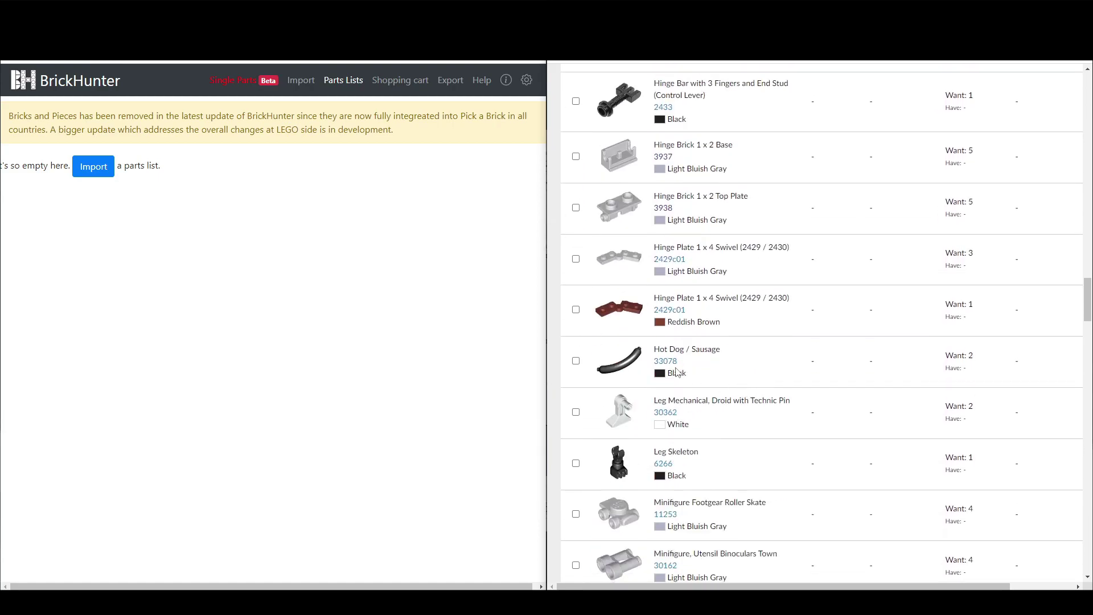
pyautogui.click(576, 298)
pyautogui.scroll(5, 756, 361)
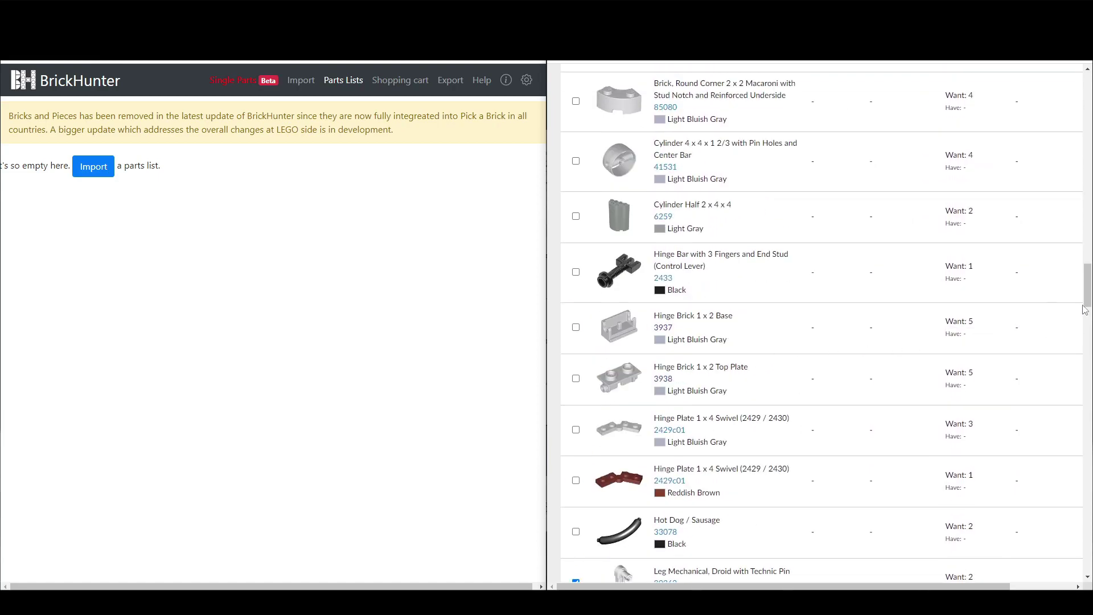
pyautogui.scroll(15, 756, 361)
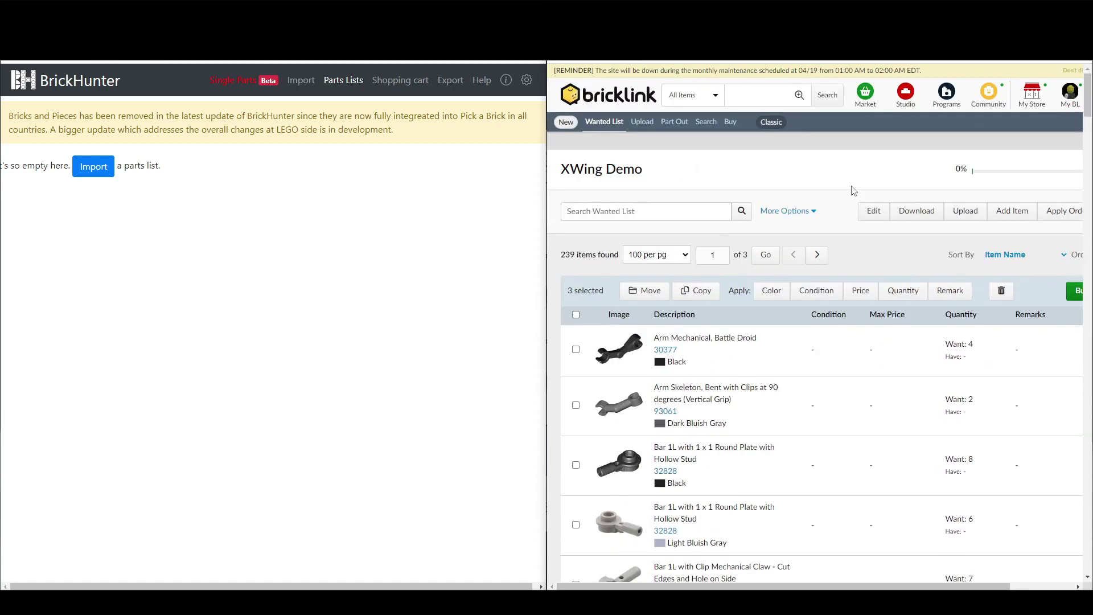
pyautogui.click(1001, 292)
pyautogui.click(885, 390)
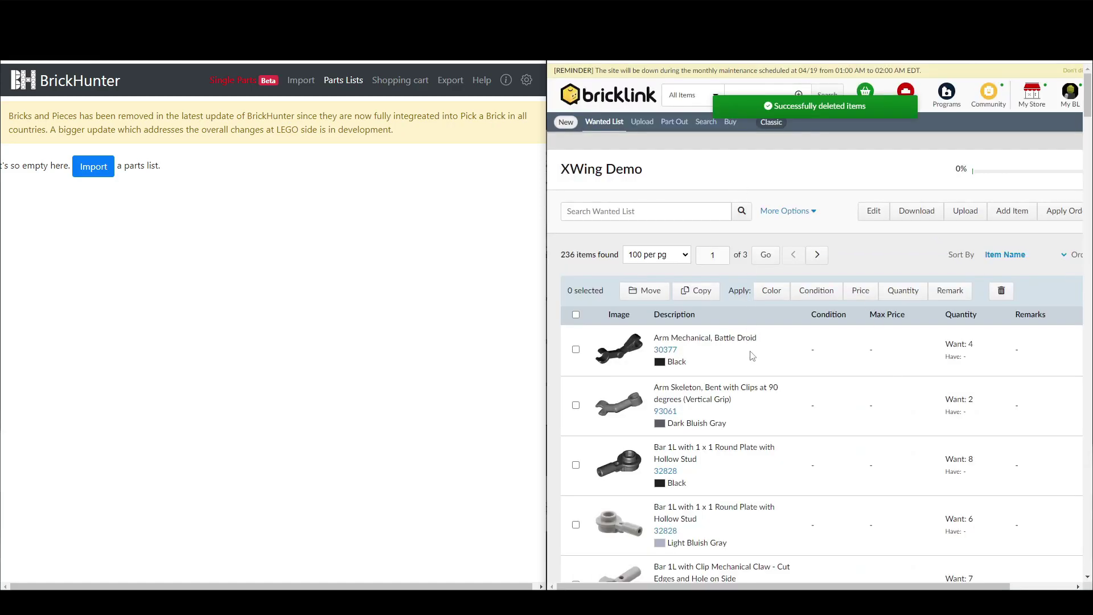
# Select the black Bar 1L with 1 x 1 Round Plate (32828) and check its available colors on its catalog page.
pyautogui.scroll(-4, 775, 343)
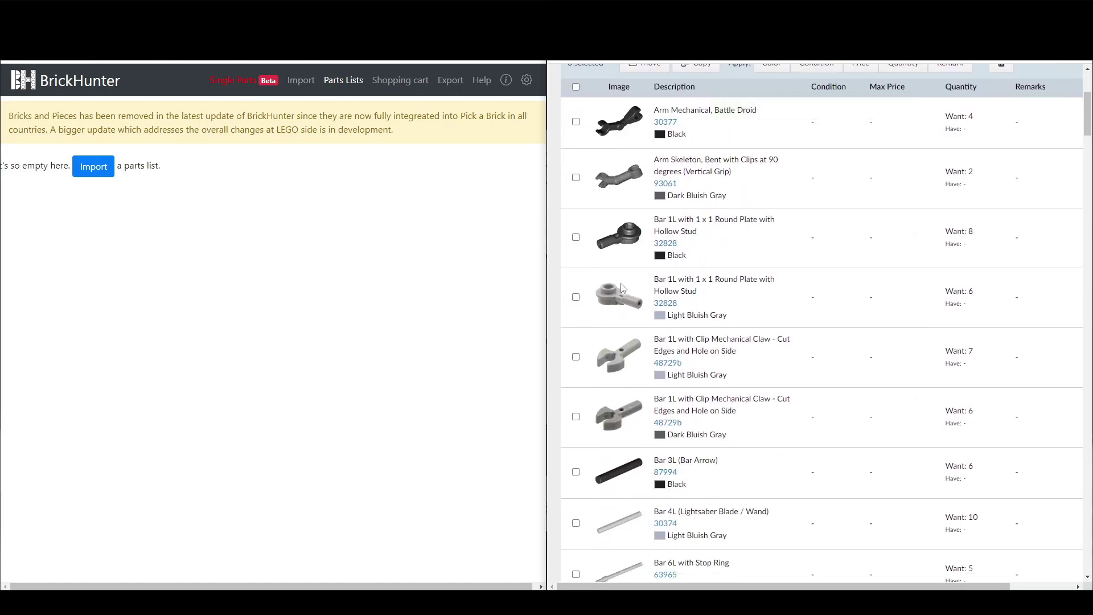
pyautogui.click(576, 239)
pyautogui.scroll(3, 758, 319)
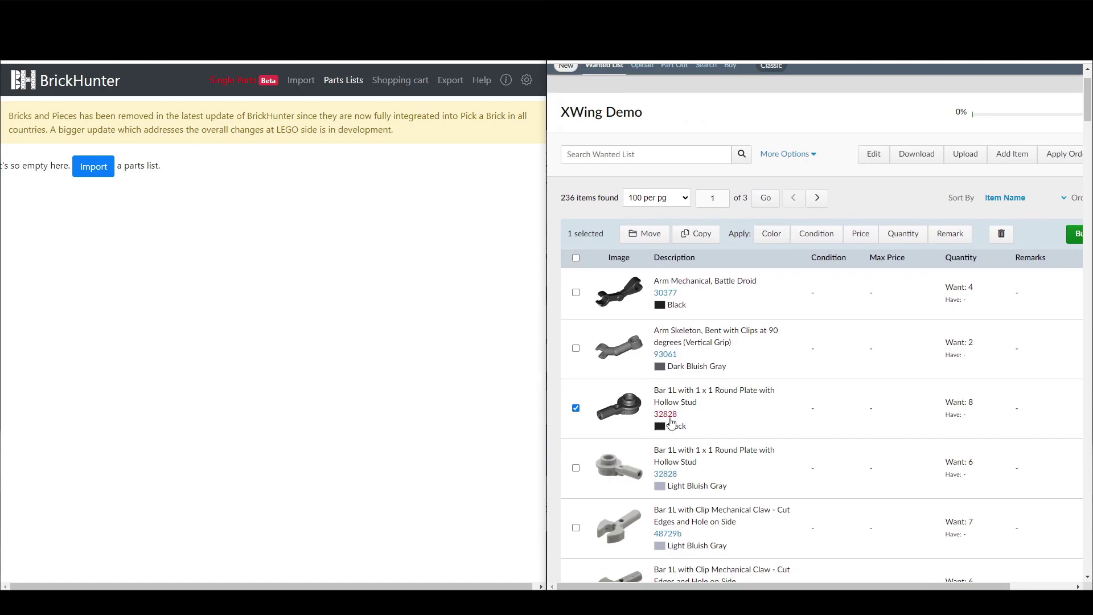
pyautogui.rightClick(665, 414)
pyautogui.click(683, 424)
pyautogui.hotkey('ctrl', 'Tab')
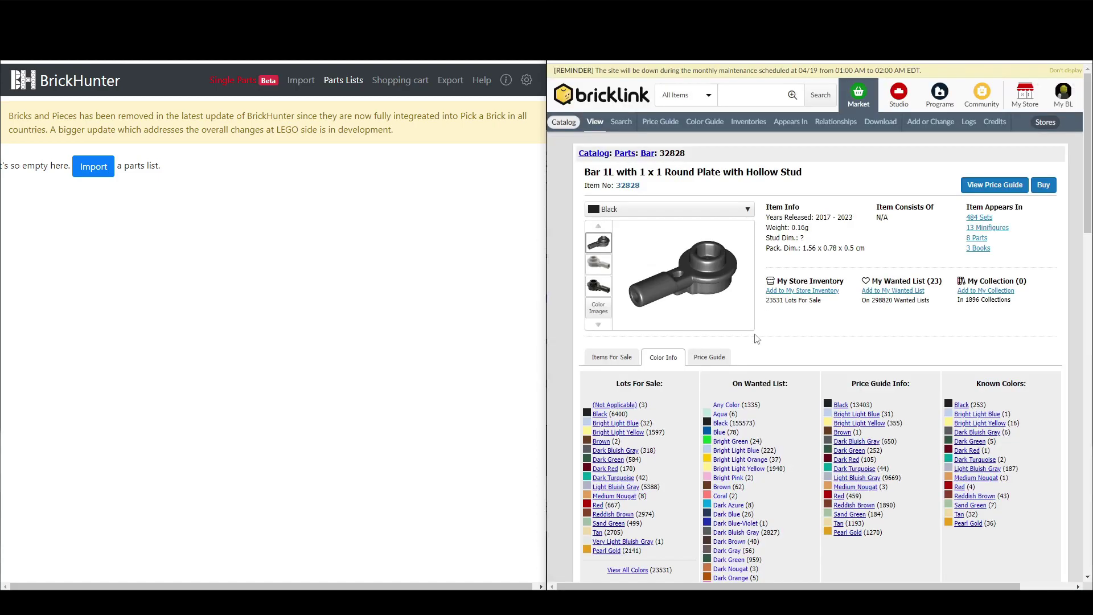
pyautogui.scroll(-4, 608, 334)
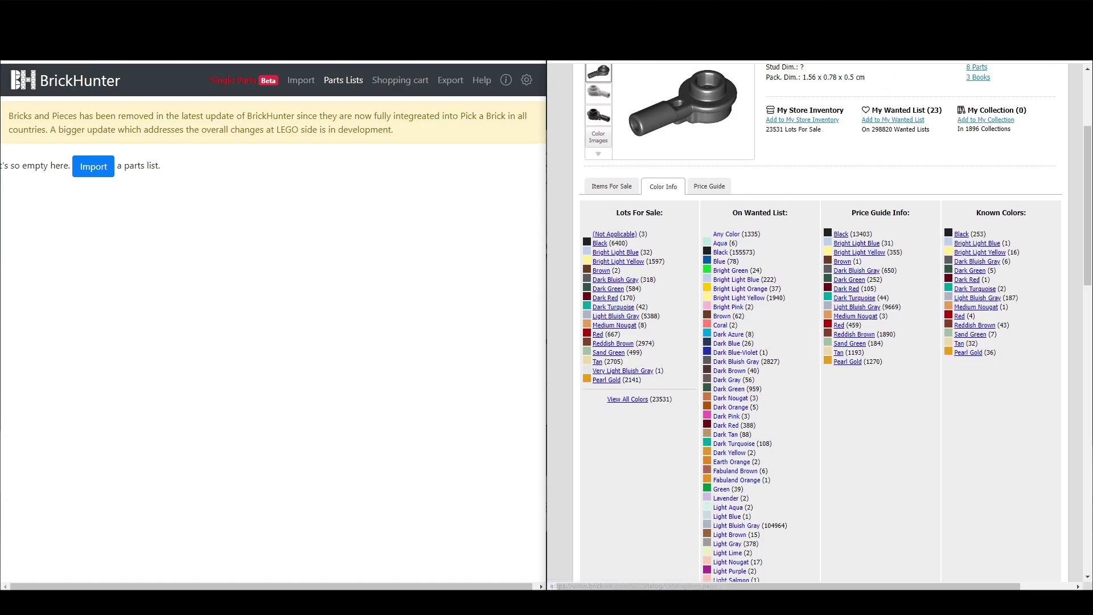
pyautogui.hotkey('ctrl', 'w')
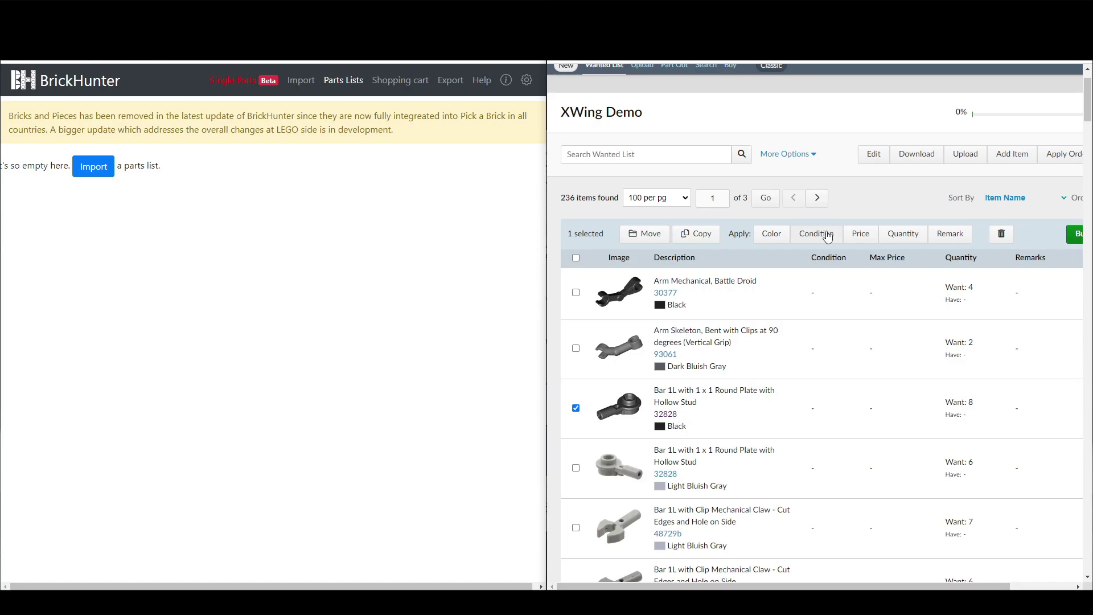
# Apply the color Red to the selected black Bar 1L with 1 x 1 Round Plate (32828) and deselect it.
pyautogui.click(773, 237)
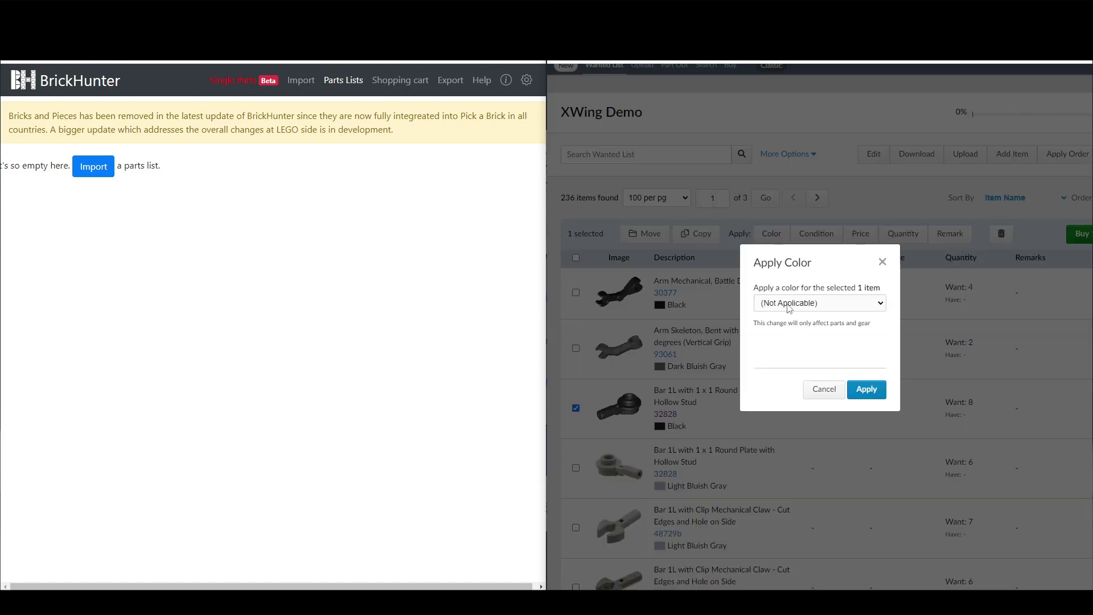
pyautogui.click(789, 308)
pyautogui.scroll(-15, 812, 361)
pyautogui.scroll(-7, 812, 361)
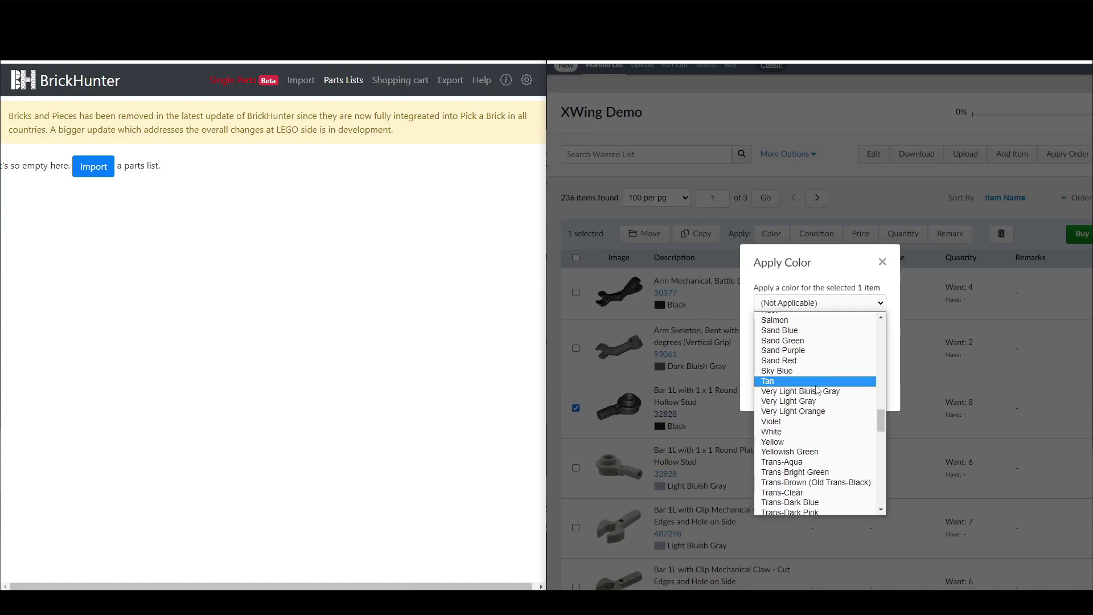
pyautogui.scroll(2, 819, 370)
pyautogui.click(814, 402)
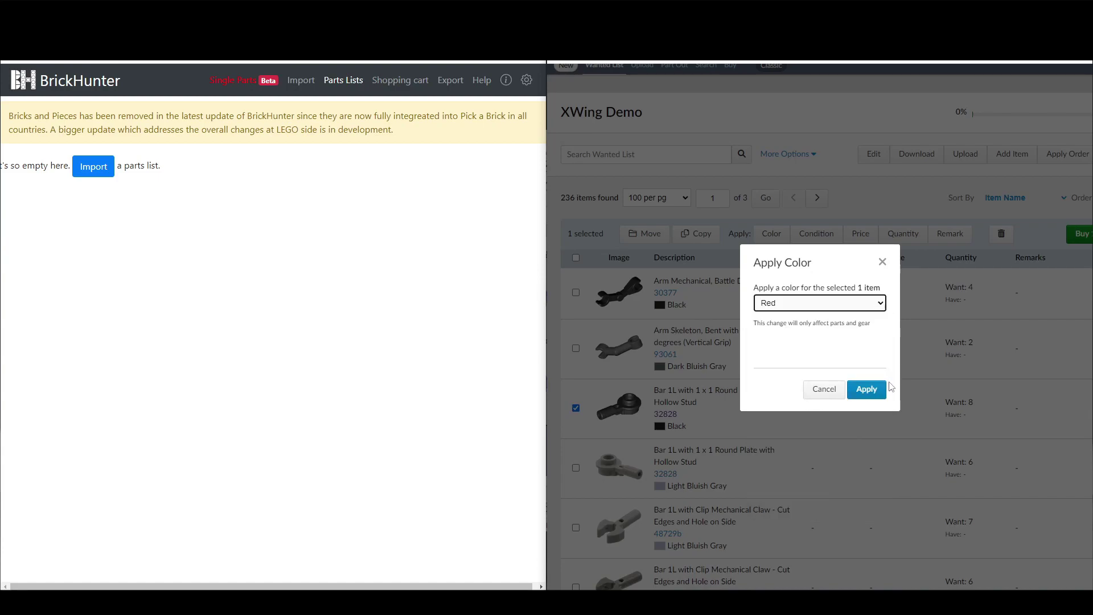
pyautogui.click(868, 387)
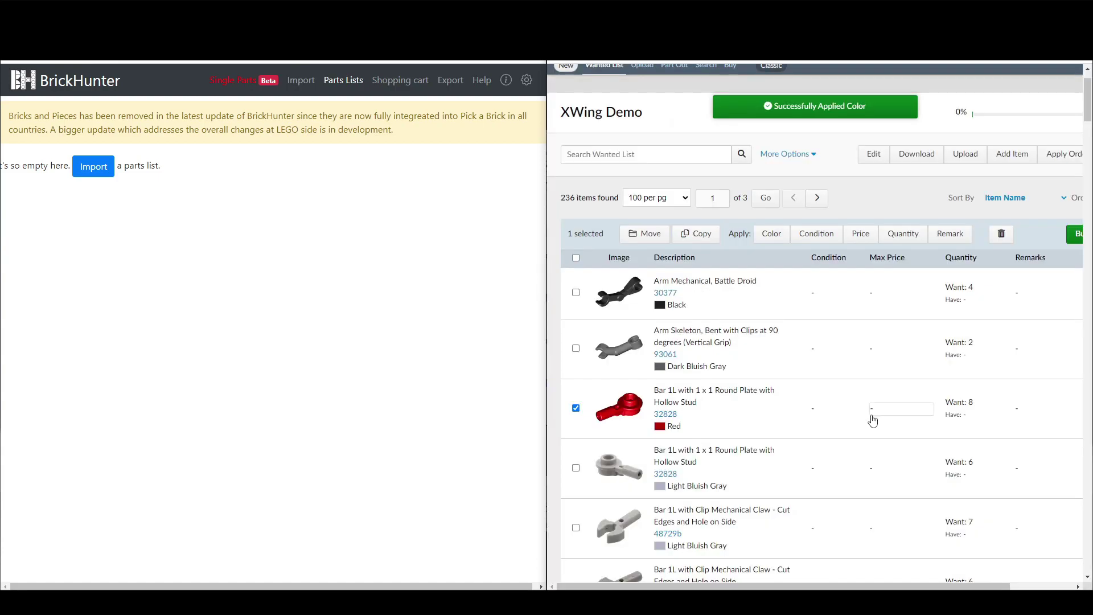
pyautogui.click(576, 407)
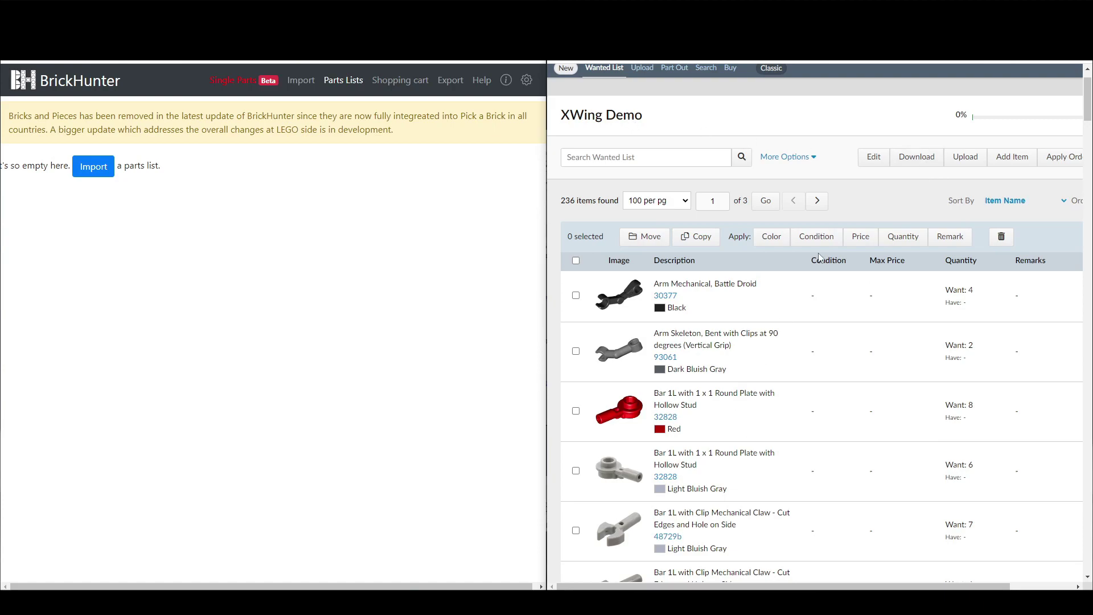
# Download the edited wanted list and import XWing Demo (1).xml into BrickHunter as a parts list included in the shopping cart.
pyautogui.click(924, 156)
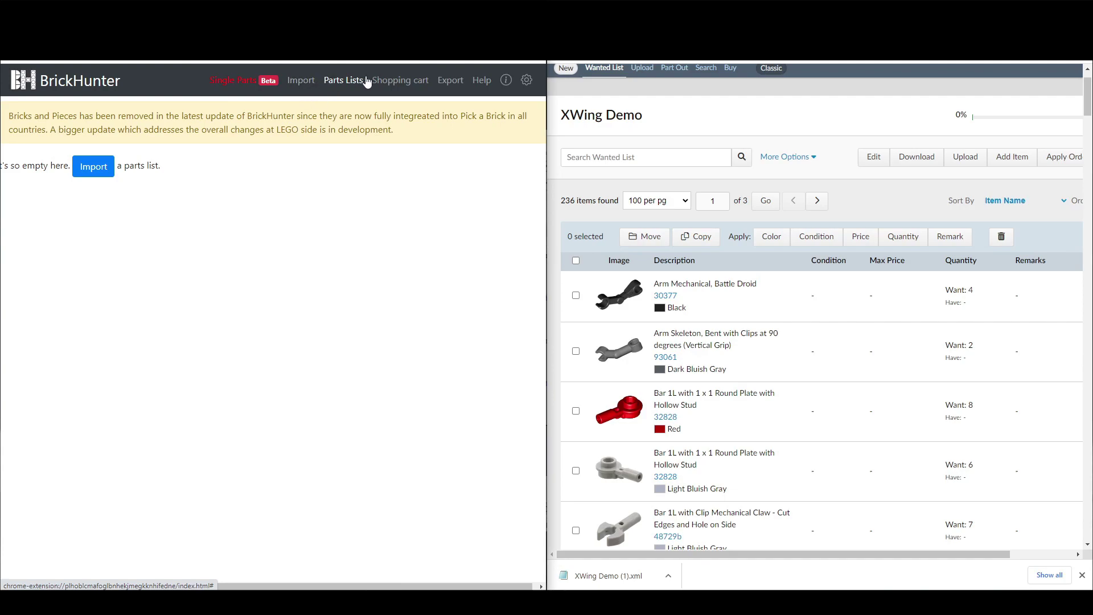
pyautogui.click(307, 83)
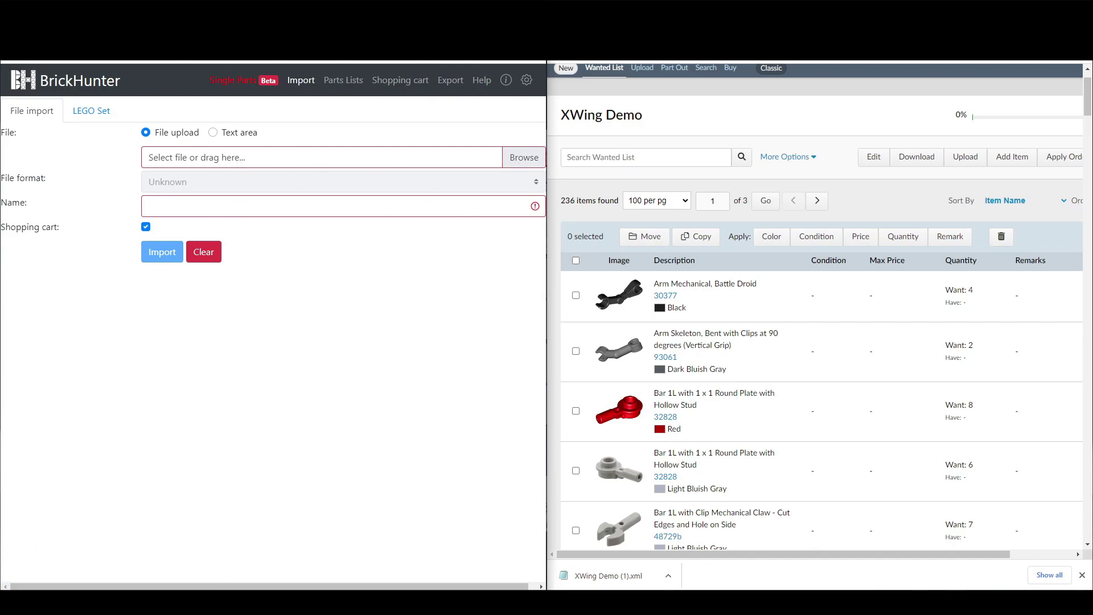
pyautogui.moveTo(609, 575); pyautogui.dragTo(188, 158)
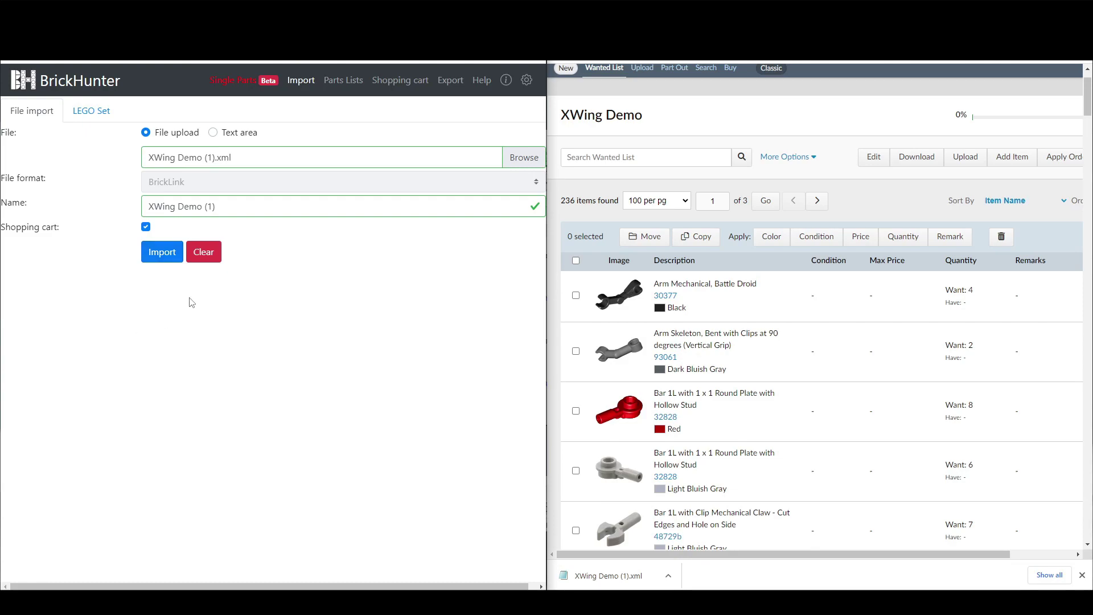
pyautogui.click(169, 252)
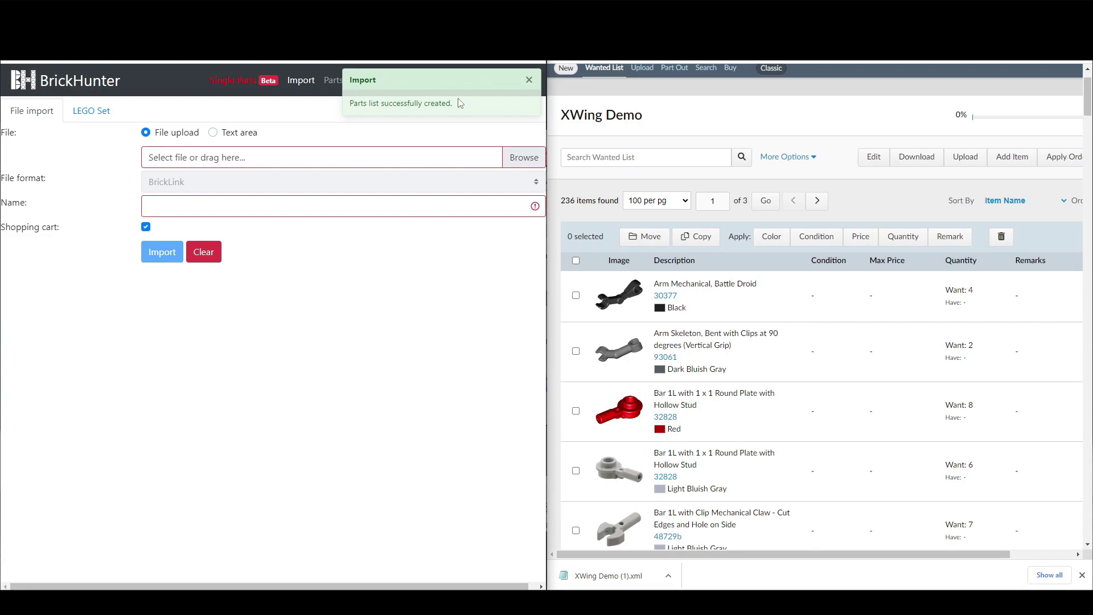
pyautogui.click(529, 82)
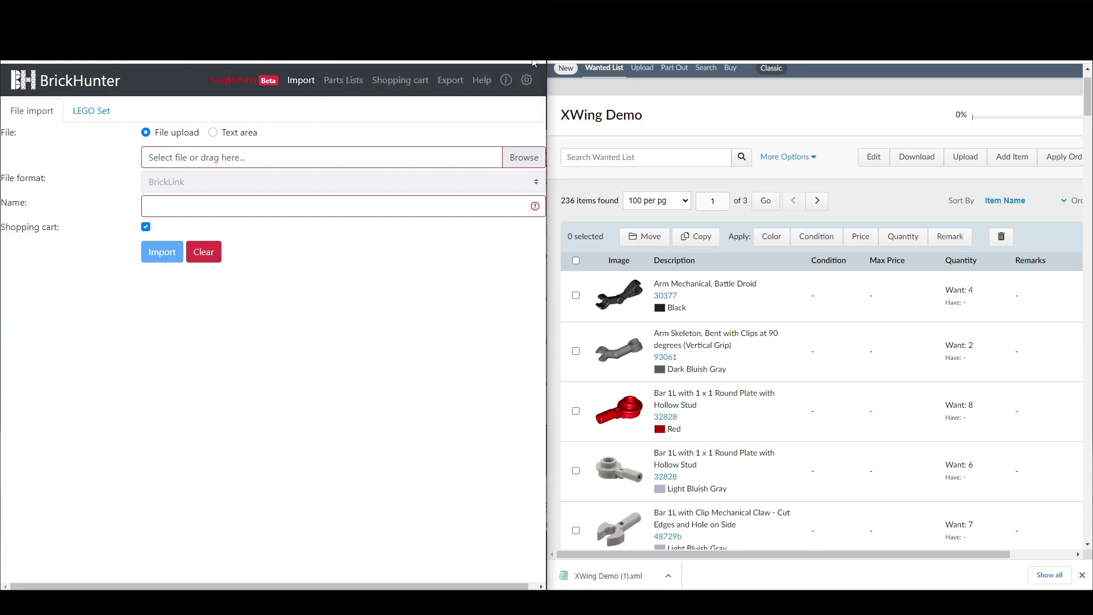
# Open the imported XWing Demo (1) parts list and split the Dark Bluish Gray part 24308a off into a separate list.
pyautogui.click(345, 85)
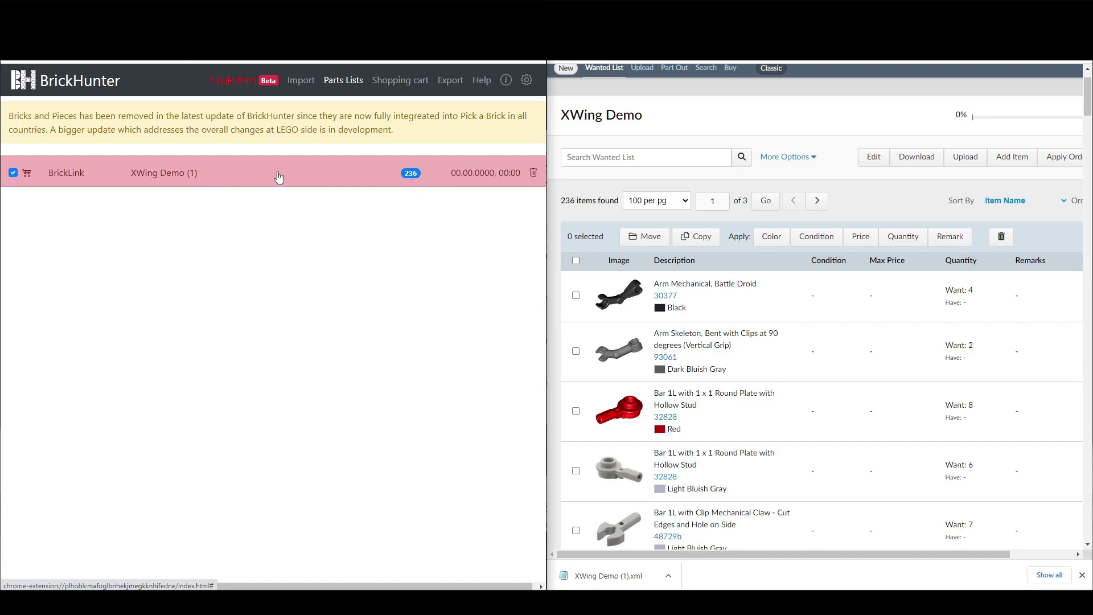
pyautogui.click(268, 175)
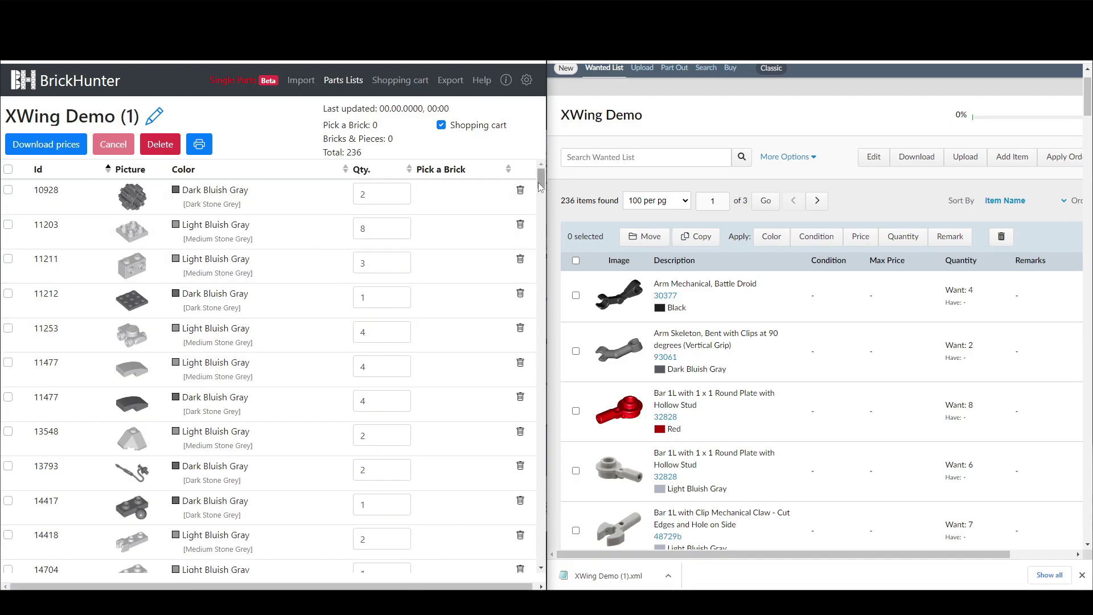
pyautogui.moveTo(541, 184); pyautogui.dragTo(573, 271)
pyautogui.scroll(10, 228, 376)
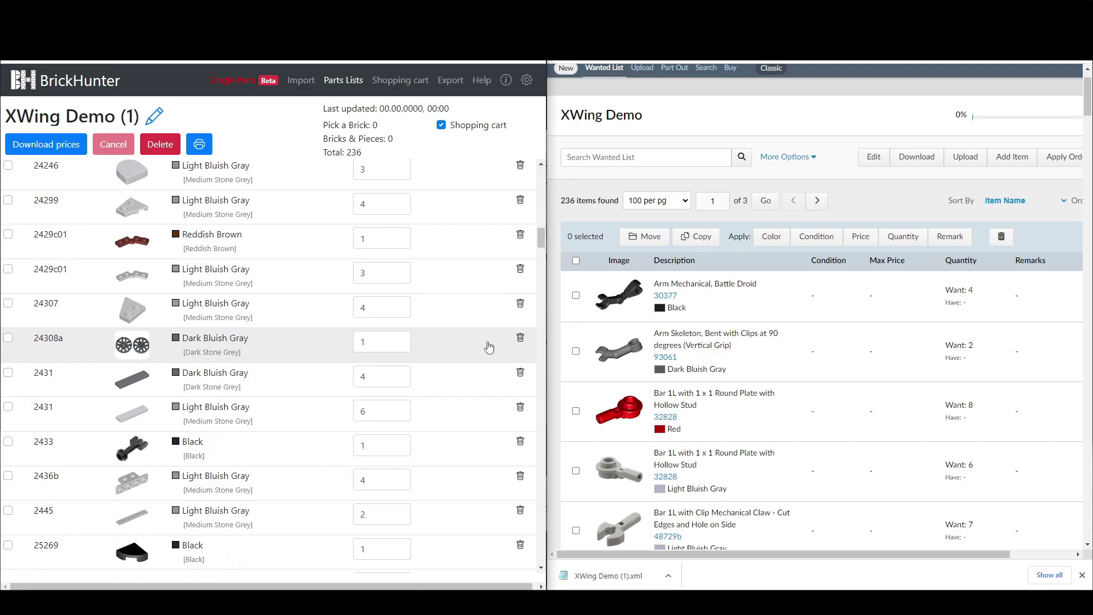
pyautogui.click(9, 339)
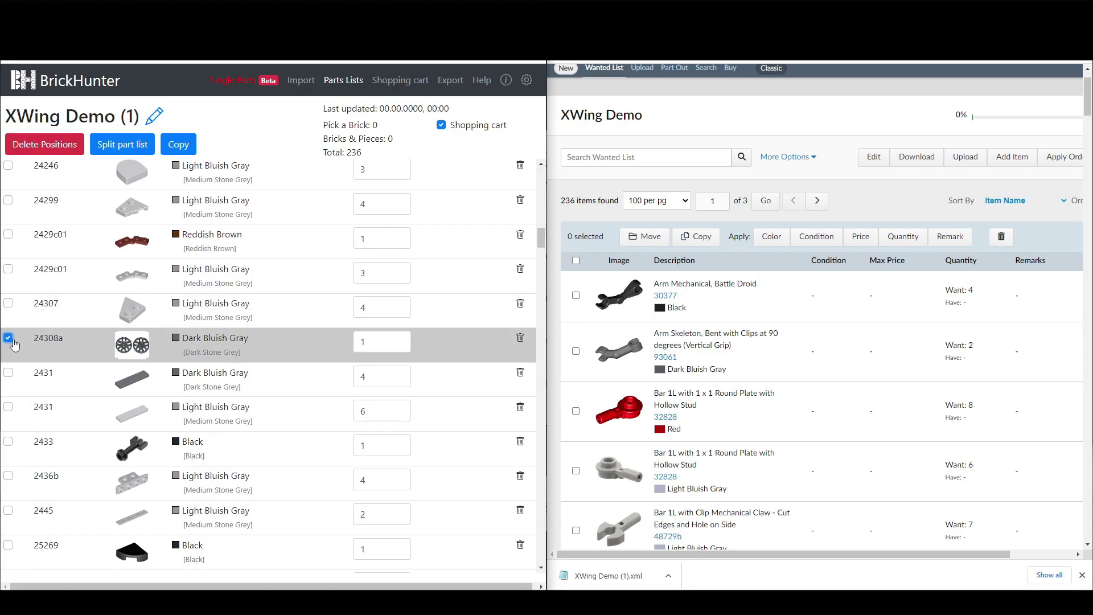
pyautogui.click(128, 147)
# Check the contents of the split-off parts list XWing Demo (1) 2 and delete that list.
pyautogui.scroll(5, 361, 434)
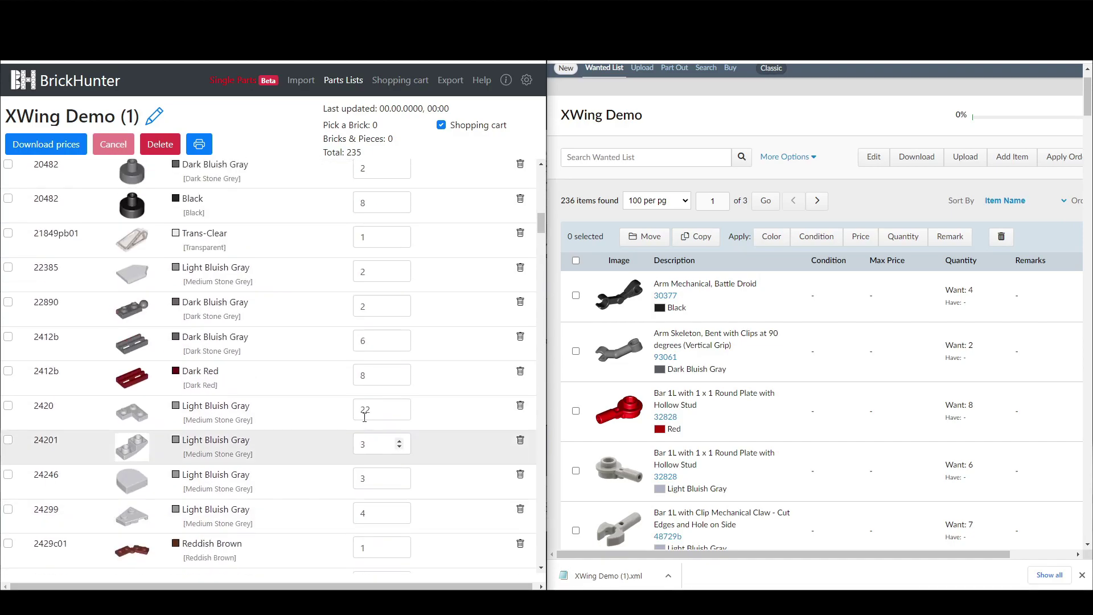
pyautogui.scroll(8, 364, 413)
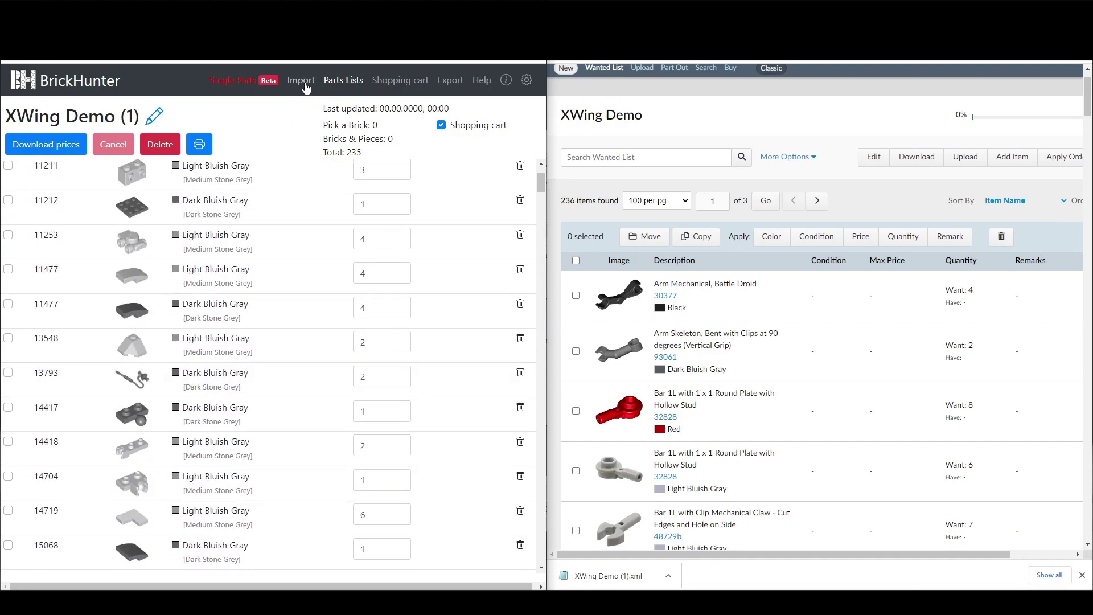
pyautogui.click(302, 80)
pyautogui.click(344, 81)
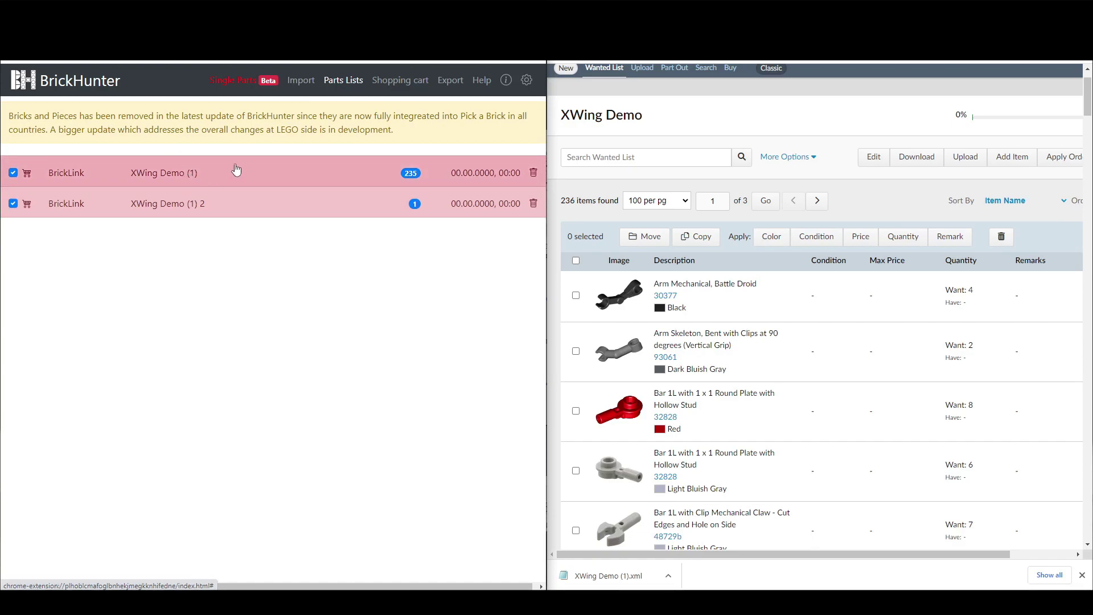
pyautogui.click(329, 212)
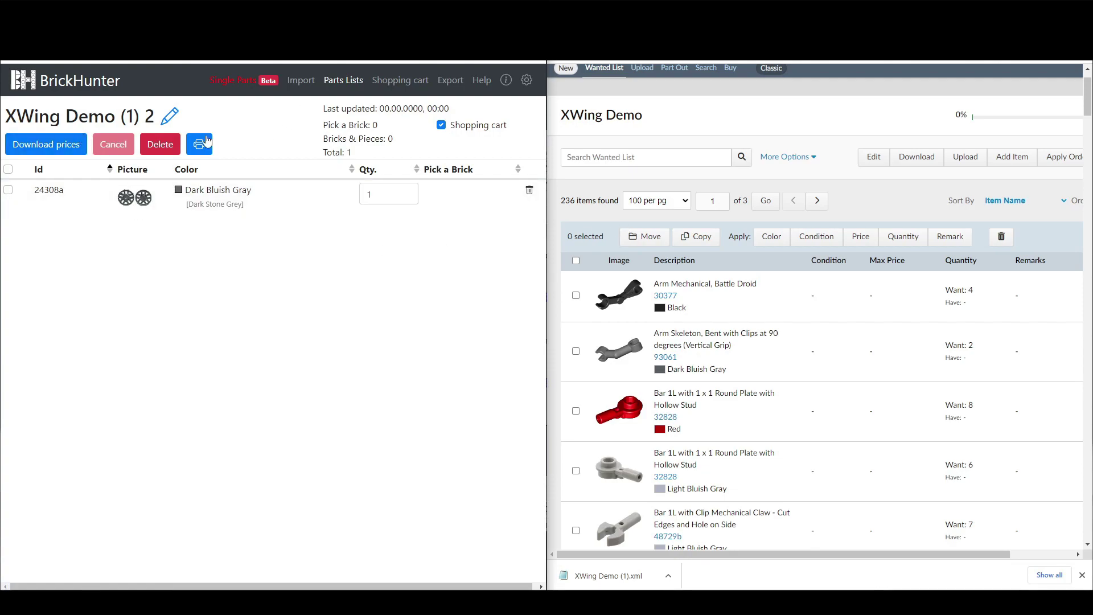
pyautogui.click(350, 86)
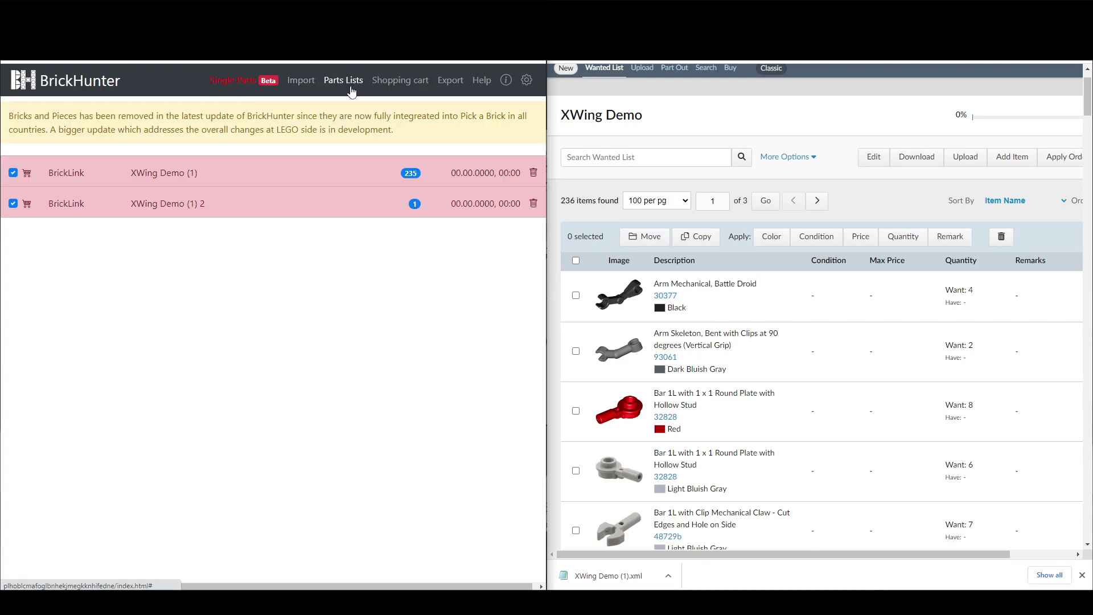
pyautogui.click(534, 204)
pyautogui.click(392, 387)
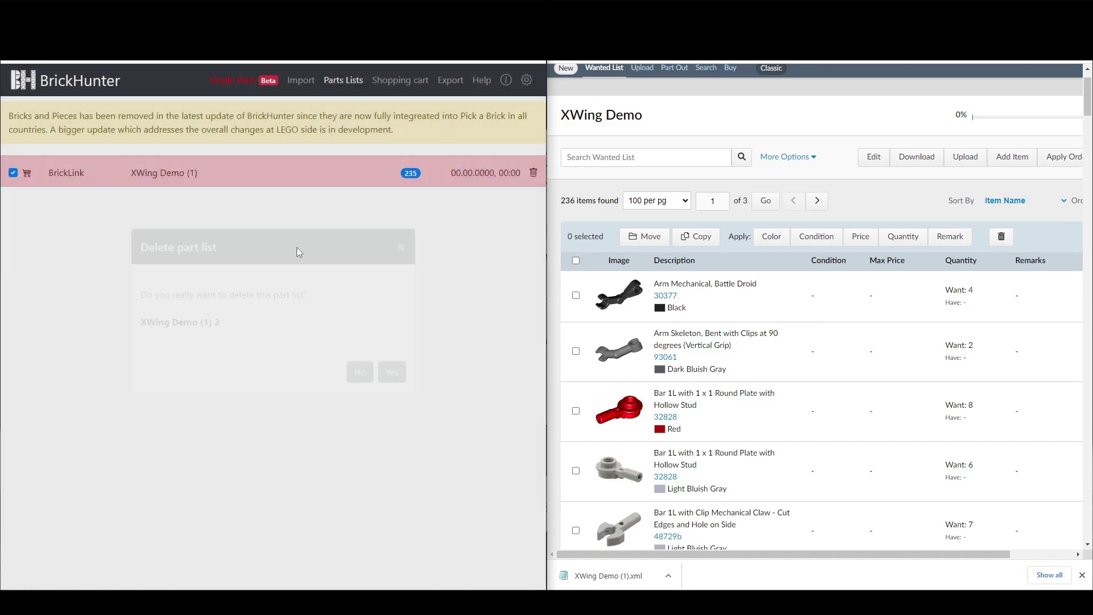
# Reopen the XWing Demo (1) parts list and set the quantity of Light Bluish Gray part 11203 to 10.
pyautogui.click(225, 180)
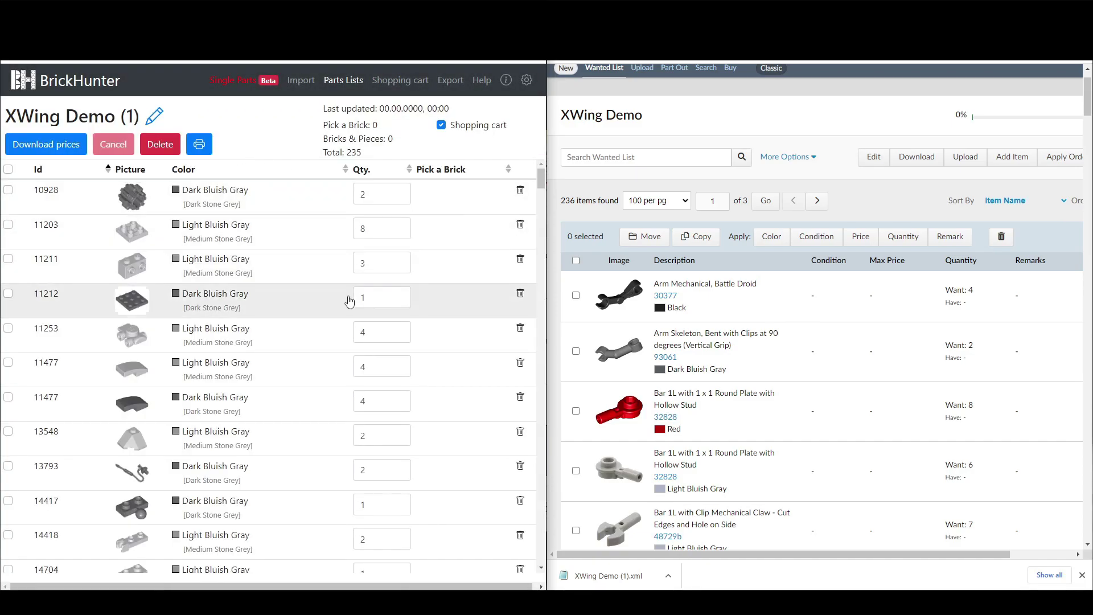
pyautogui.scroll(-15, 485, 214)
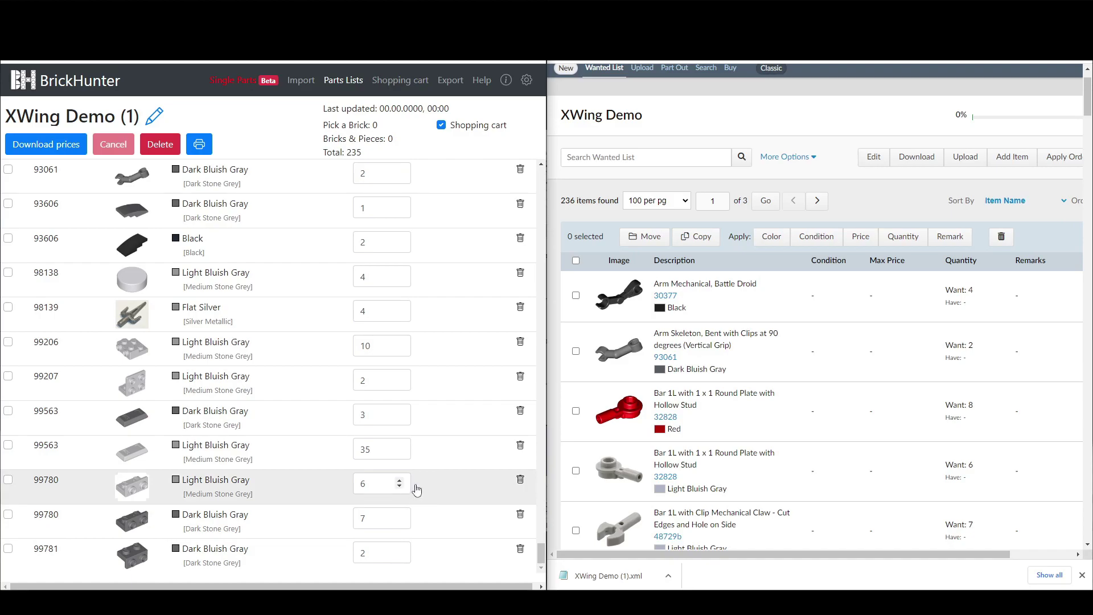
pyautogui.moveTo(542, 556); pyautogui.dragTo(544, 178)
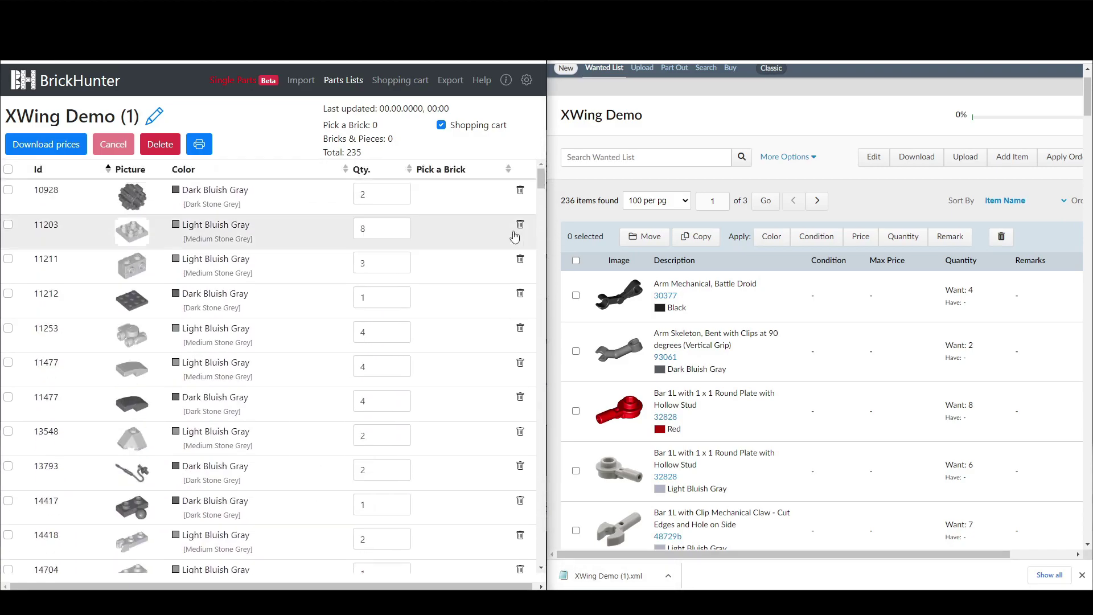
pyautogui.click(400, 226)
# Locate the recolored red part 32828 in the parts list and start downloading the prices for the whole list.
pyautogui.scroll(-10, 205, 259)
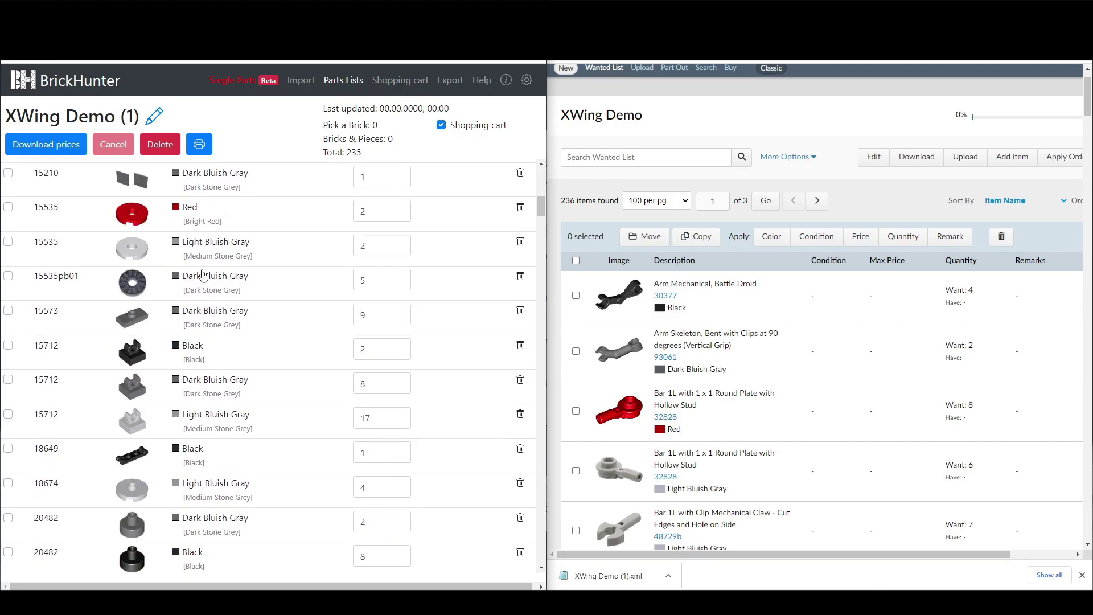
pyautogui.scroll(-15, 205, 273)
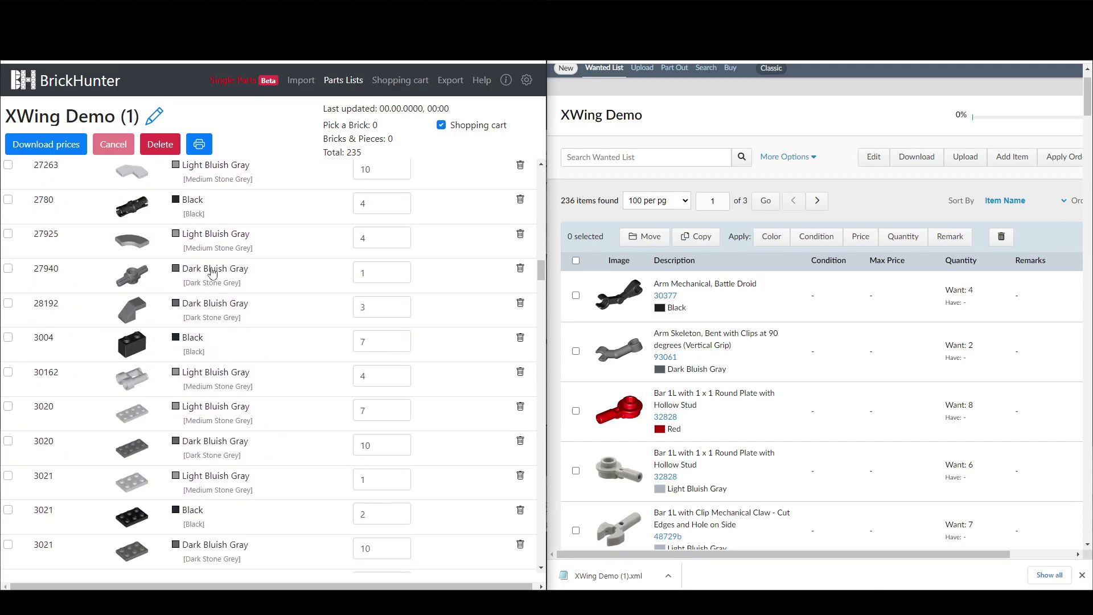
pyautogui.scroll(-15, 212, 273)
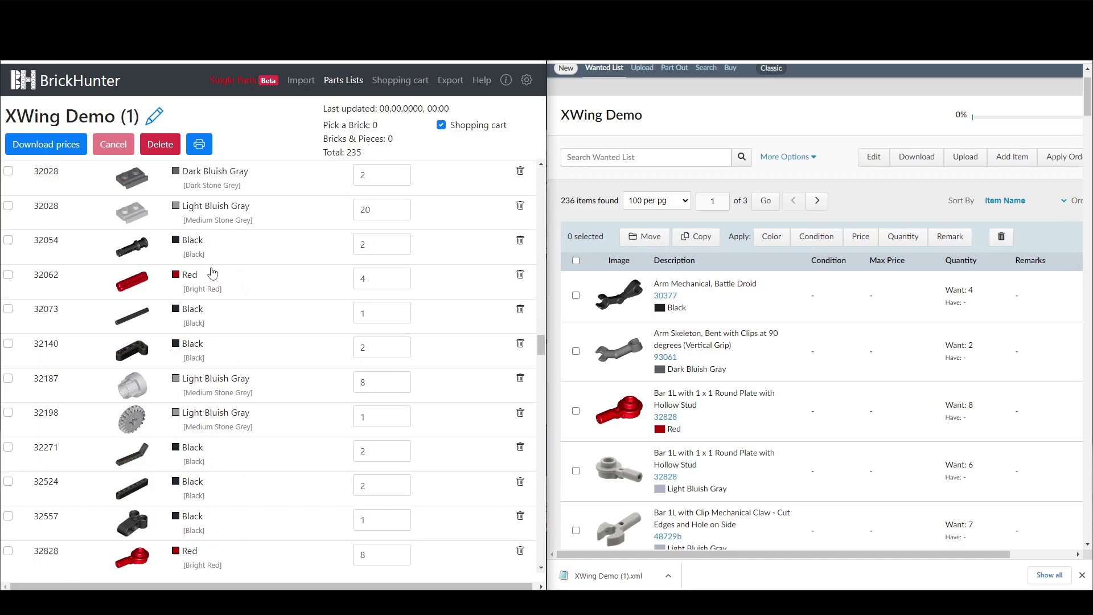
pyautogui.scroll(-2, 226, 322)
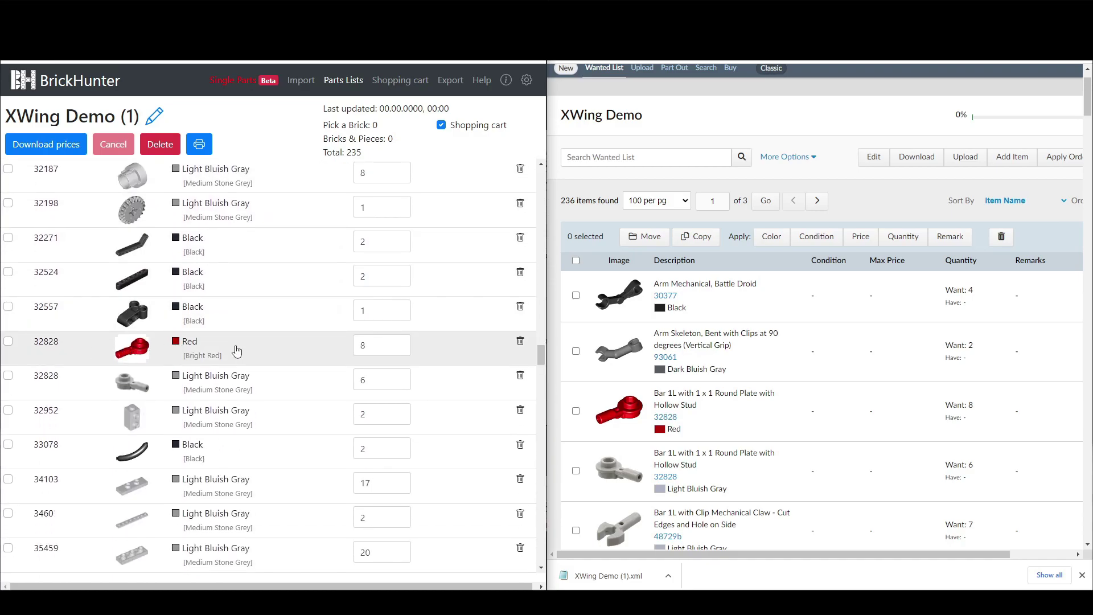
pyautogui.click(213, 360)
pyautogui.click(62, 147)
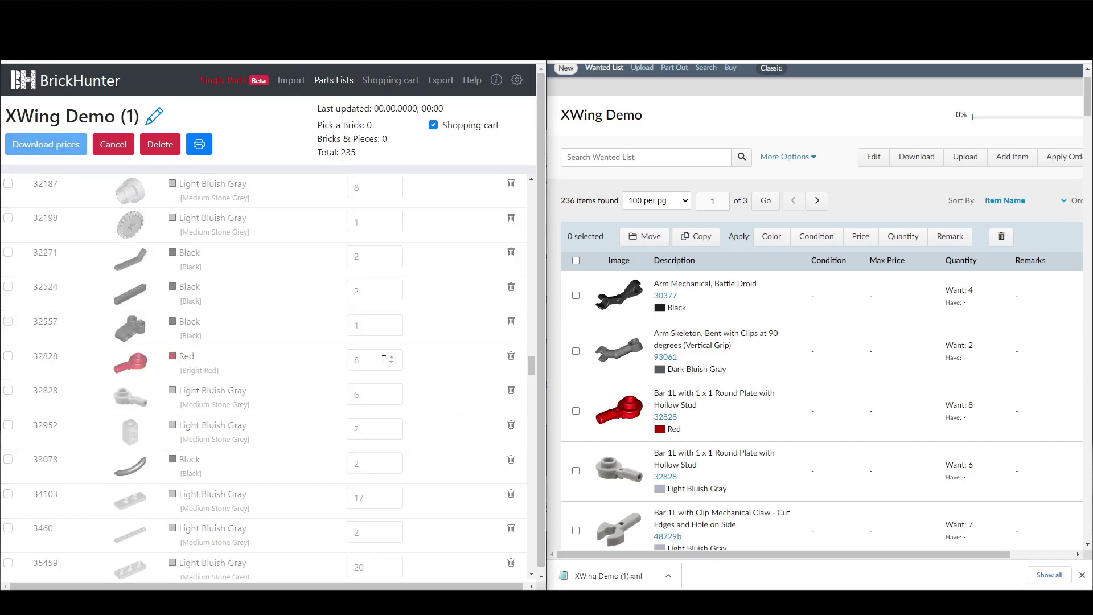
# Examine the Pick a Brick prices and availability downloaded for the parts in the XWing Demo (1) list.
pyautogui.scroll(5, 382, 355)
pyautogui.scroll(5, 382, 355)
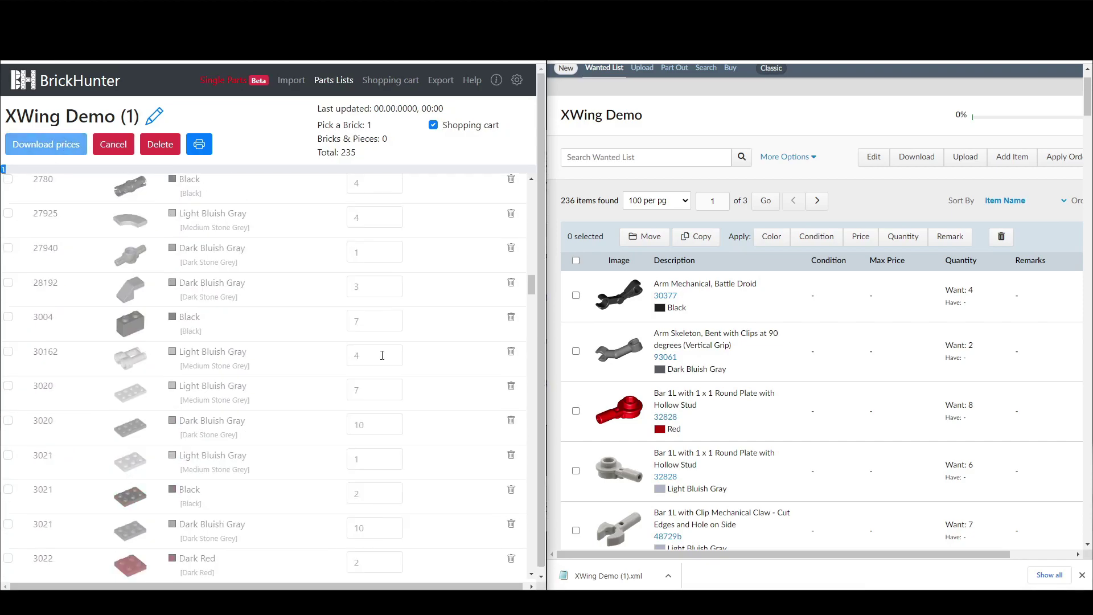
pyautogui.scroll(1, 382, 355)
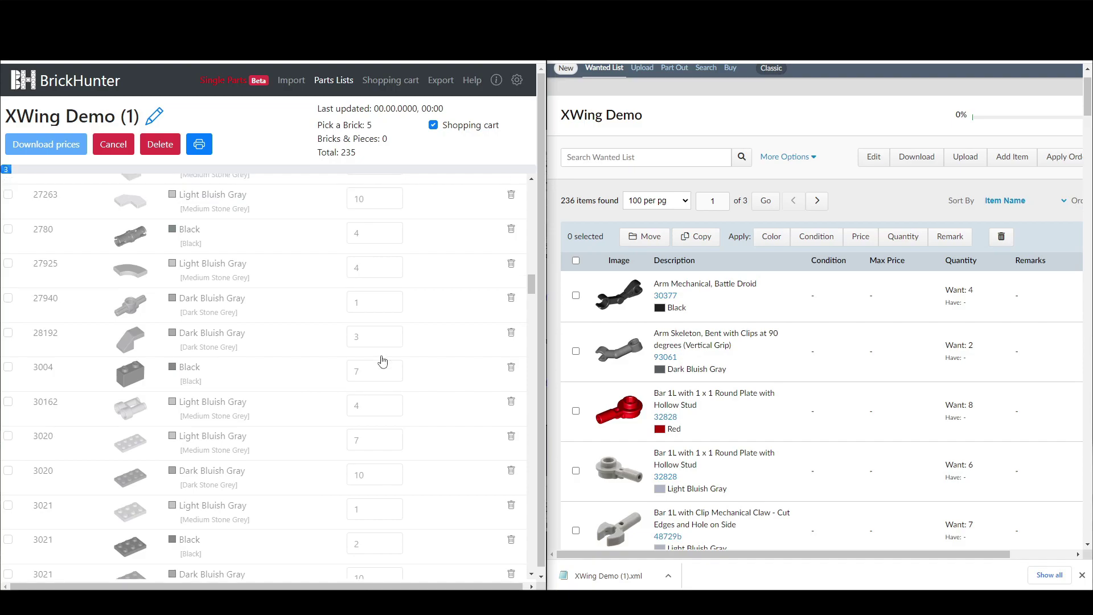
pyautogui.scroll(3, 15, 174)
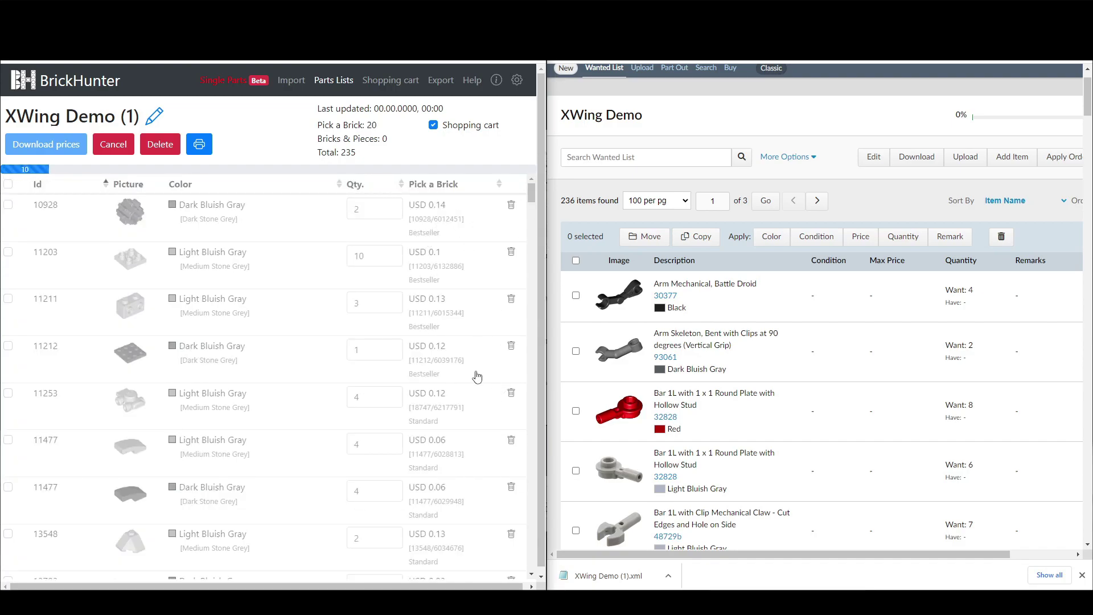
pyautogui.scroll(-2, 469, 464)
pyautogui.scroll(-20, 470, 464)
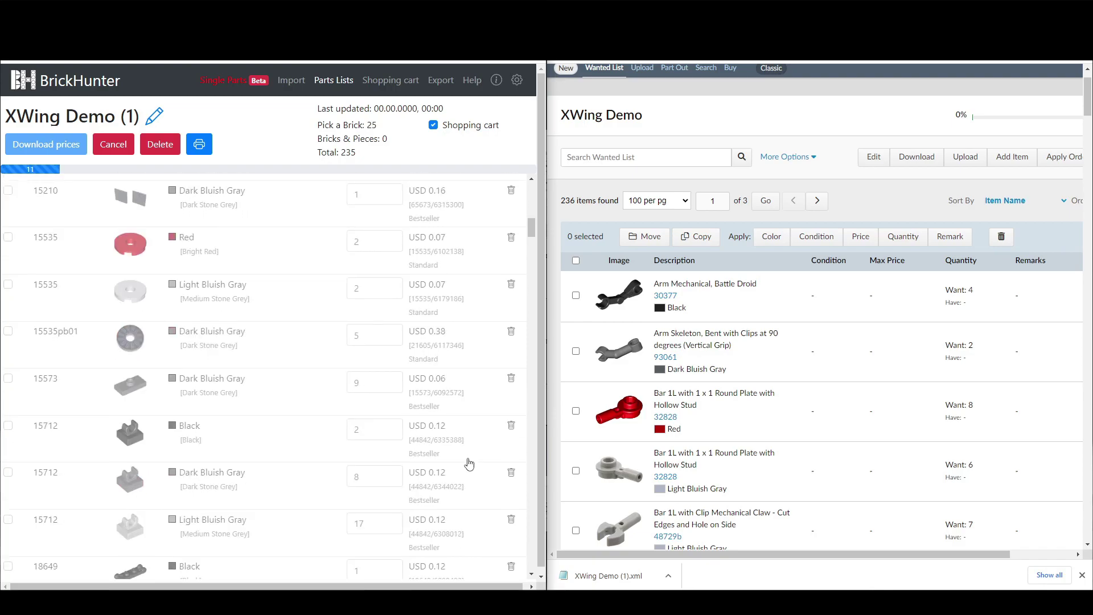
pyautogui.scroll(6, 469, 464)
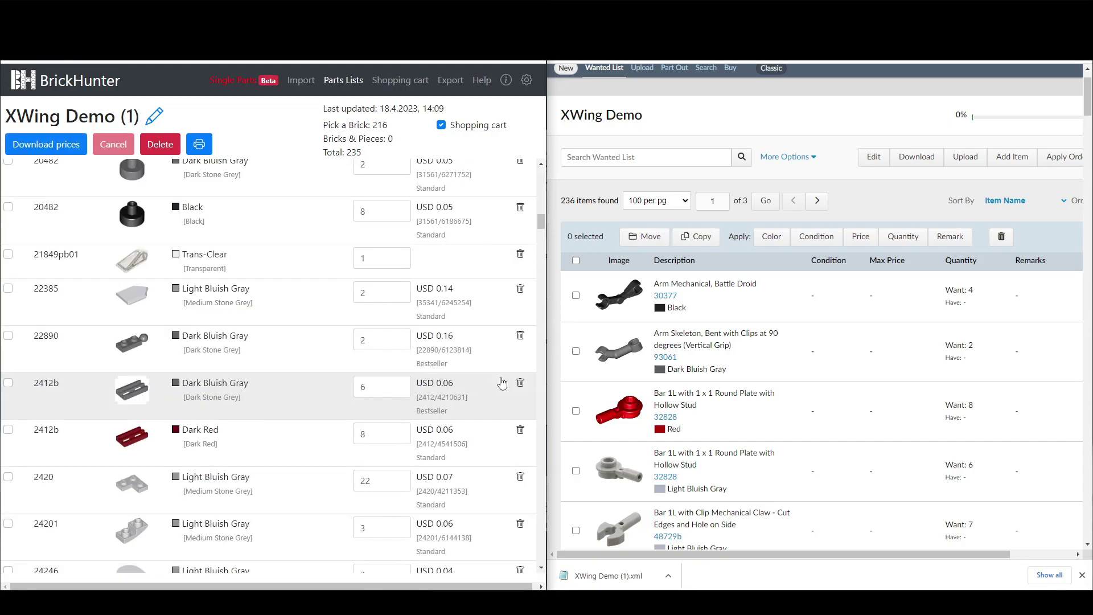
pyautogui.scroll(5, 495, 341)
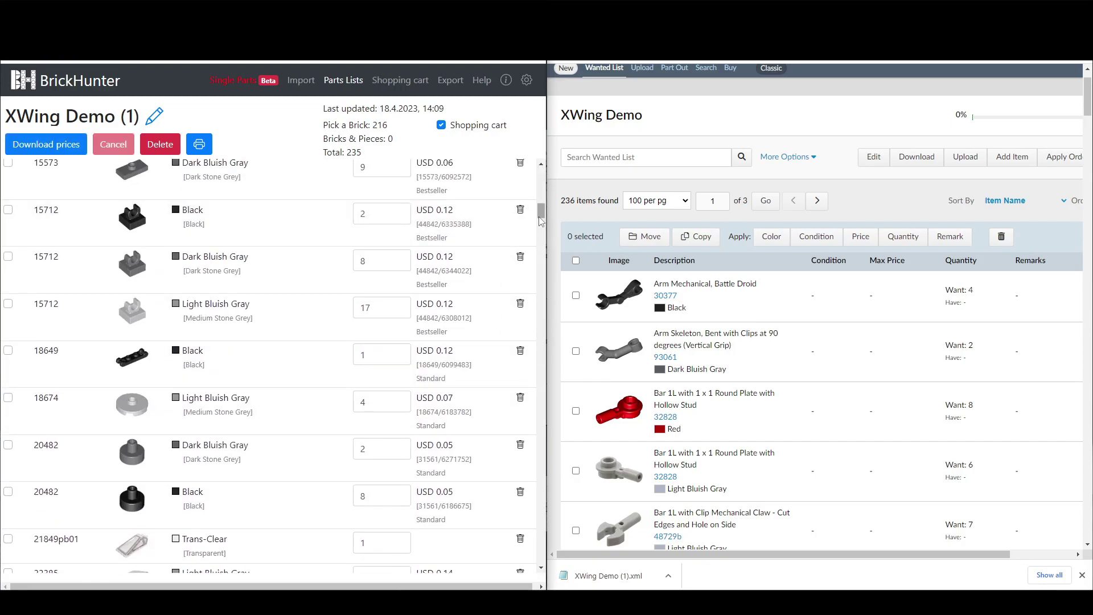
pyautogui.moveTo(542, 213); pyautogui.dragTo(542, 174)
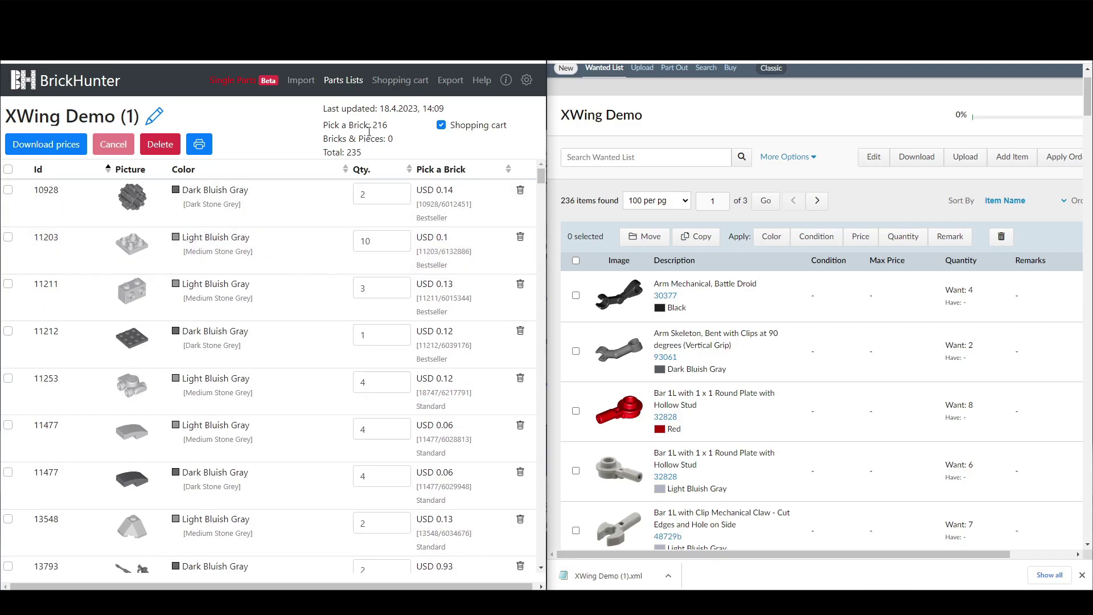
# Open the shopping cart overview and review the position counts and prices for Pick a Brick and BrickLink.
pyautogui.click(334, 125)
pyautogui.click(397, 90)
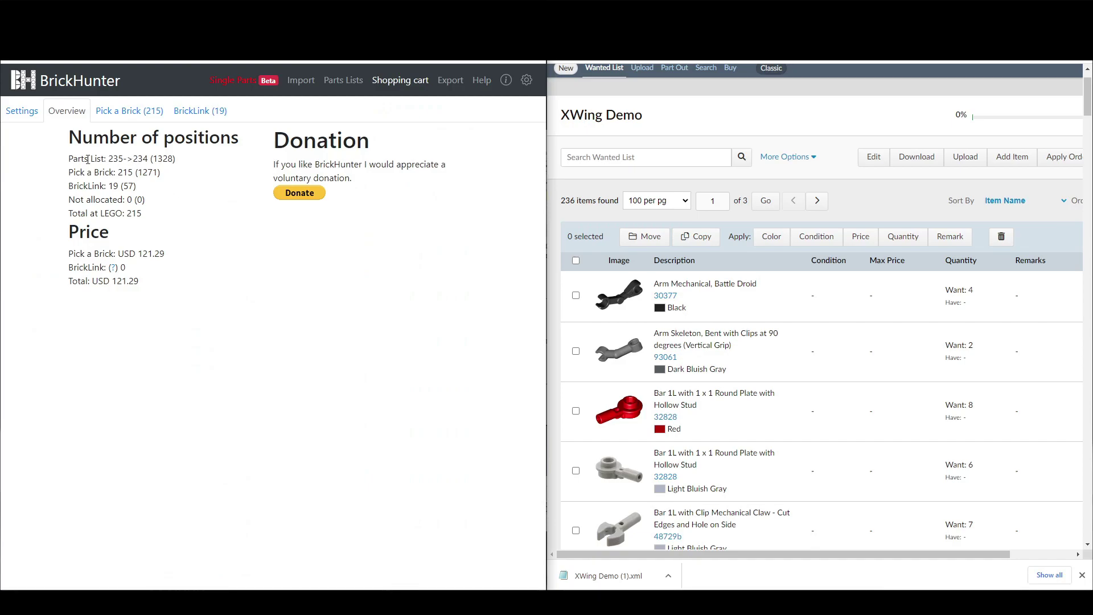
pyautogui.doubleClick(129, 173)
pyautogui.click(114, 186)
# Review the parts allocated to BrickLink in the shopping cart and download them as a wanted list XML file.
pyautogui.click(179, 111)
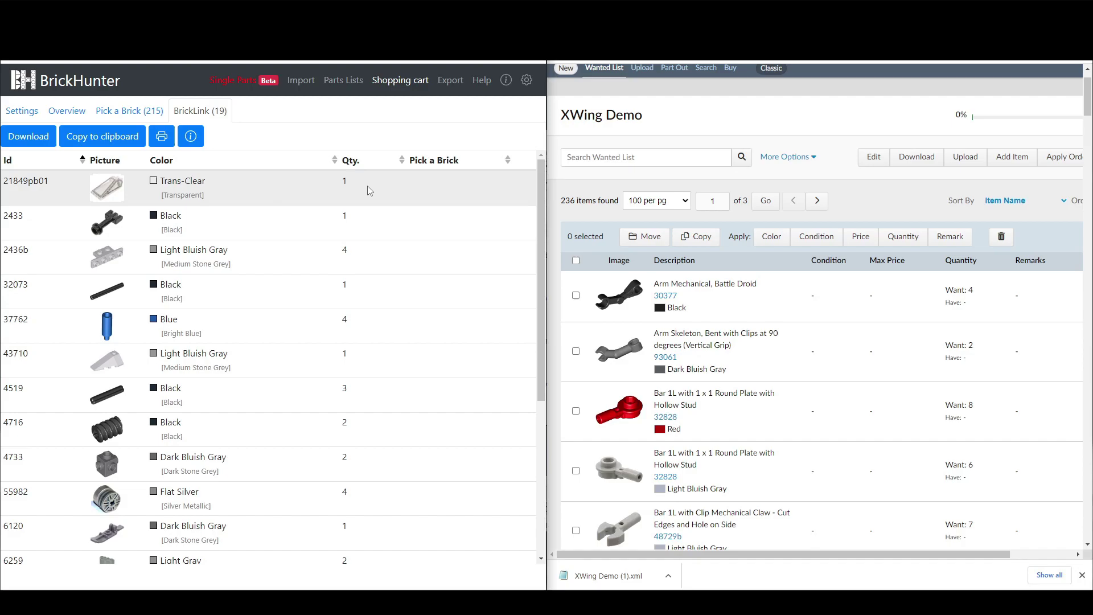
pyautogui.scroll(-1, 367, 185)
pyautogui.scroll(1, 204, 196)
pyautogui.scroll(-2, 209, 184)
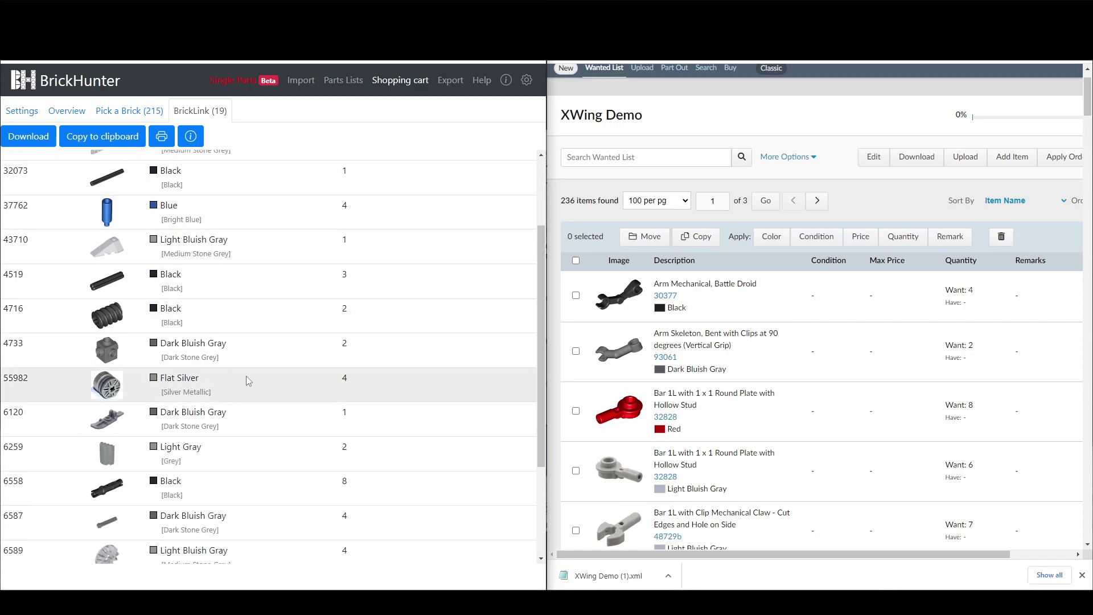
pyautogui.scroll(-2, 249, 381)
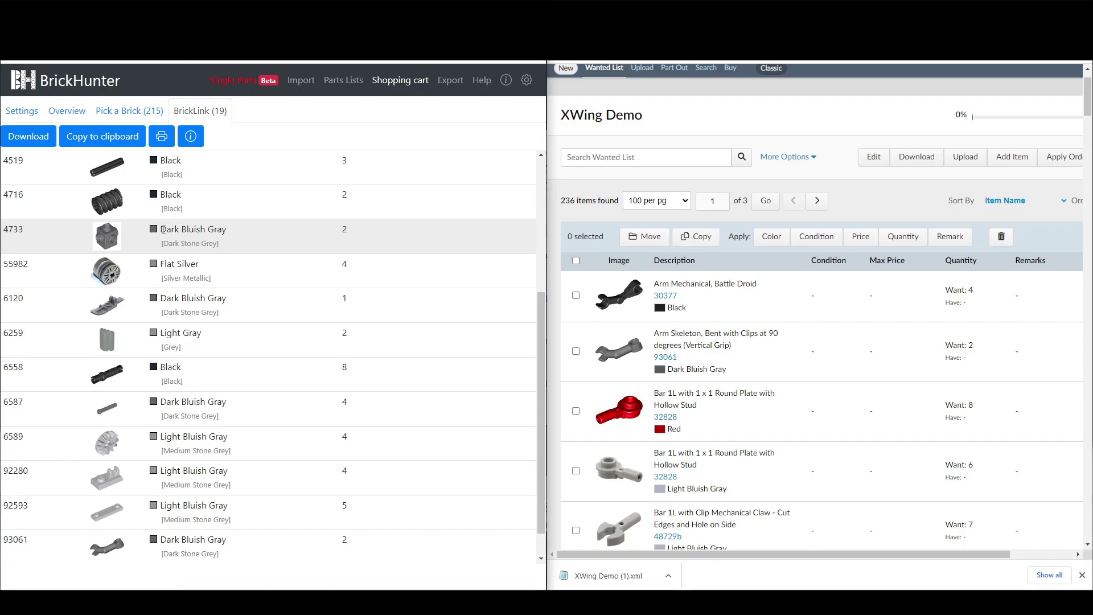
pyautogui.scroll(-1, 264, 253)
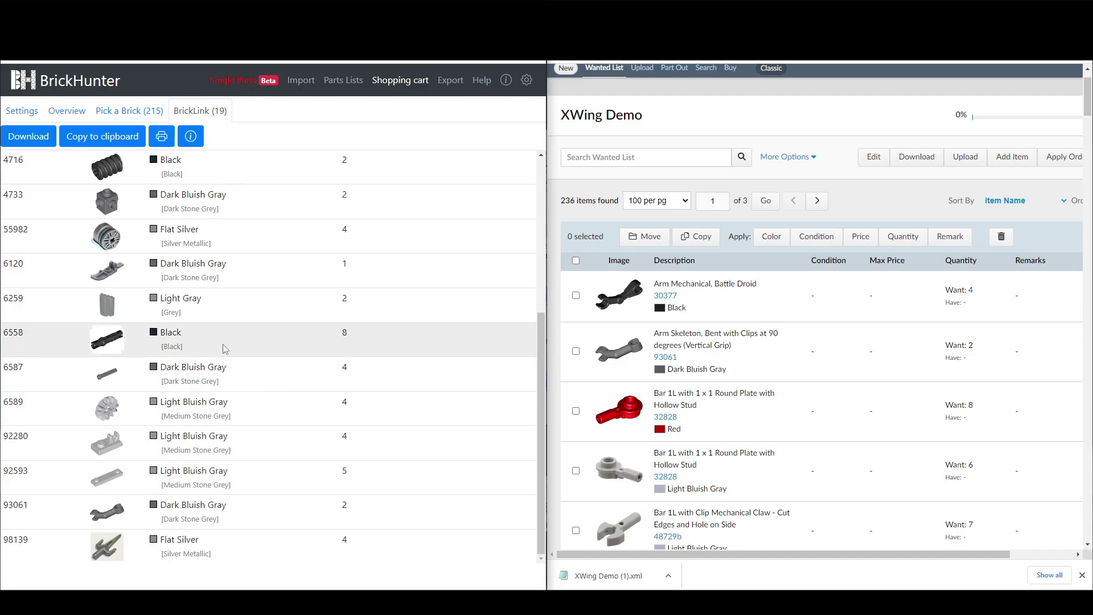
pyautogui.scroll(5, 233, 356)
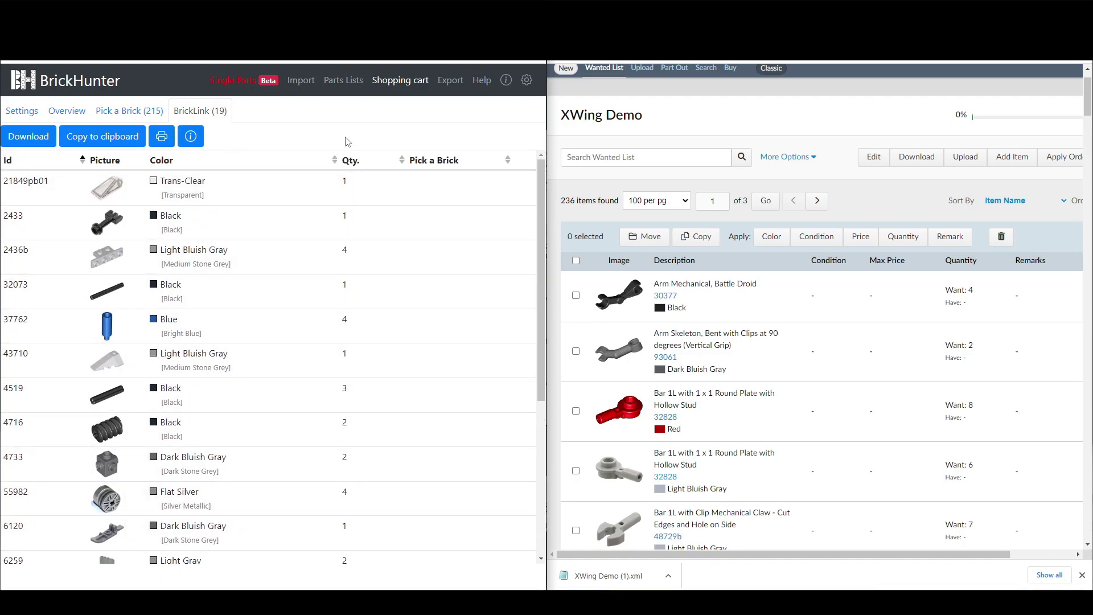
pyautogui.click(29, 138)
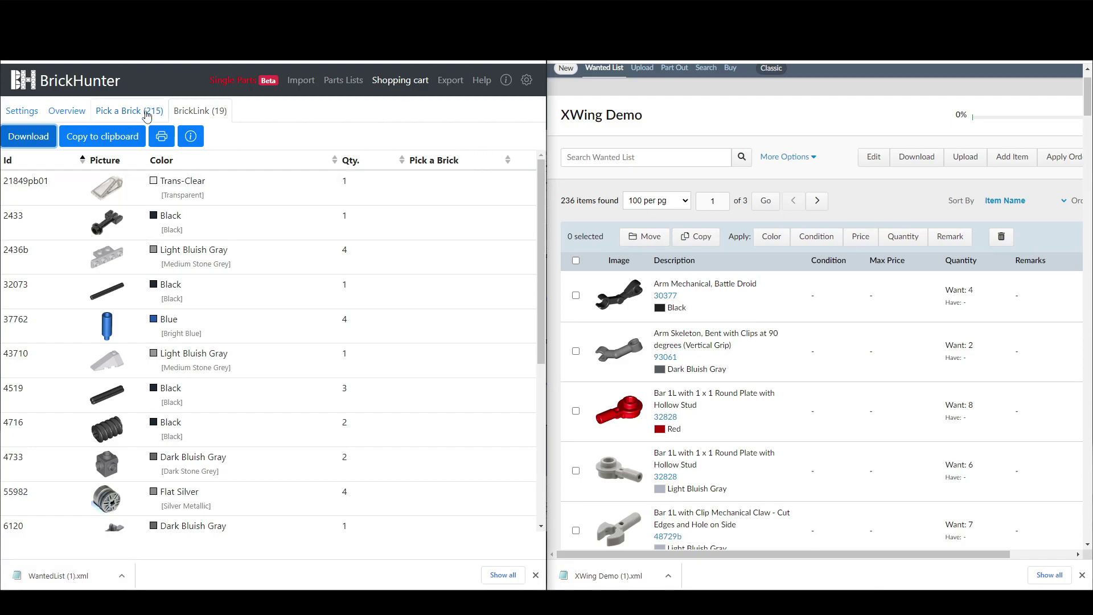
# Examine the parts allocated to Pick a Brick in the shopping cart, including the price of printed part 3040pb010.
pyautogui.click(122, 111)
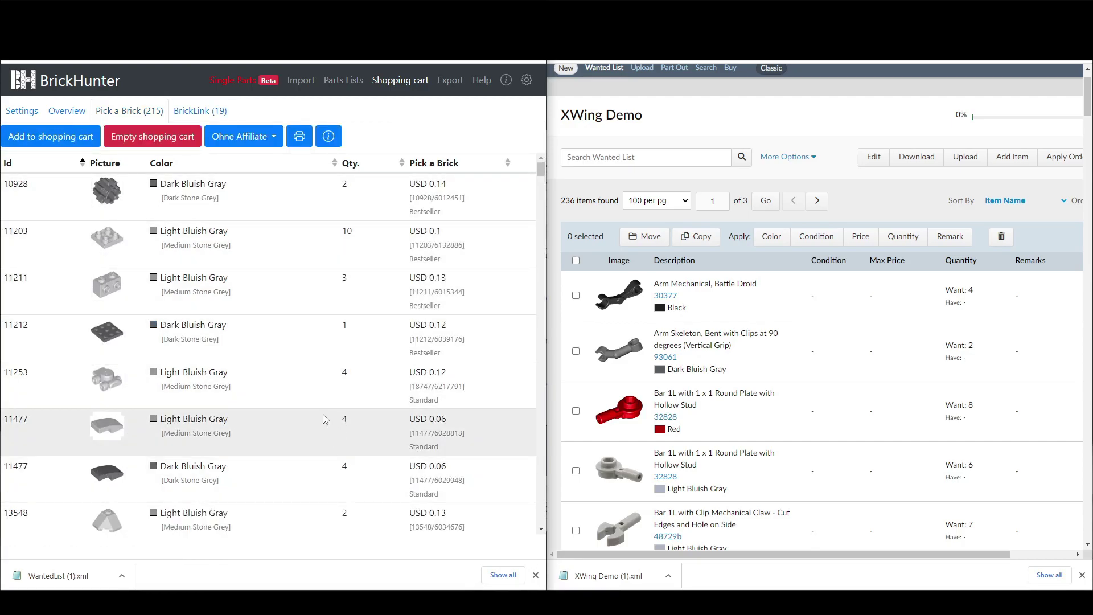
pyautogui.scroll(-1, 344, 308)
pyautogui.scroll(-15, 344, 308)
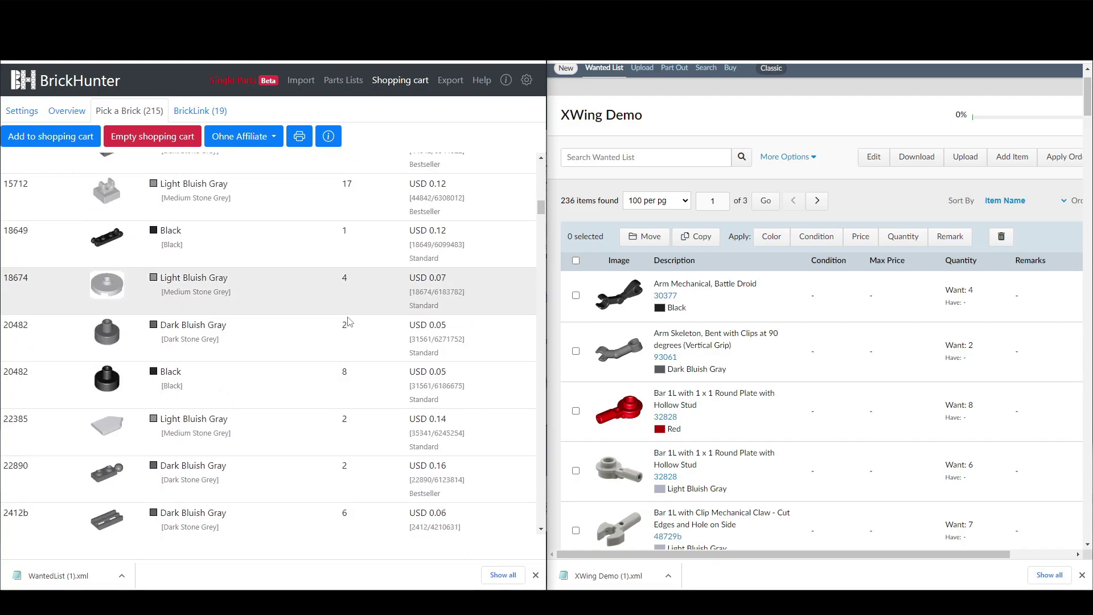
pyautogui.scroll(-5, 341, 283)
pyautogui.scroll(-10, 342, 283)
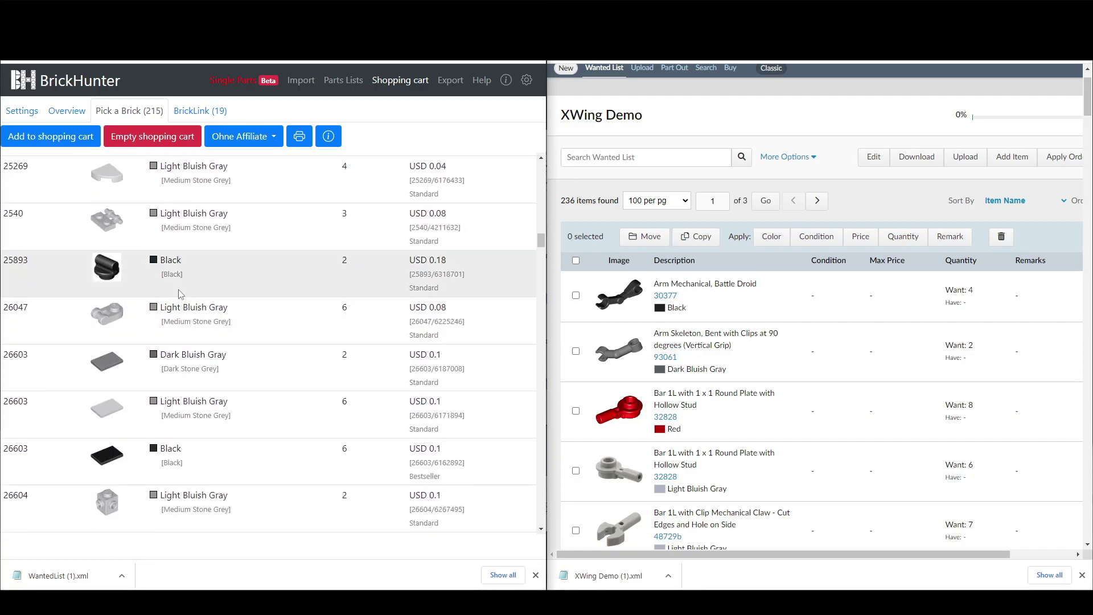
pyautogui.scroll(2, 310, 312)
pyautogui.scroll(-10, 403, 385)
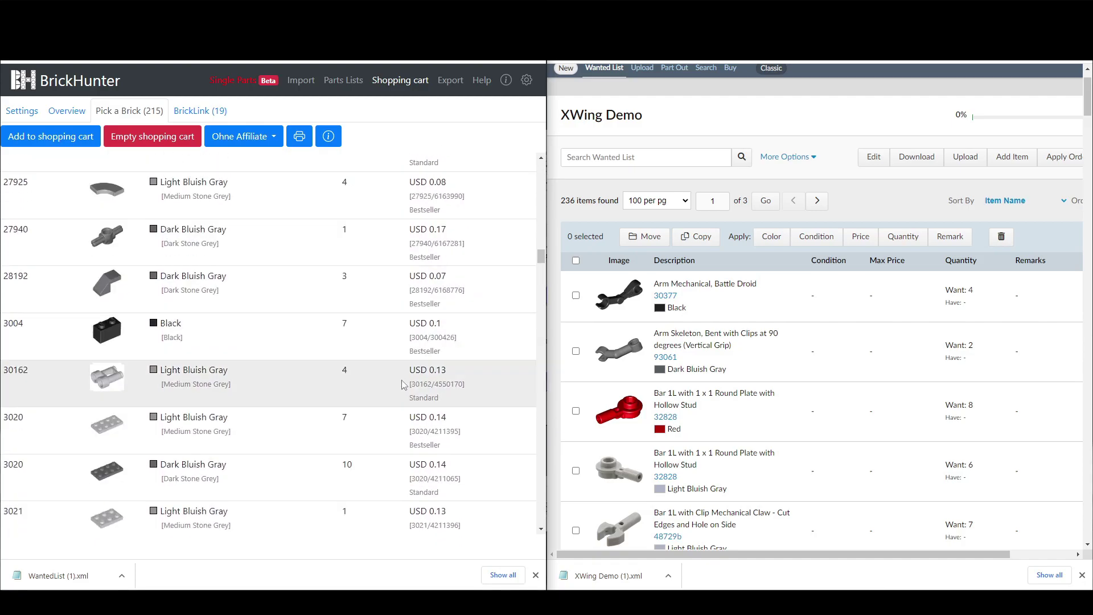
pyautogui.scroll(4, 402, 382)
pyautogui.scroll(-10, 402, 384)
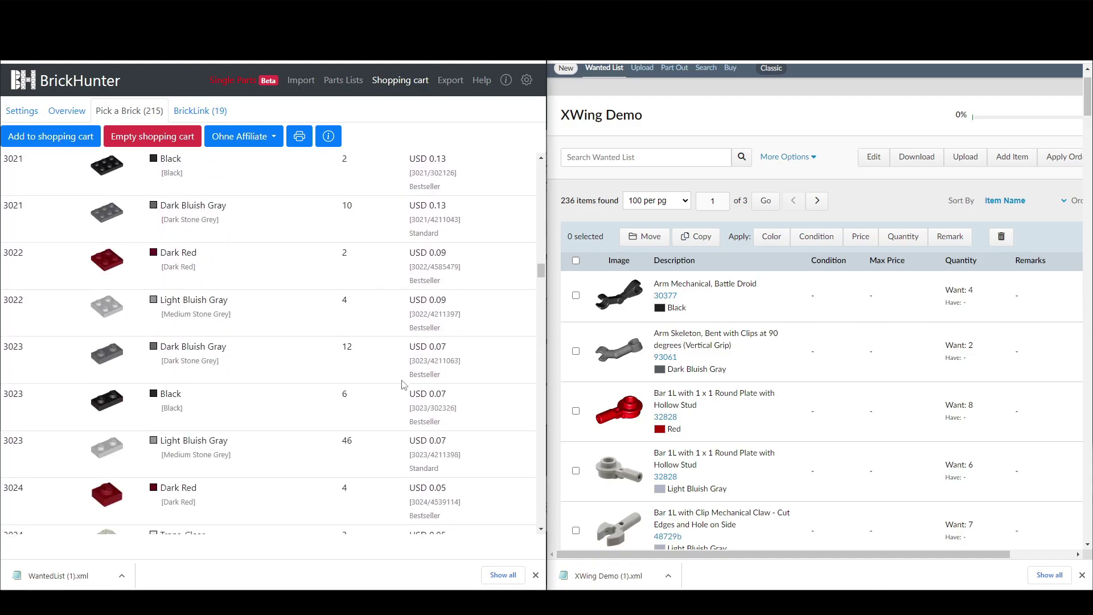
pyautogui.scroll(-2, 403, 386)
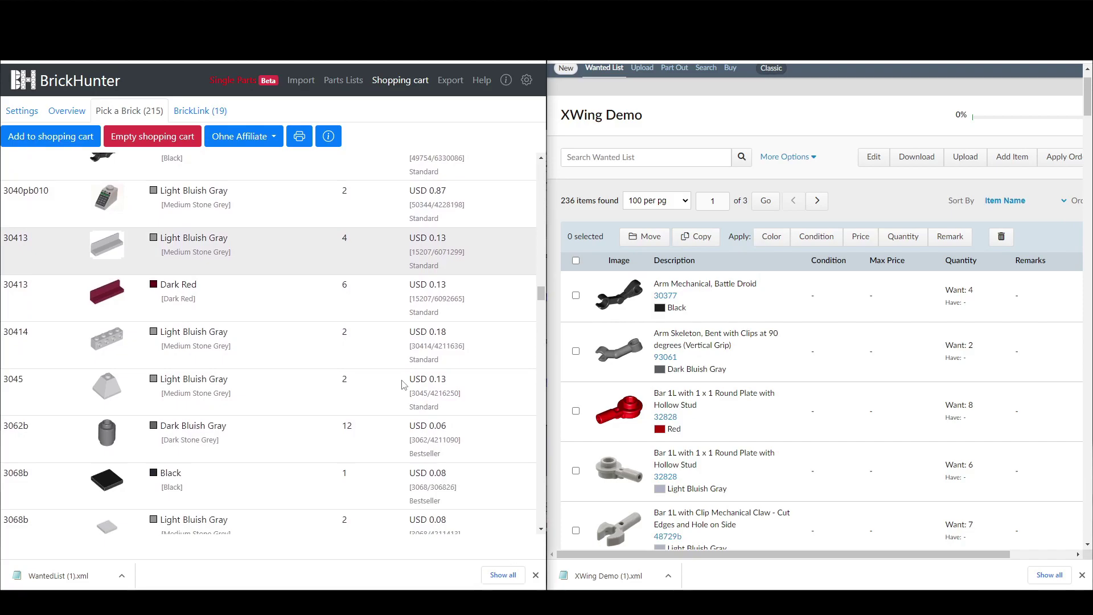
pyautogui.scroll(1, 232, 306)
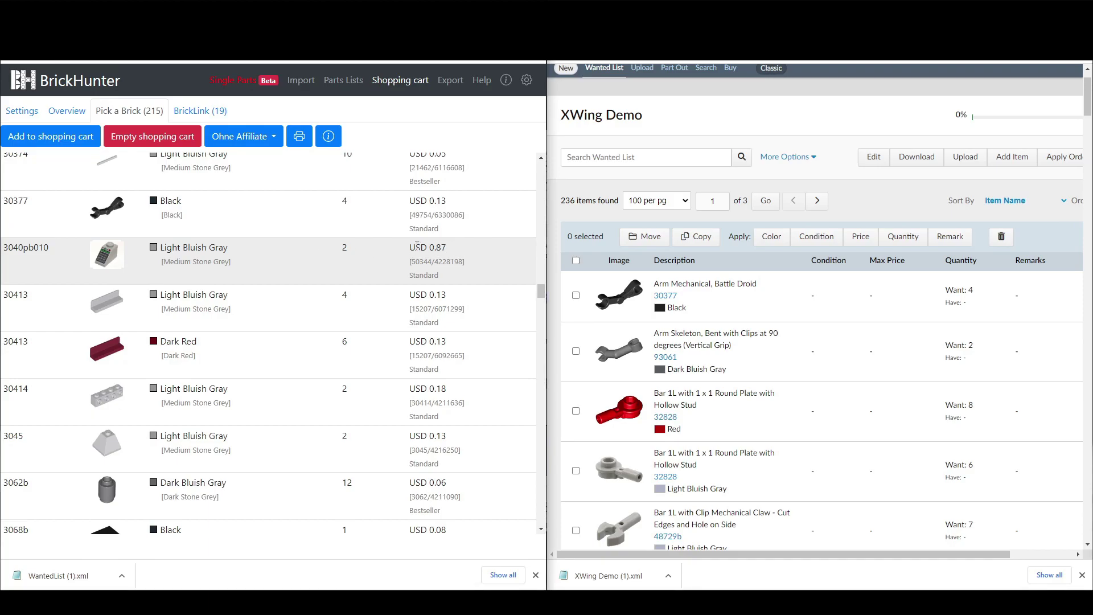
# Locate Light Bluish Gray part 69729 in the Pick a Brick cart list and highlight its part number.
pyautogui.scroll(-7, 418, 245)
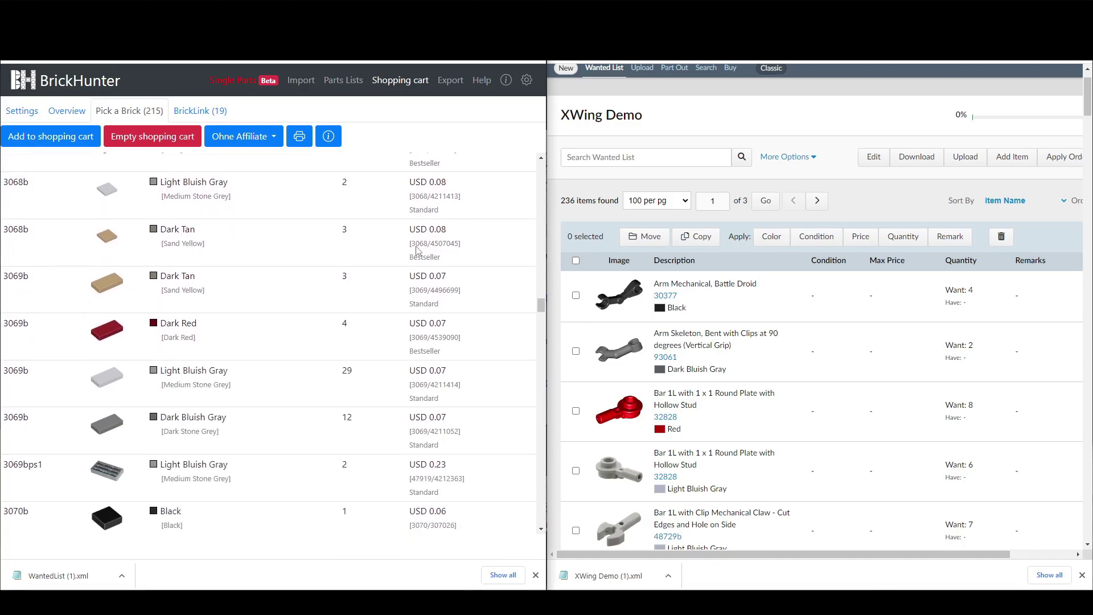
pyautogui.scroll(-15, 418, 249)
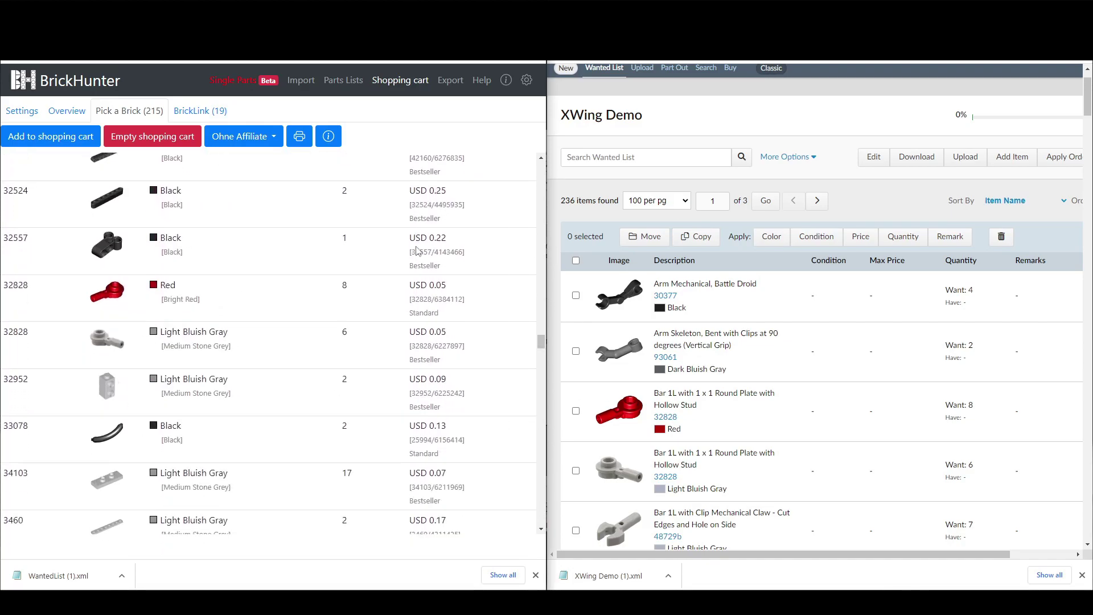
pyautogui.scroll(-20, 418, 251)
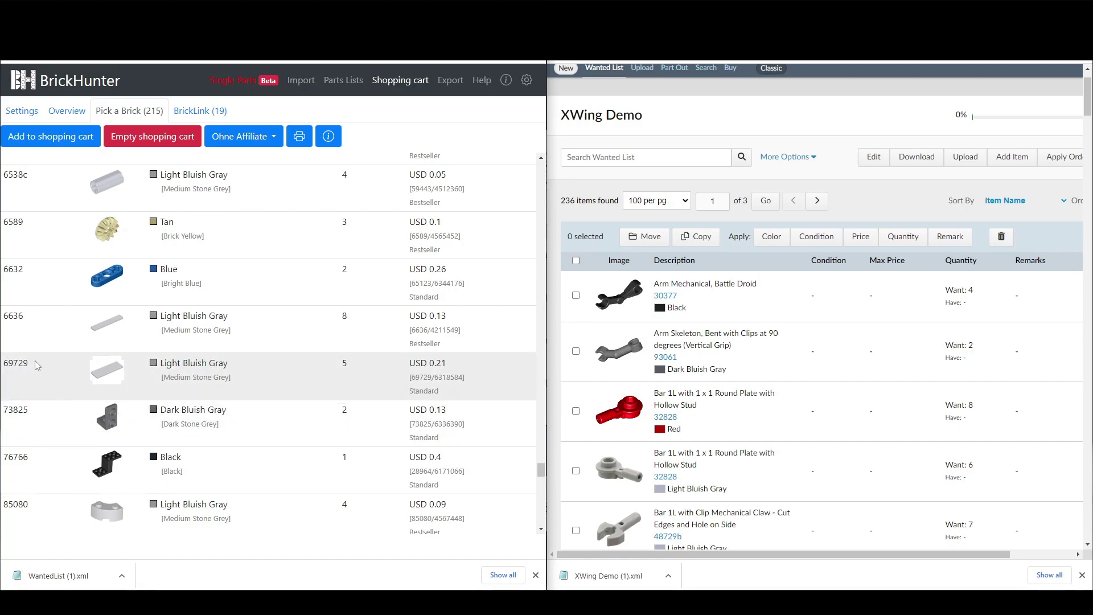
pyautogui.moveTo(29, 363); pyautogui.dragTo(5, 360)
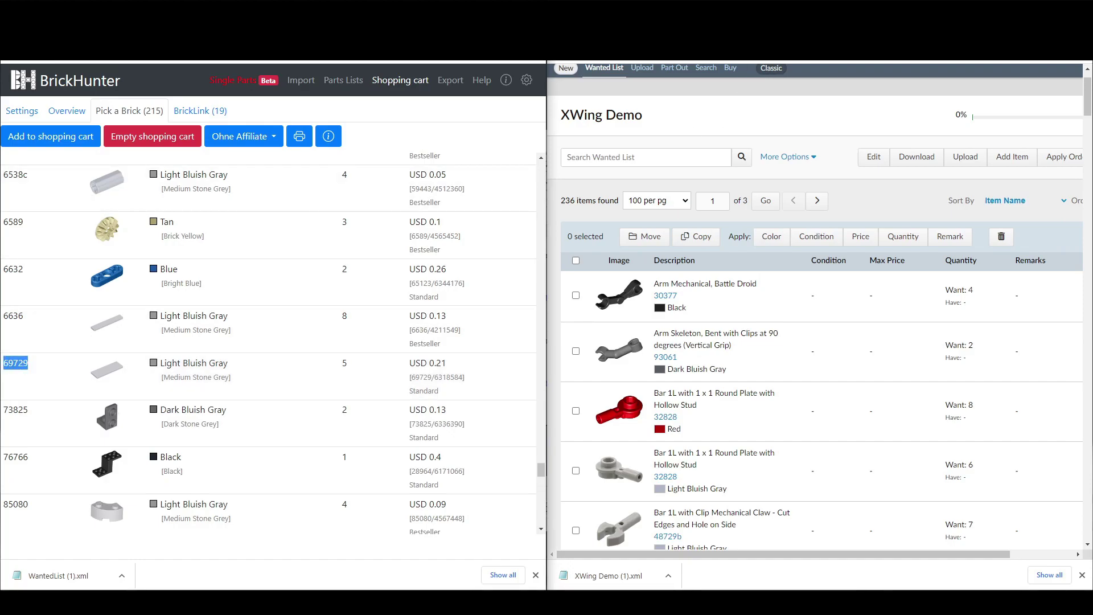
pyautogui.click(802, 132)
pyautogui.click(260, 552)
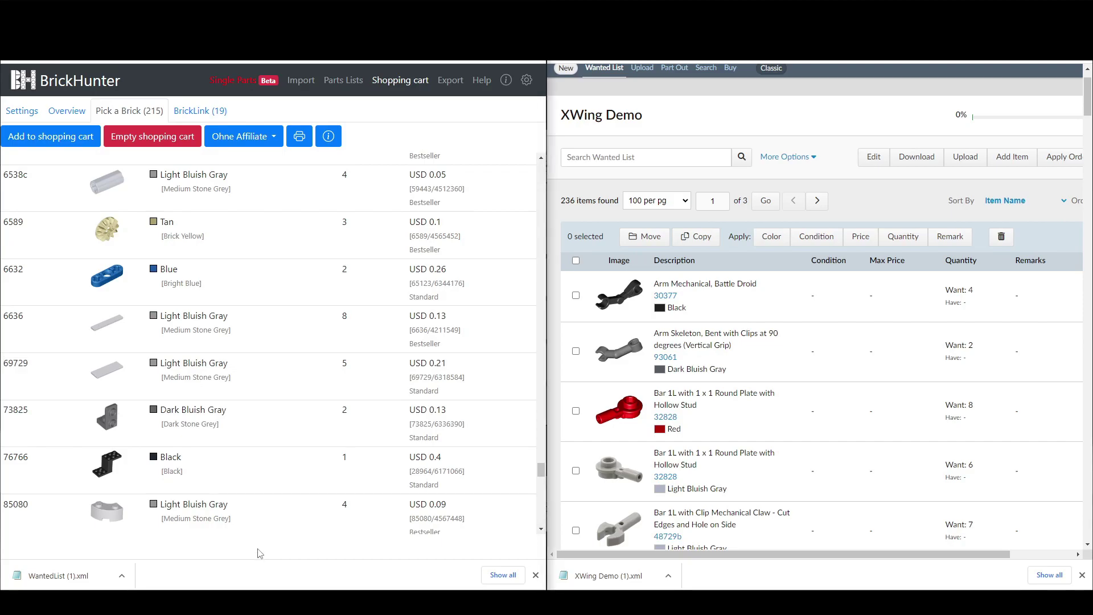
# Add all the Pick a Brick parts to the LEGO shopping cart, opening LEGO.com for the transfer.
pyautogui.moveTo(539, 469); pyautogui.dragTo(550, 87)
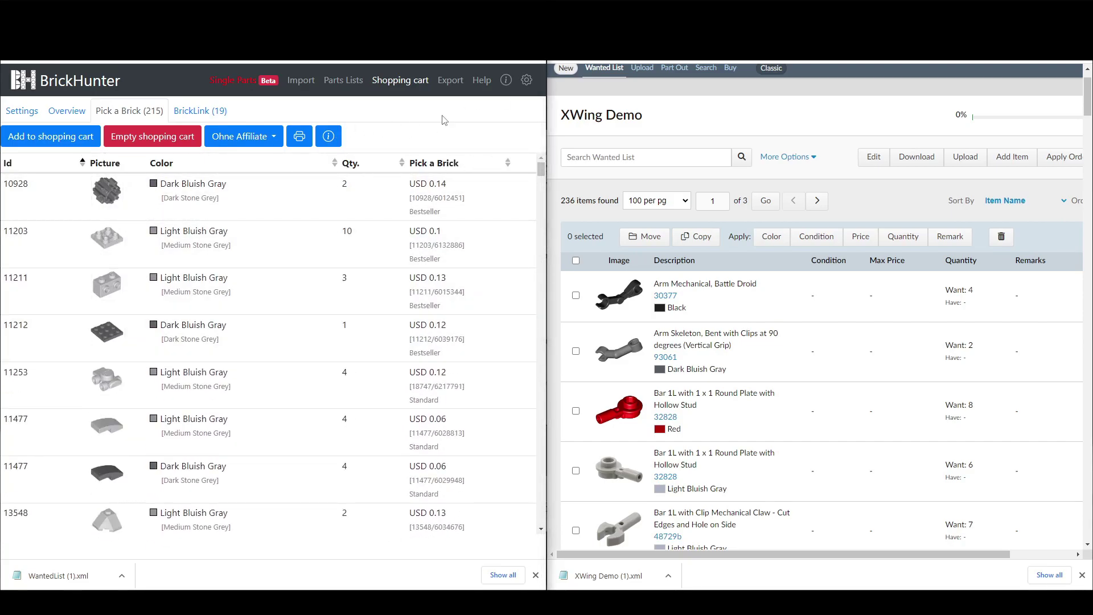
pyautogui.click(81, 138)
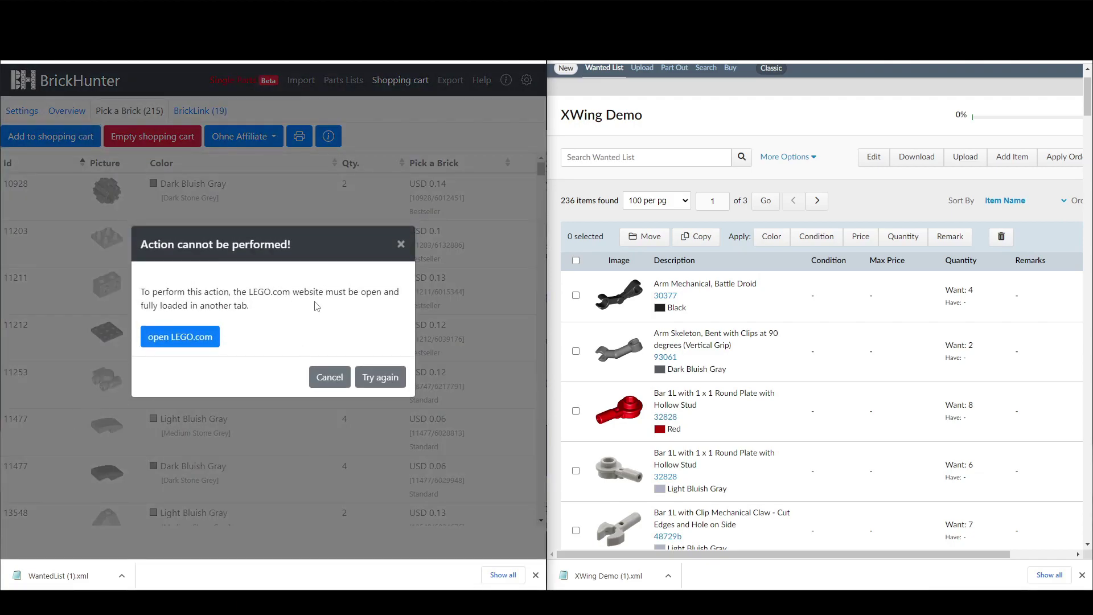
pyautogui.click(191, 341)
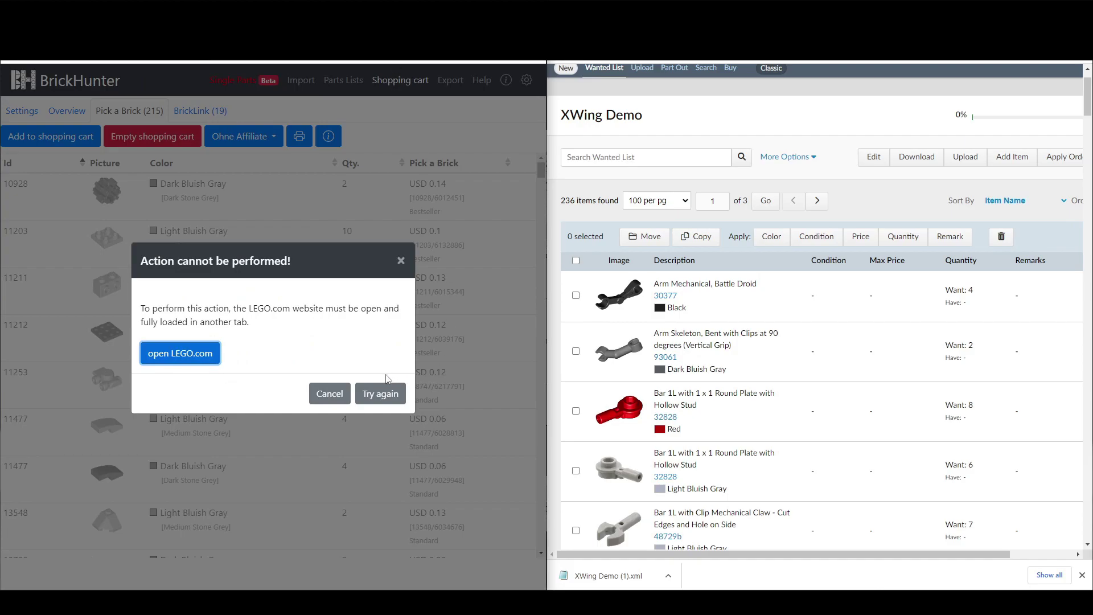
pyautogui.click(382, 394)
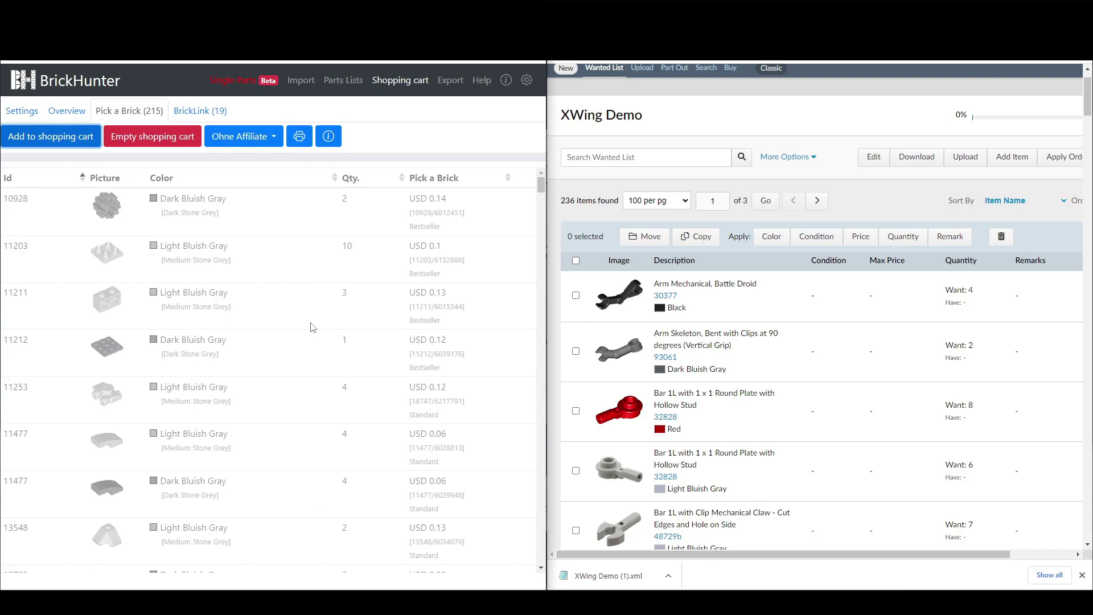
pyautogui.click(35, 136)
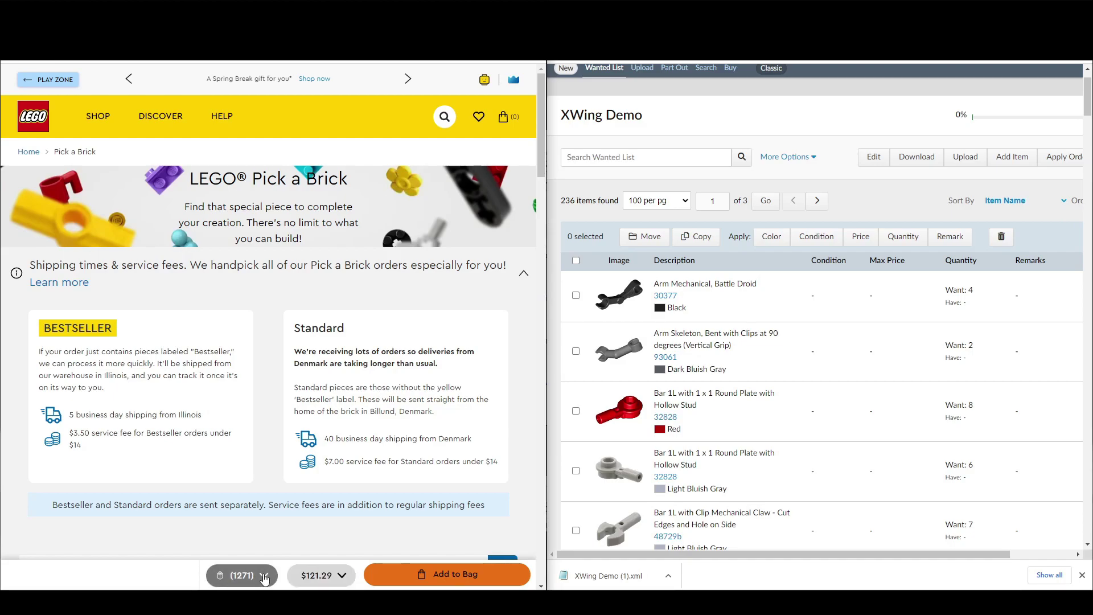
# Expand the LEGO Pick a Brick cart and examine the transferred Bestseller parts, their quantities and prices.
pyautogui.click(239, 576)
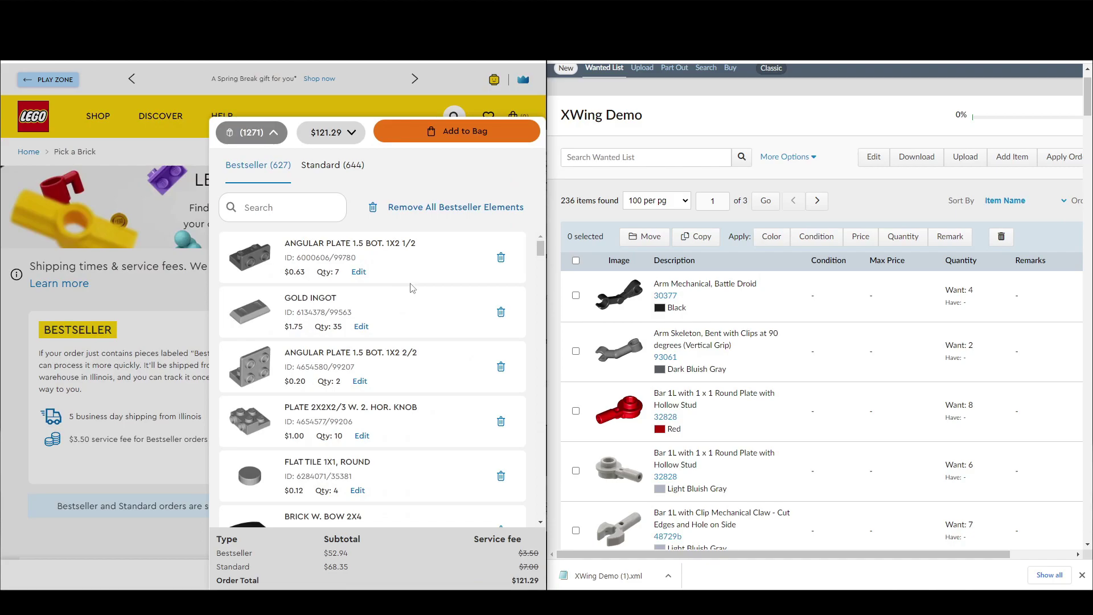
pyautogui.scroll(-9, 421, 287)
pyautogui.scroll(-15, 431, 284)
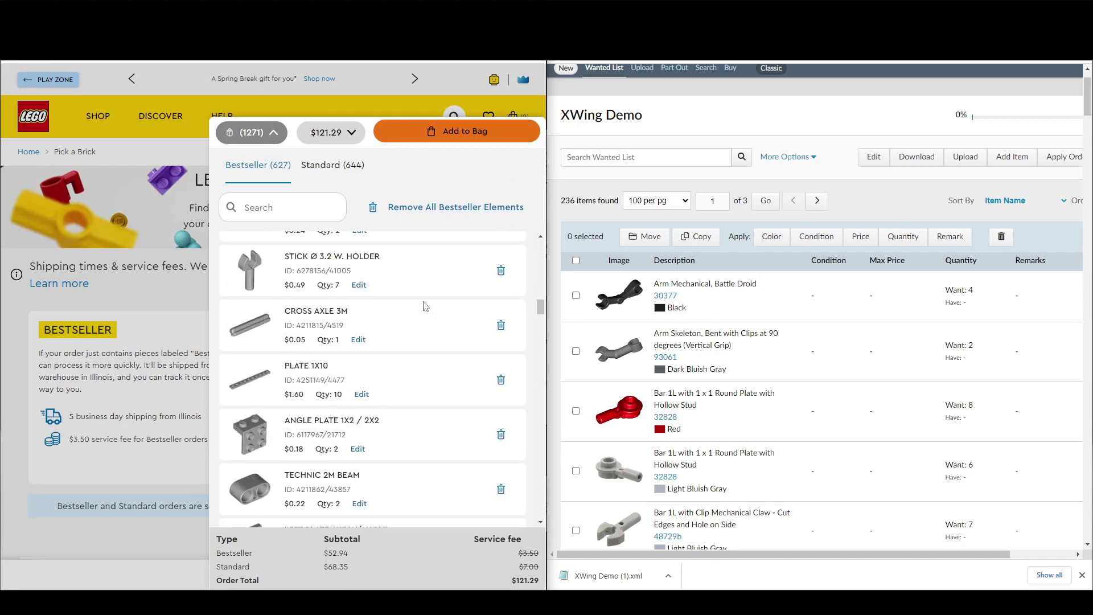
pyautogui.scroll(-10, 424, 323)
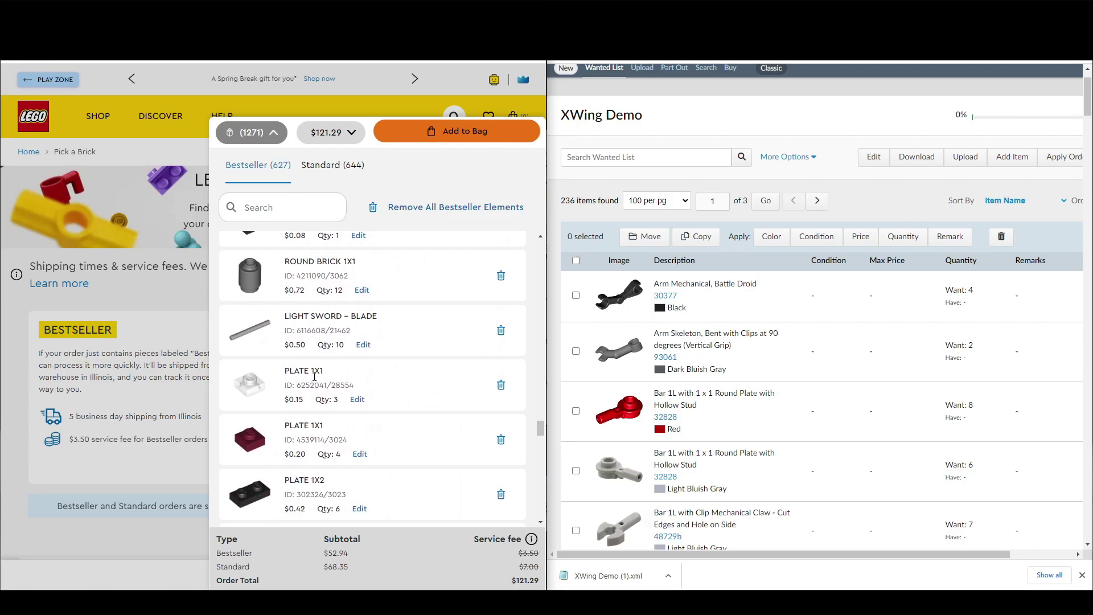
pyautogui.press('Tab')
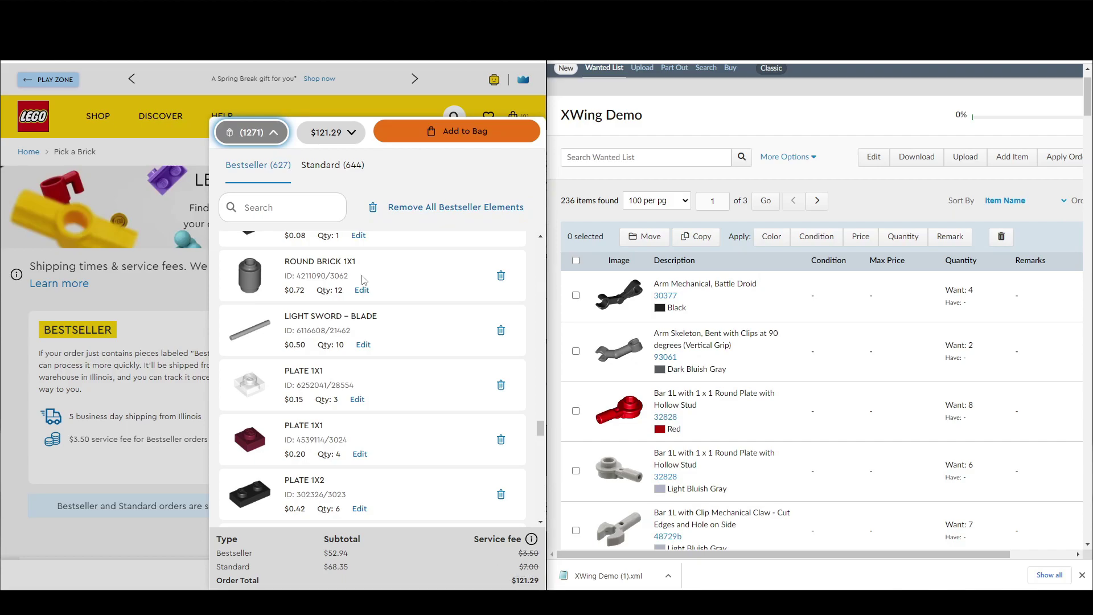
pyautogui.scroll(-5, 394, 344)
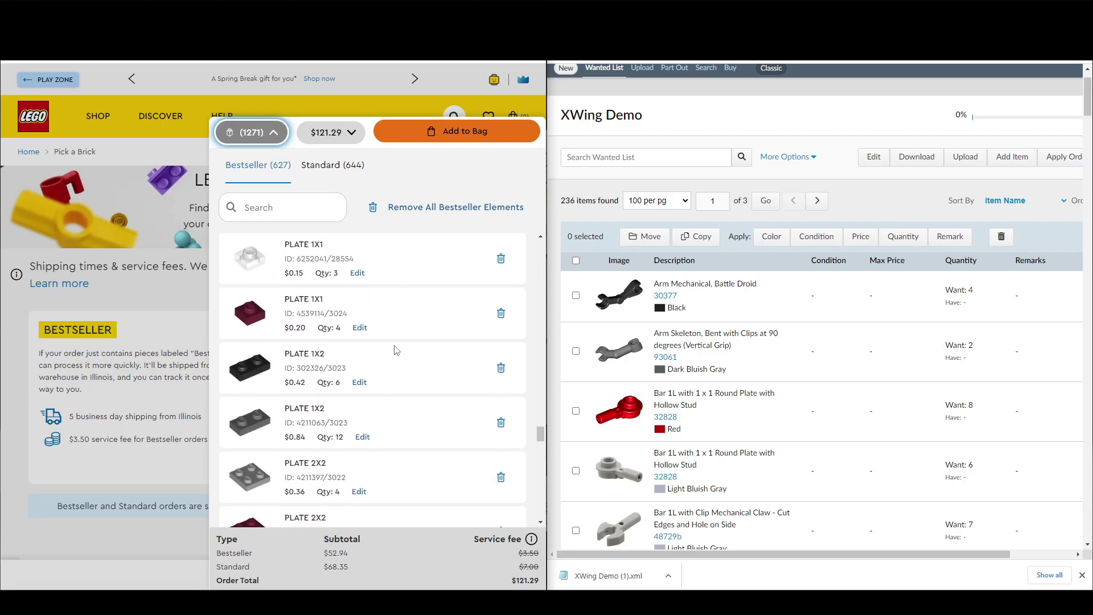
pyautogui.scroll(10, 394, 344)
pyautogui.scroll(3, 397, 368)
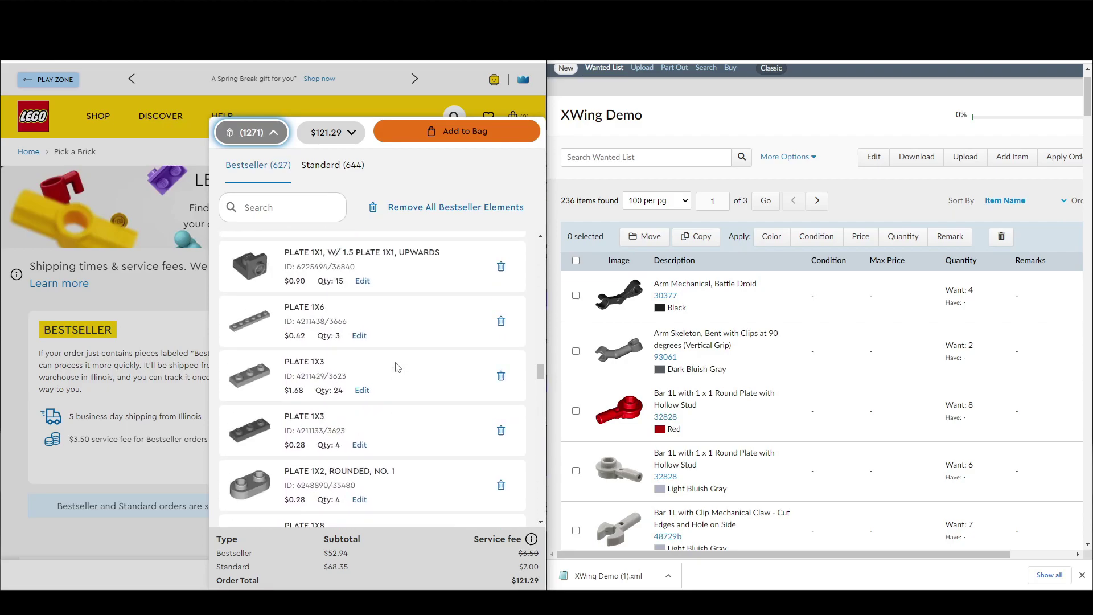
pyautogui.scroll(4, 397, 344)
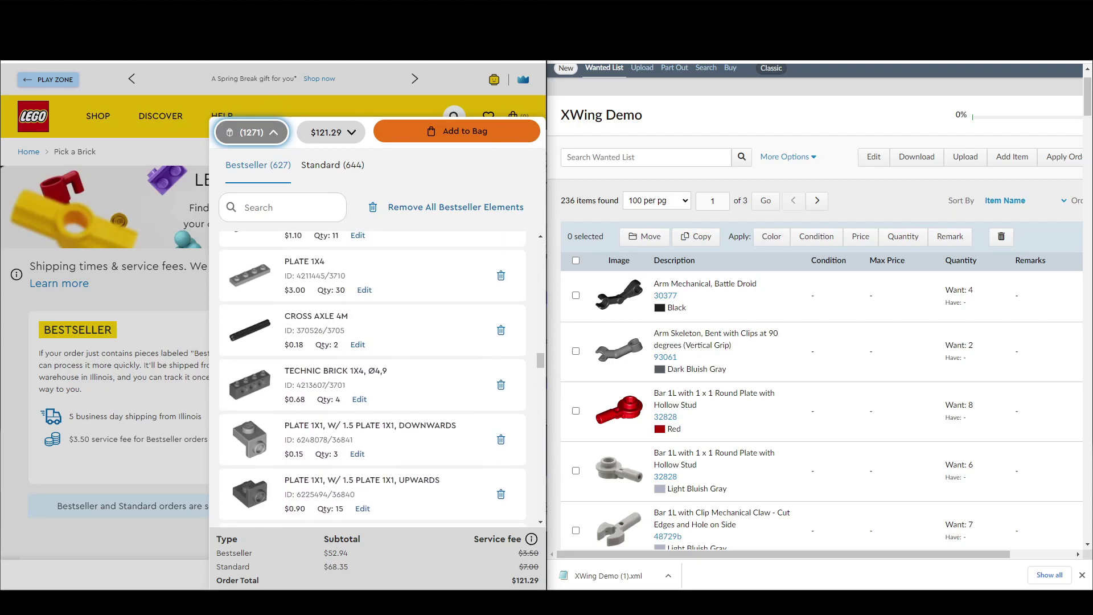
# Dismiss the shopping cart notification in BrickHunter and return to the LEGO Pick a Brick page.
pyautogui.hotkey('ctrl', 'shift', 'Tab')
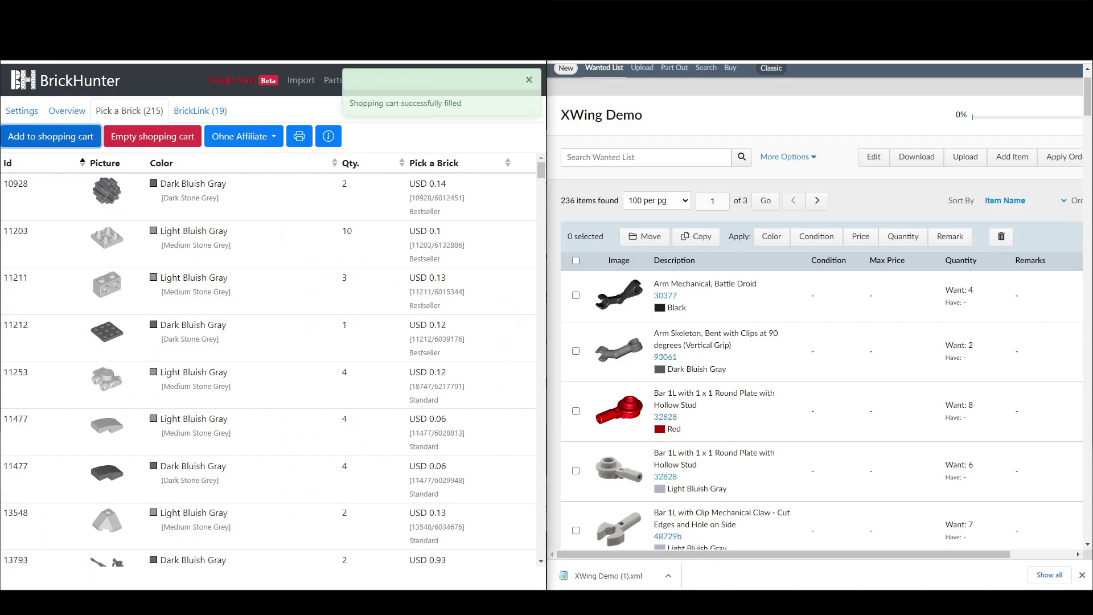
pyautogui.click(530, 82)
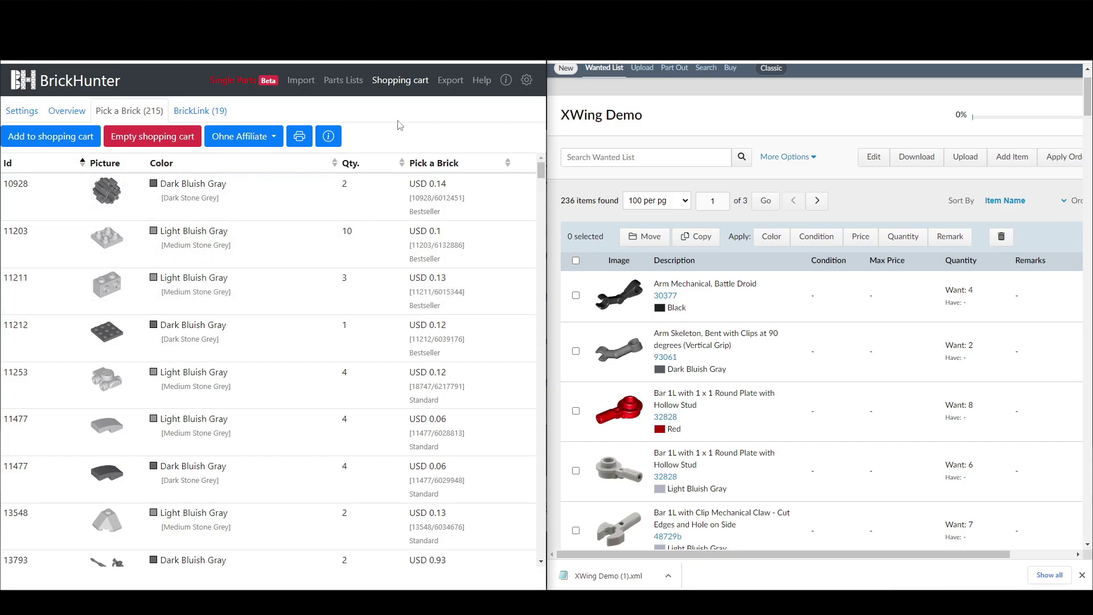
pyautogui.hotkey('ctrl', 'Tab')
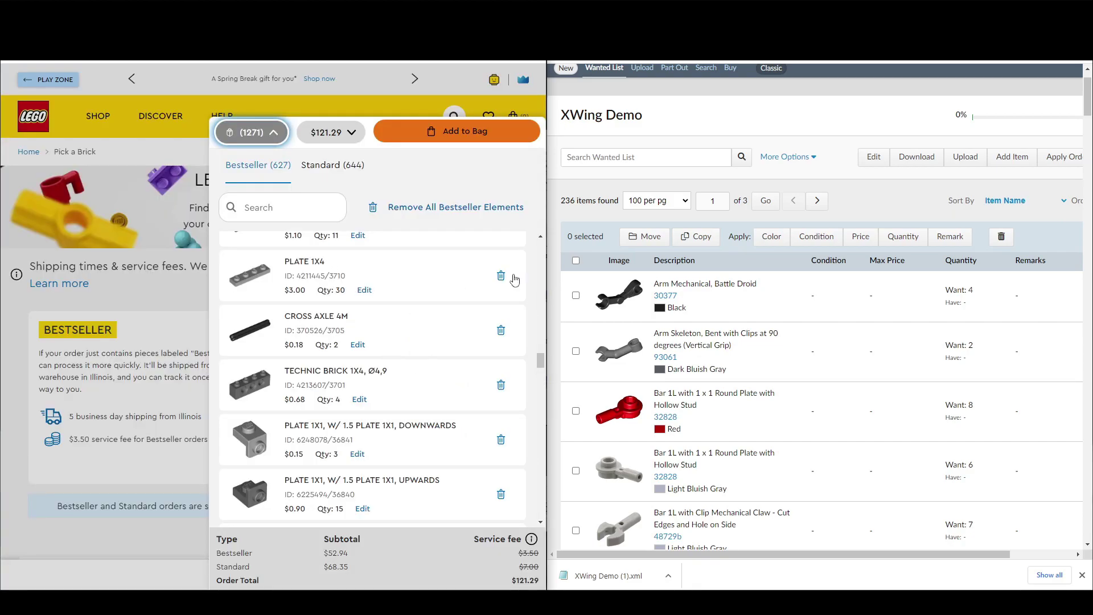
# Close the browser's download bar and collapse the Pick a Brick cart.
pyautogui.scroll(-12, 1054, 529)
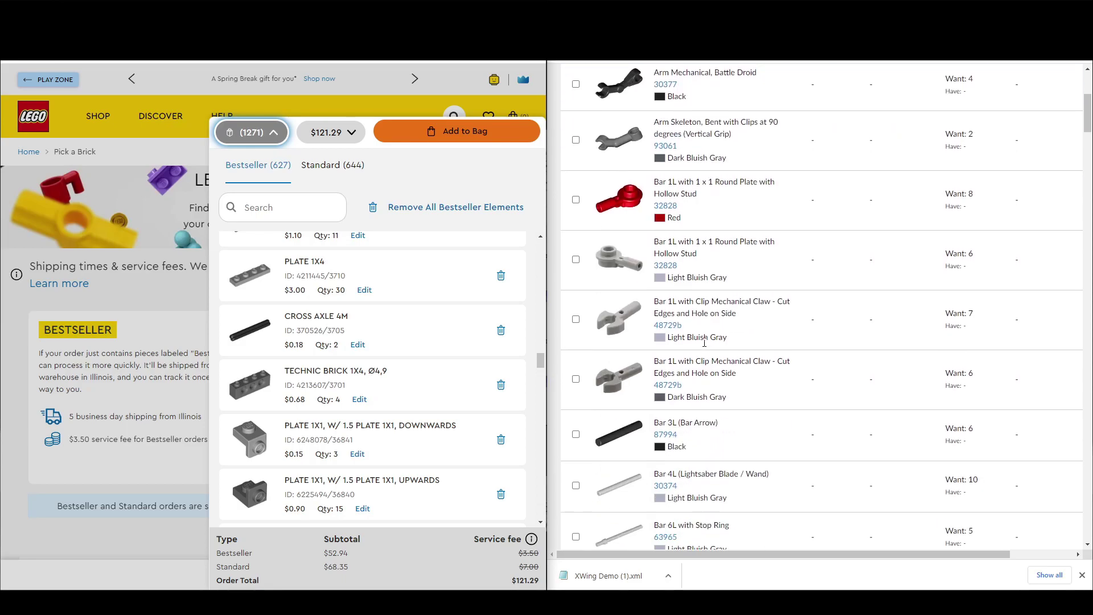
pyautogui.click(1084, 575)
pyautogui.click(161, 349)
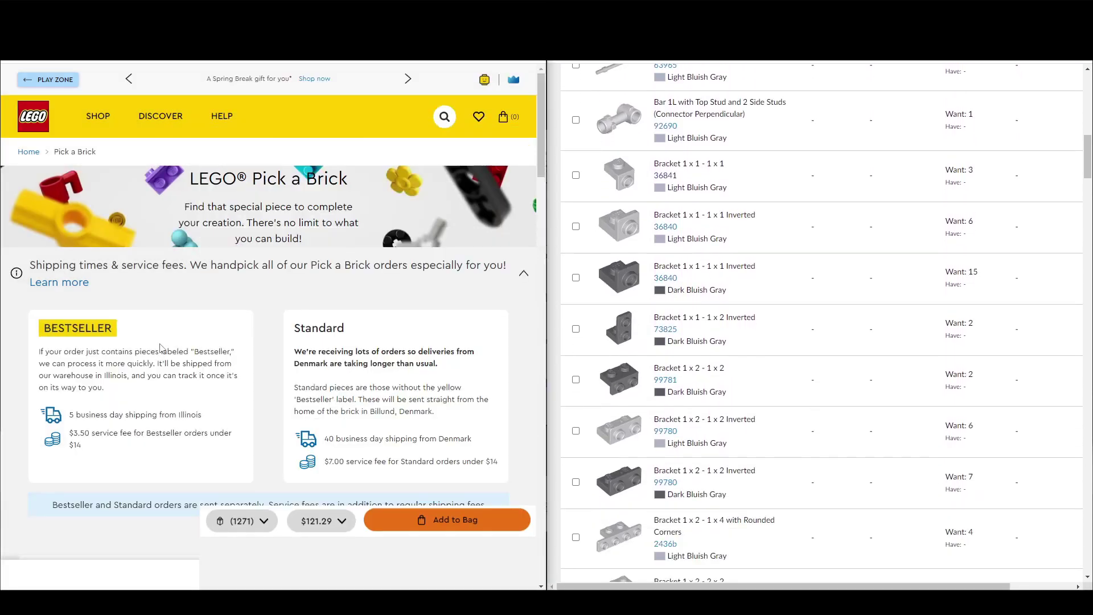
# Search Pick a Brick for part 73825 and compare the Dark Bluish Gray variant's picked quantity with the XWing Demo wanted list.
pyautogui.scroll(-5, 161, 348)
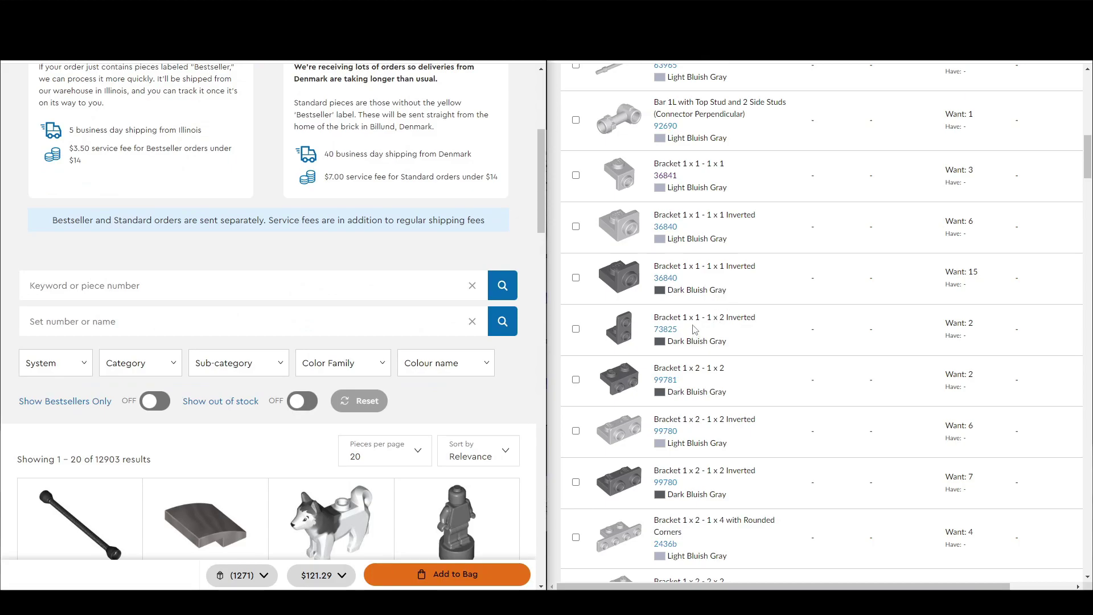
pyautogui.click(170, 297)
pyautogui.write('73825')
pyautogui.press('Return')
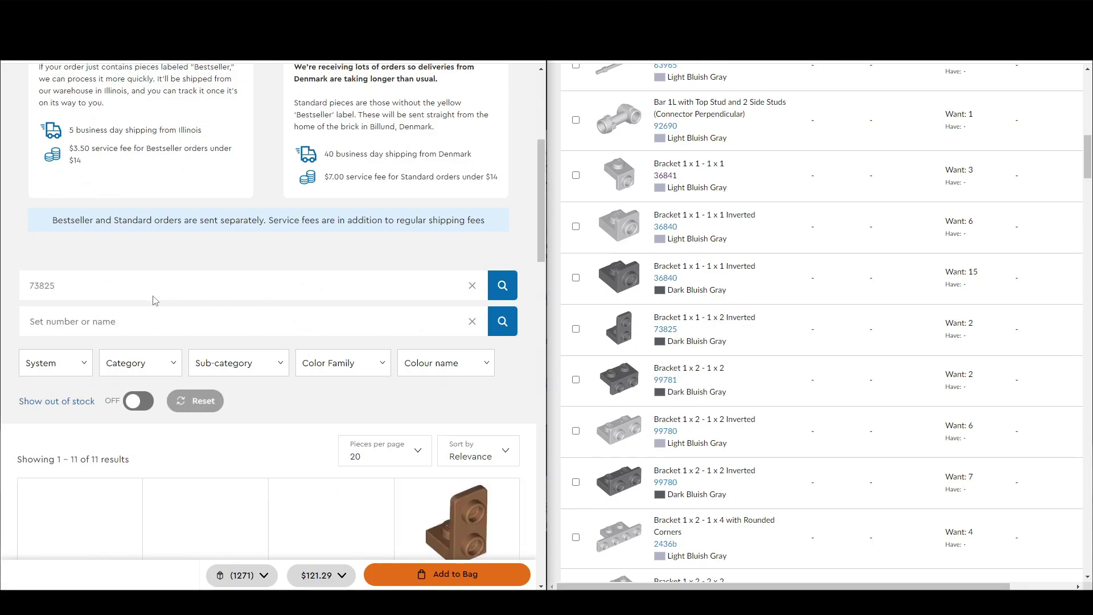
pyautogui.scroll(-5, 349, 312)
pyautogui.scroll(-5, 373, 288)
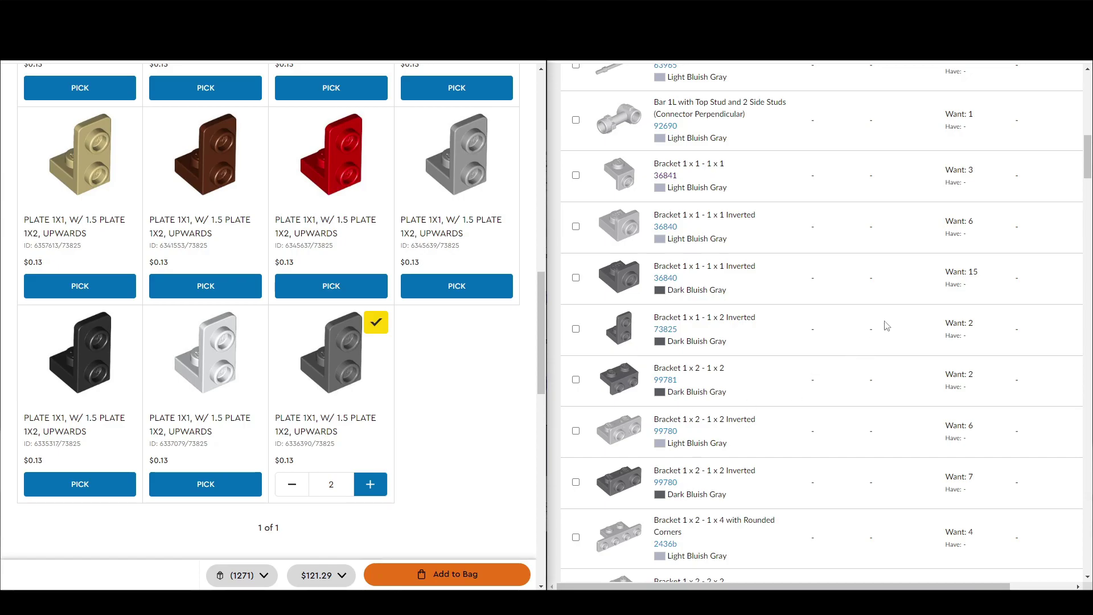
pyautogui.scroll(5, 373, 447)
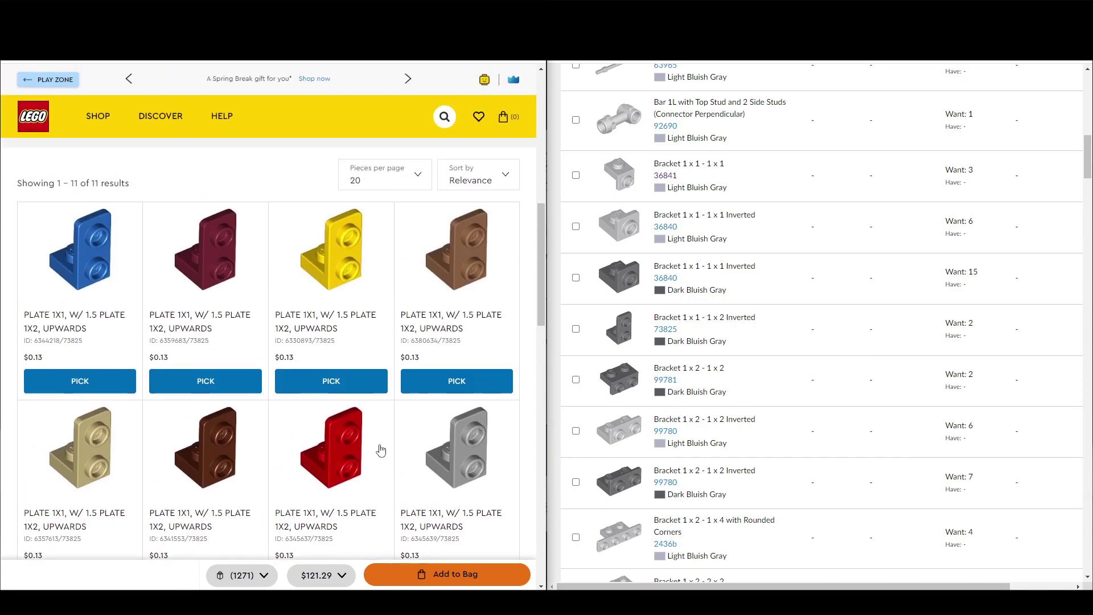
pyautogui.scroll(10, 381, 451)
# Open BrickLink's wanted list upload page with the BrickLink XML format option.
pyautogui.hotkey('ctrl', 'Tab')
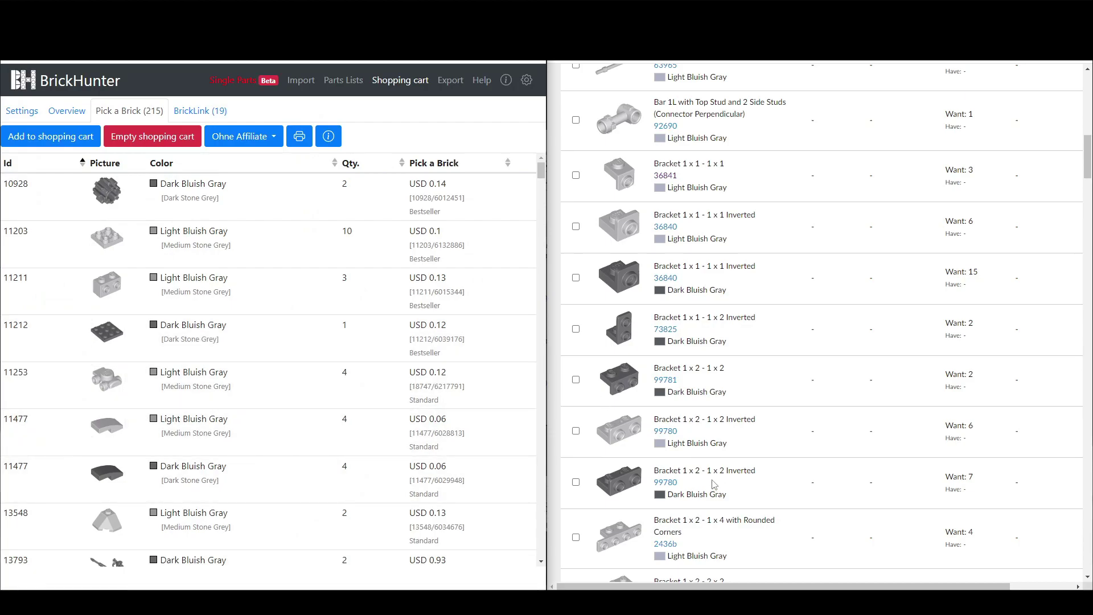
pyautogui.scroll(15, 821, 405)
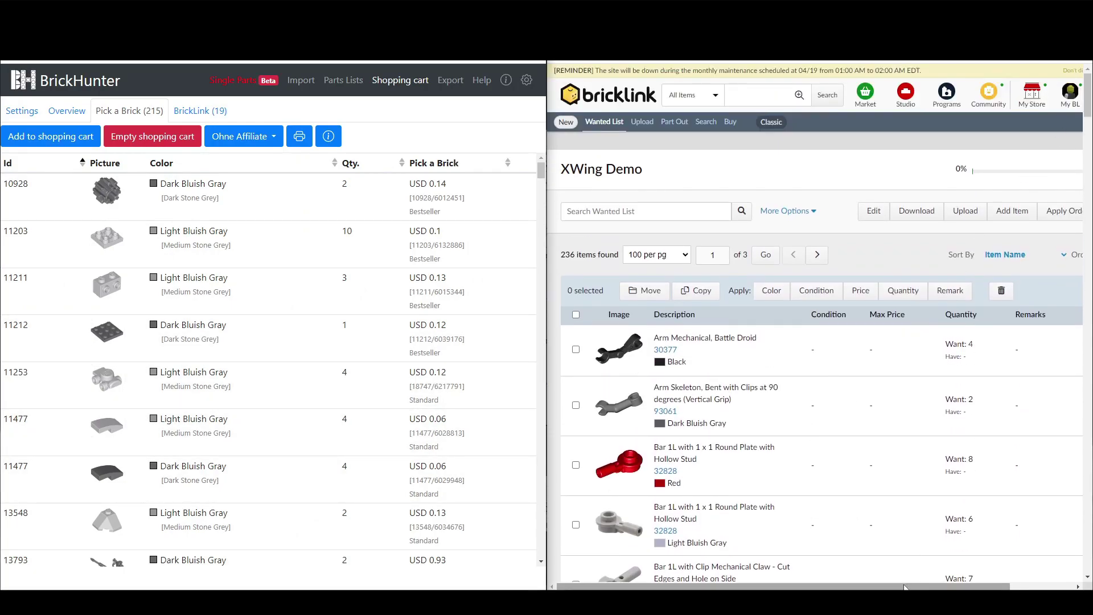
pyautogui.moveTo(906, 587); pyautogui.dragTo(968, 587)
pyautogui.moveTo(1028, 96)
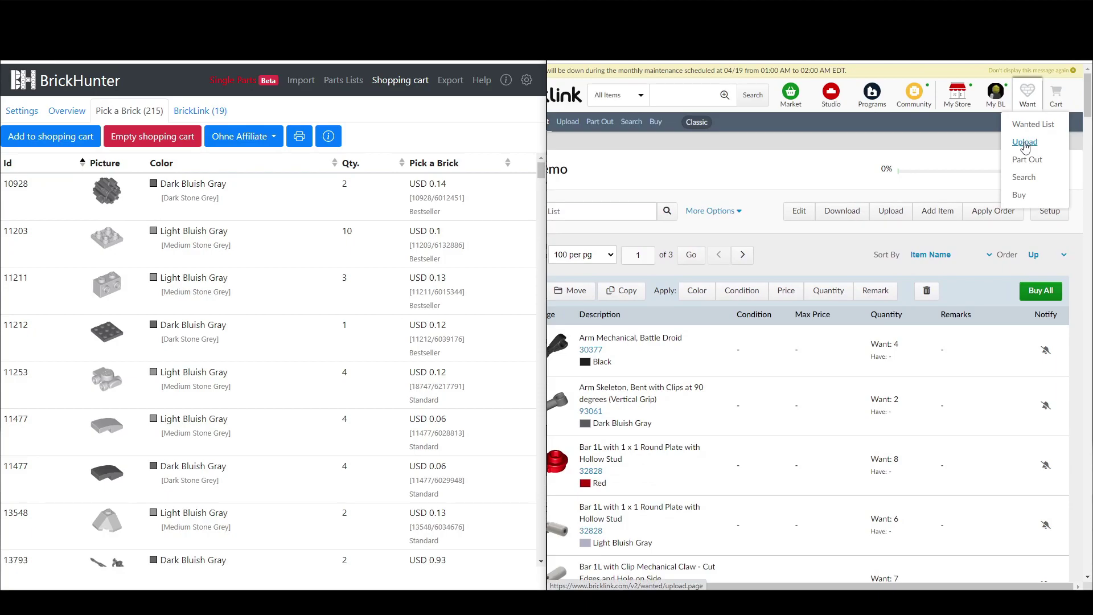
pyautogui.click(1025, 143)
pyautogui.click(776, 223)
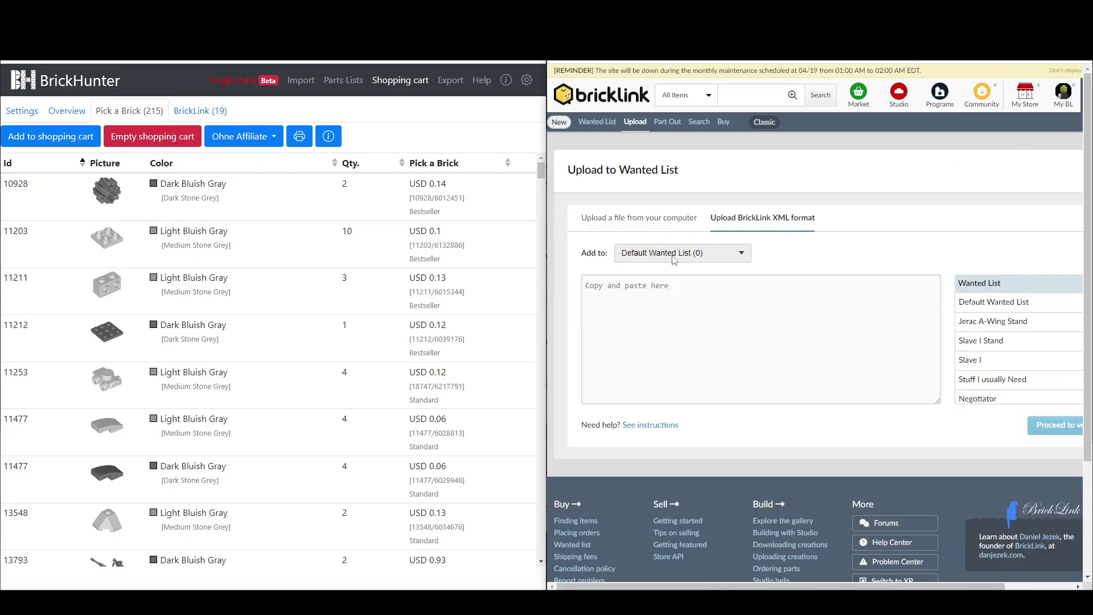
# Set the upload to create a new wanted list named Xwing Leftovers.
pyautogui.click(675, 260)
pyautogui.click(686, 461)
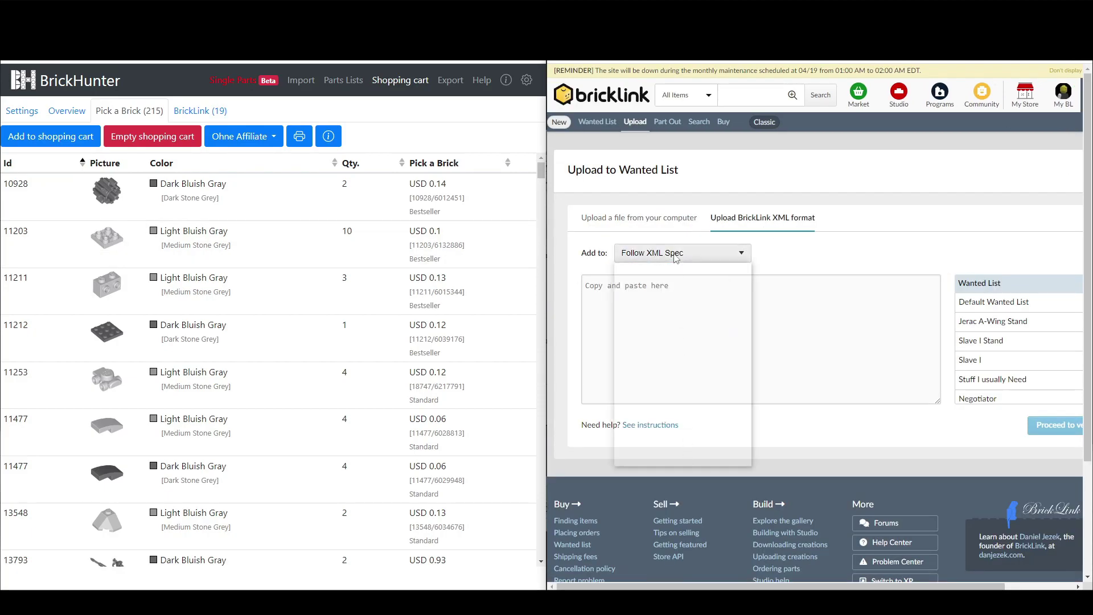
pyautogui.click(675, 259)
pyautogui.click(678, 448)
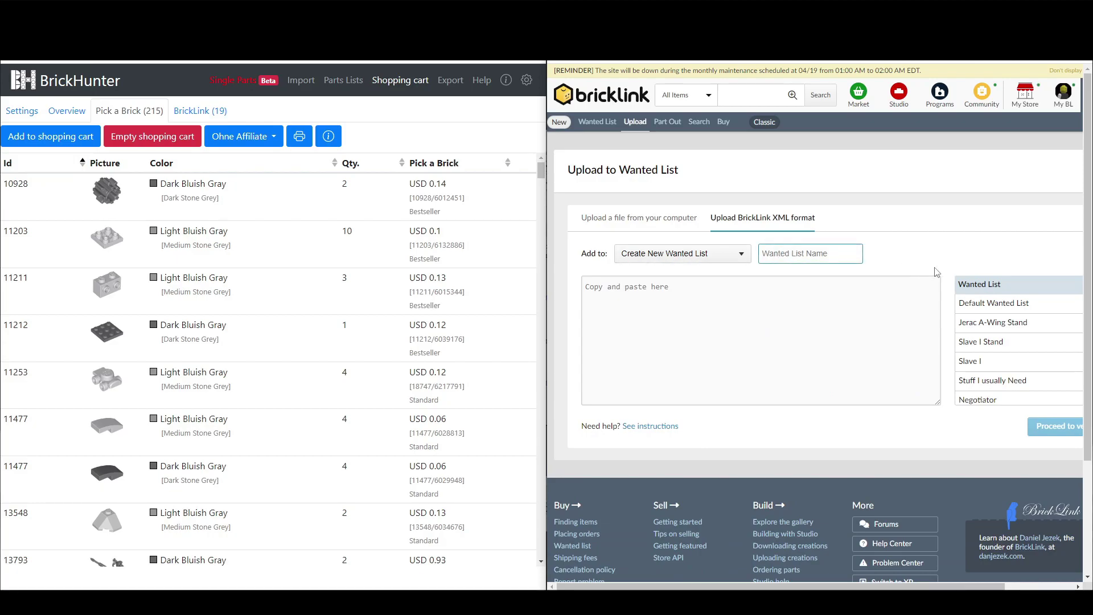
pyautogui.write('Xwing Leftovers')
pyautogui.press('Tab')
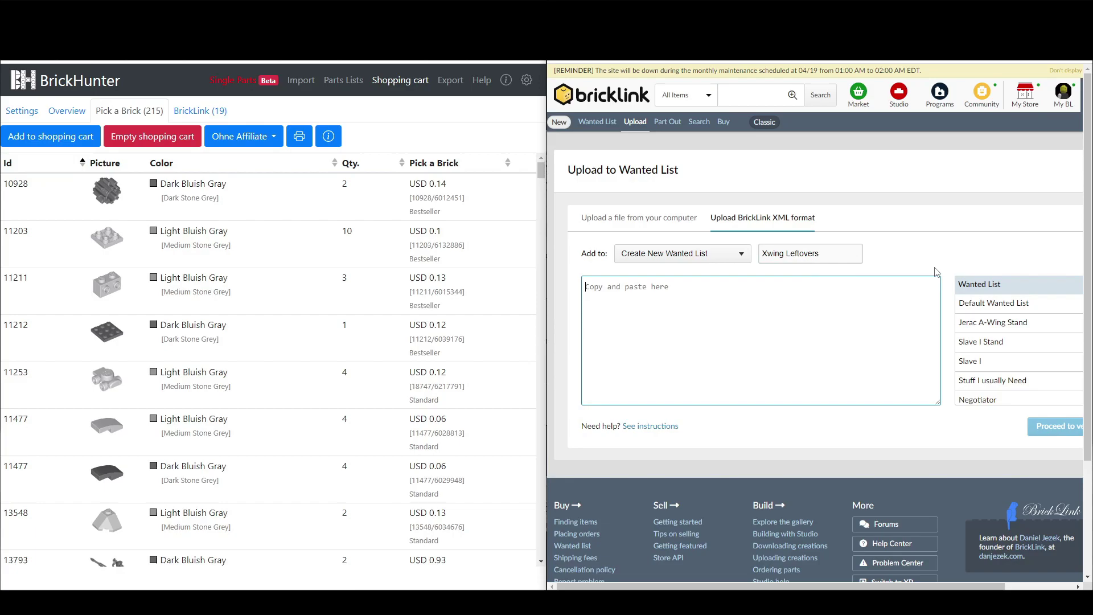
# Paste the copied BrickLink XML and add its parts to the Xwing Leftovers list after comparing them with BrickHunter's BrickLink parts.
pyautogui.hotkey('ctrl', 'v')
pyautogui.click(1042, 426)
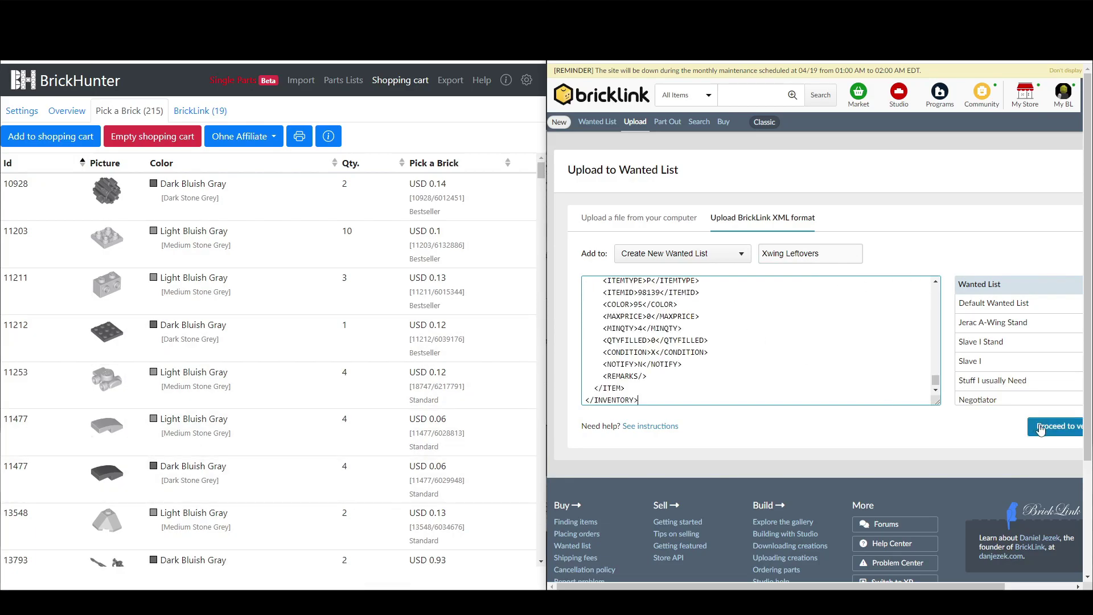
pyautogui.click(216, 111)
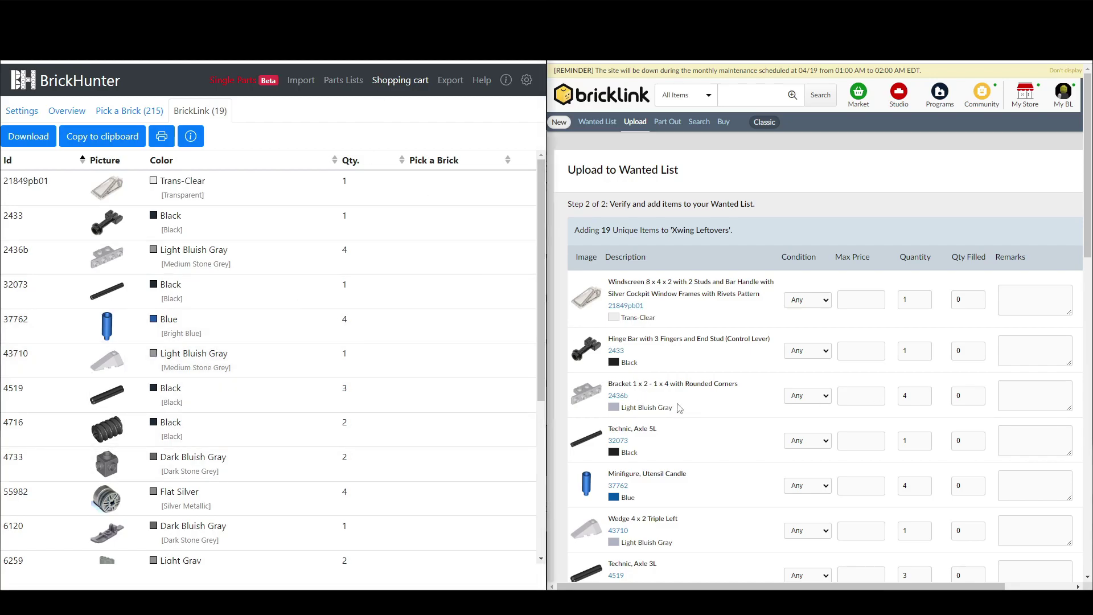
pyautogui.scroll(-15, 808, 223)
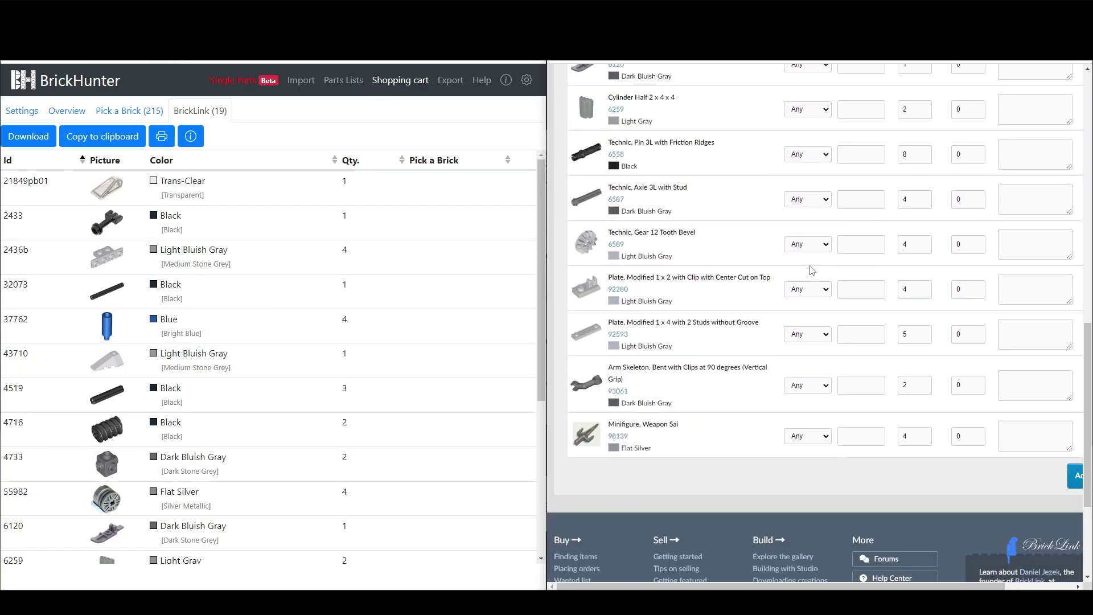
pyautogui.click(1075, 292)
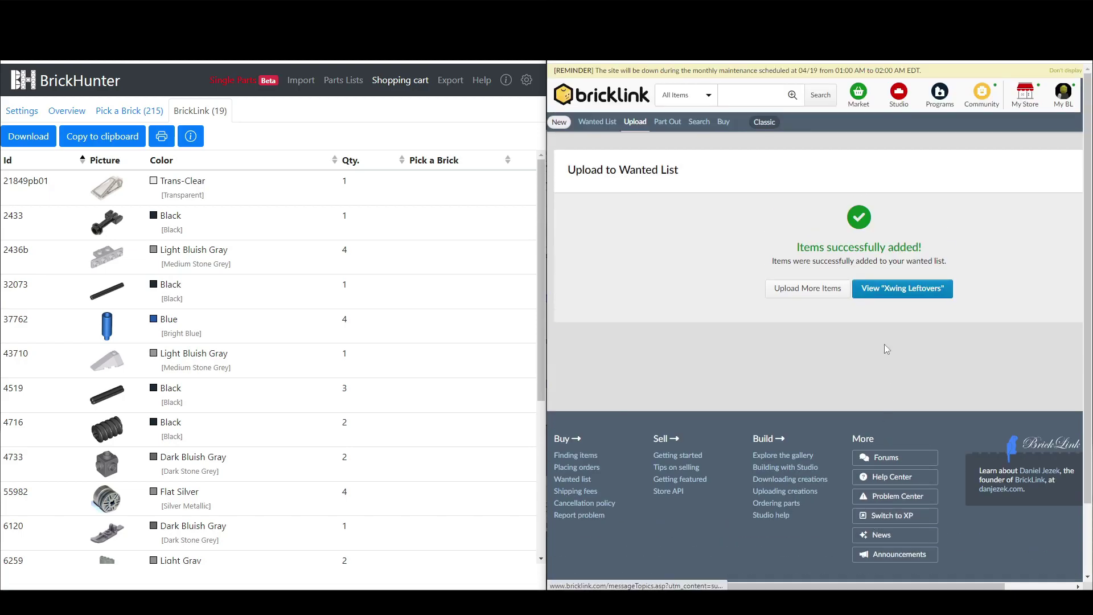
# Start buying all Xwing Leftovers parts on BrickLink and auto-select the stores for them.
pyautogui.click(883, 289)
pyautogui.click(1044, 288)
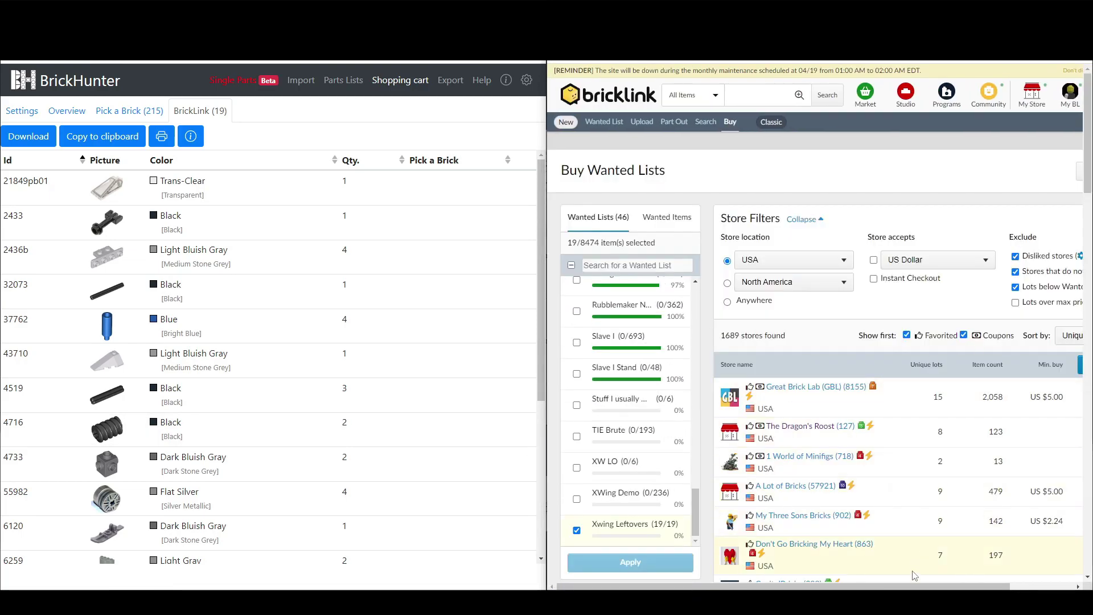
pyautogui.moveTo(915, 589); pyautogui.dragTo(970, 589)
pyautogui.click(1036, 364)
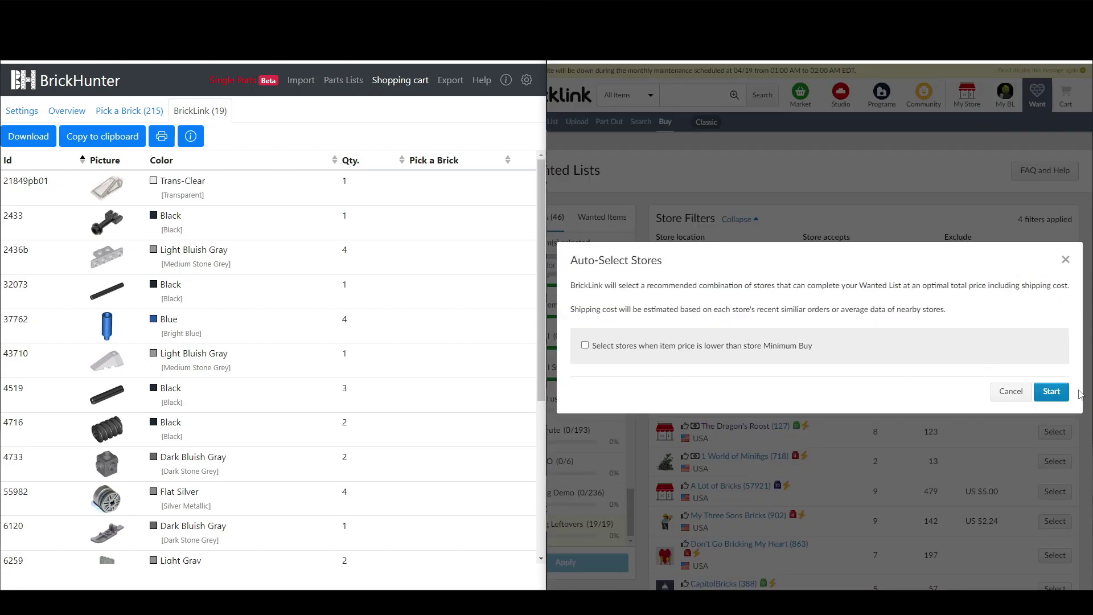
pyautogui.click(1028, 390)
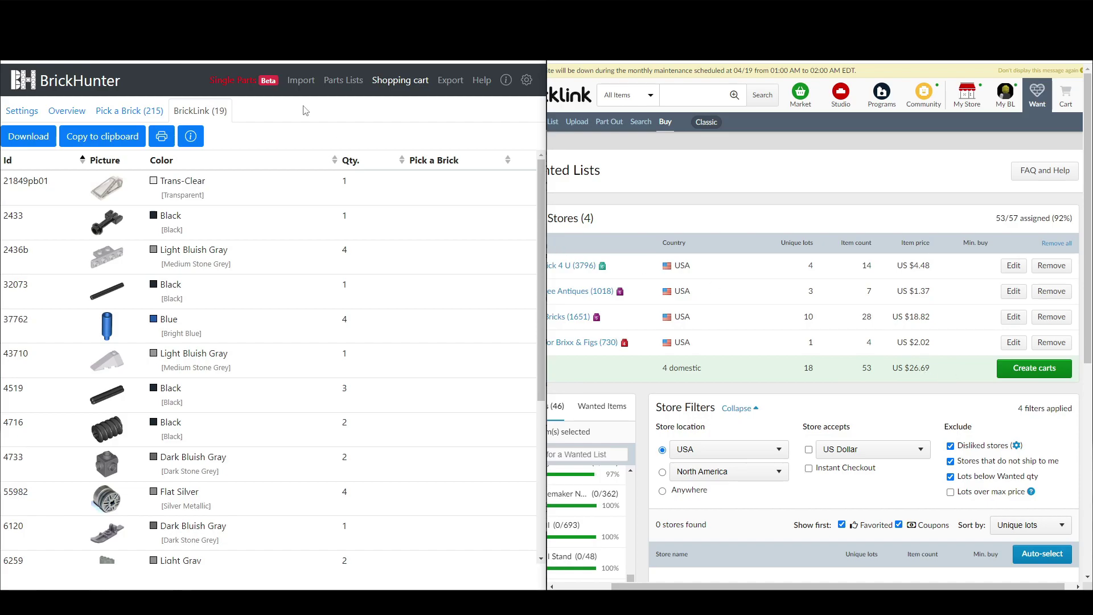
# Open the XWing Demo 2 wanted list on BrickLink and auto-select stores to buy all its parts.
pyautogui.hotkey('ctrl', 'Tab')
pyautogui.scroll(-4, 423, 459)
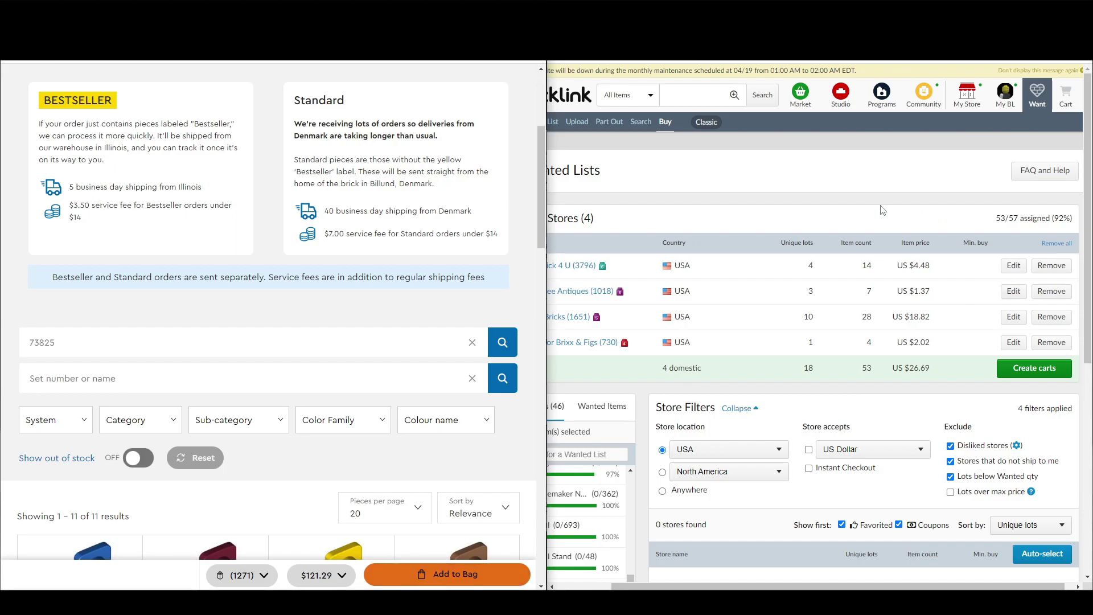
pyautogui.hotkey('alt', 'Left')
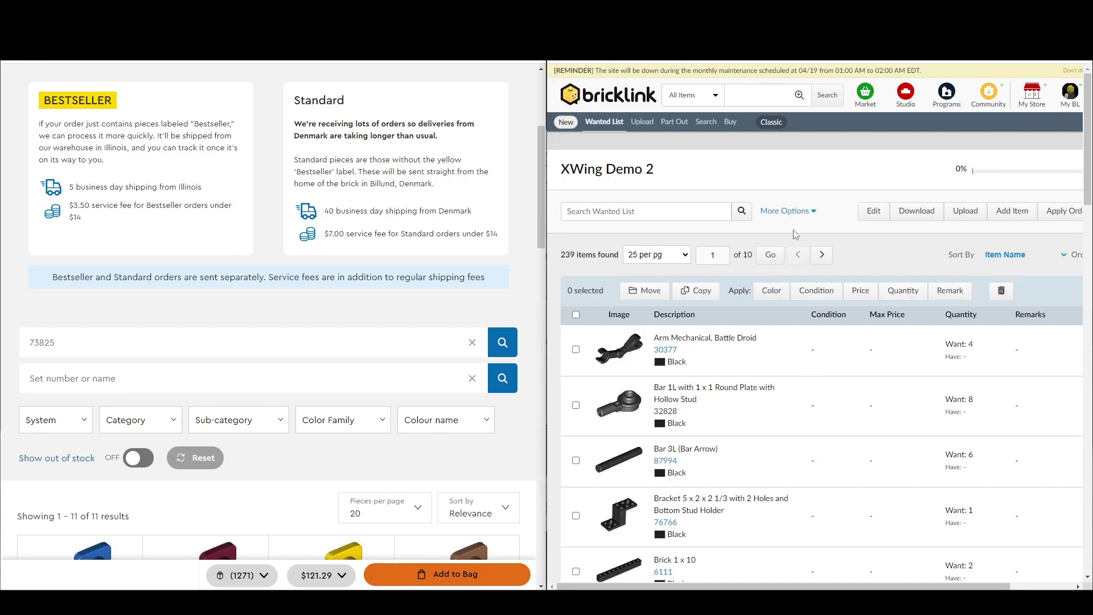
pyautogui.scroll(-9, 794, 229)
pyautogui.scroll(6, 786, 225)
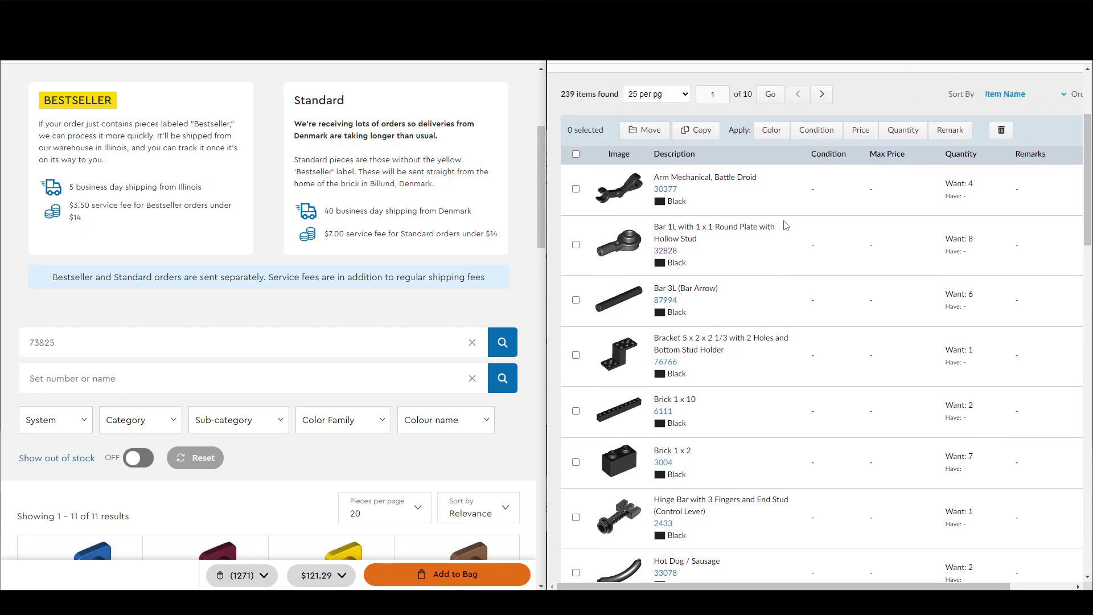
pyautogui.scroll(3, 786, 225)
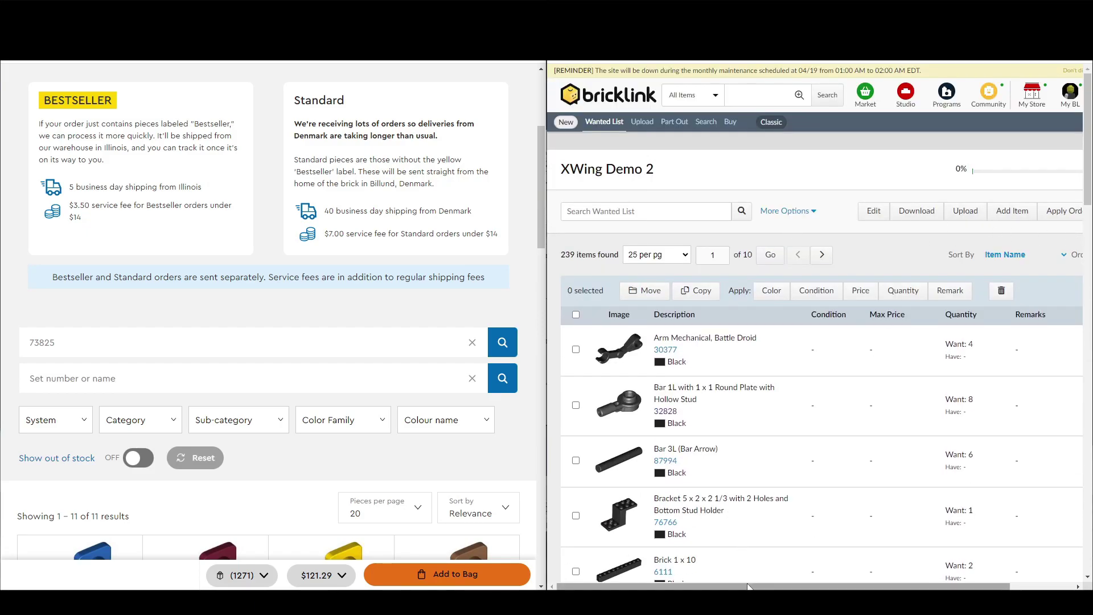
pyautogui.moveTo(748, 587); pyautogui.dragTo(811, 586)
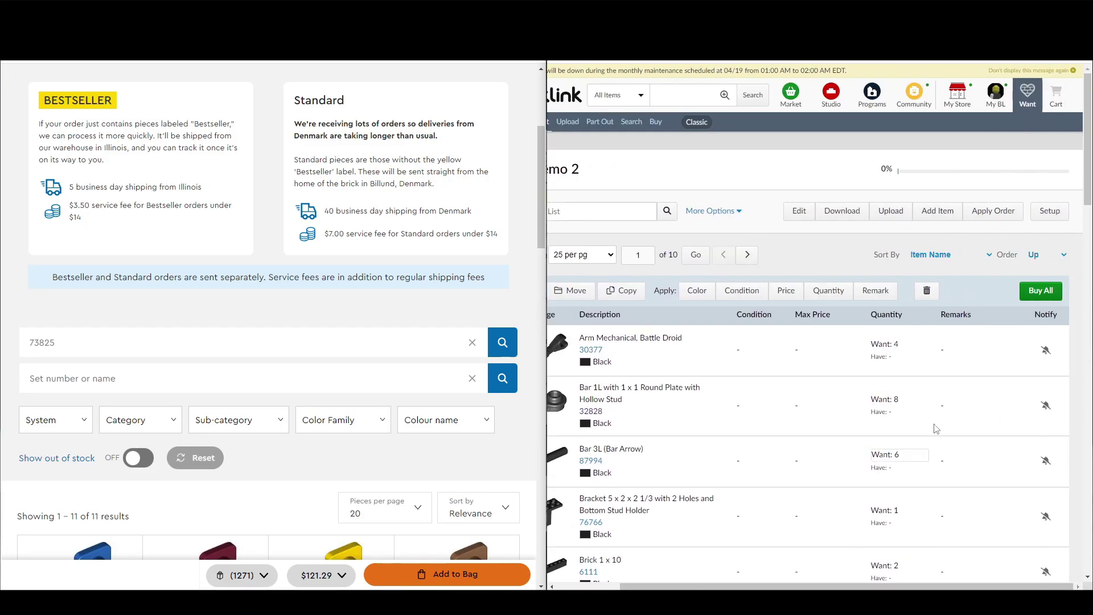
pyautogui.click(1027, 291)
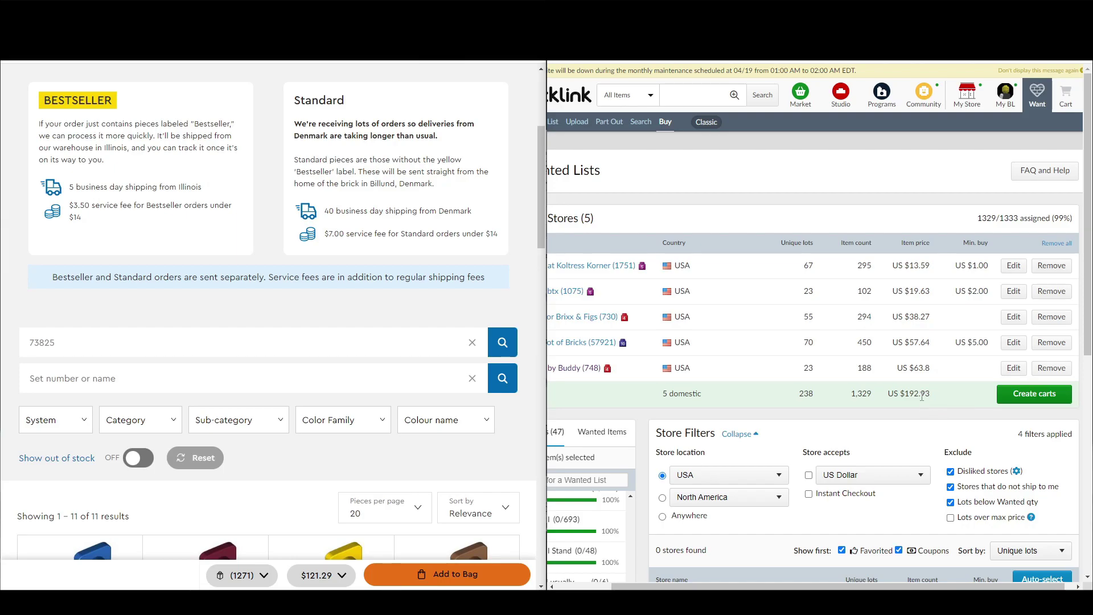
# Examine the Pick a Brick shipping times and service fees, and show the Standard parts in the expanded cart.
pyautogui.click(376, 331)
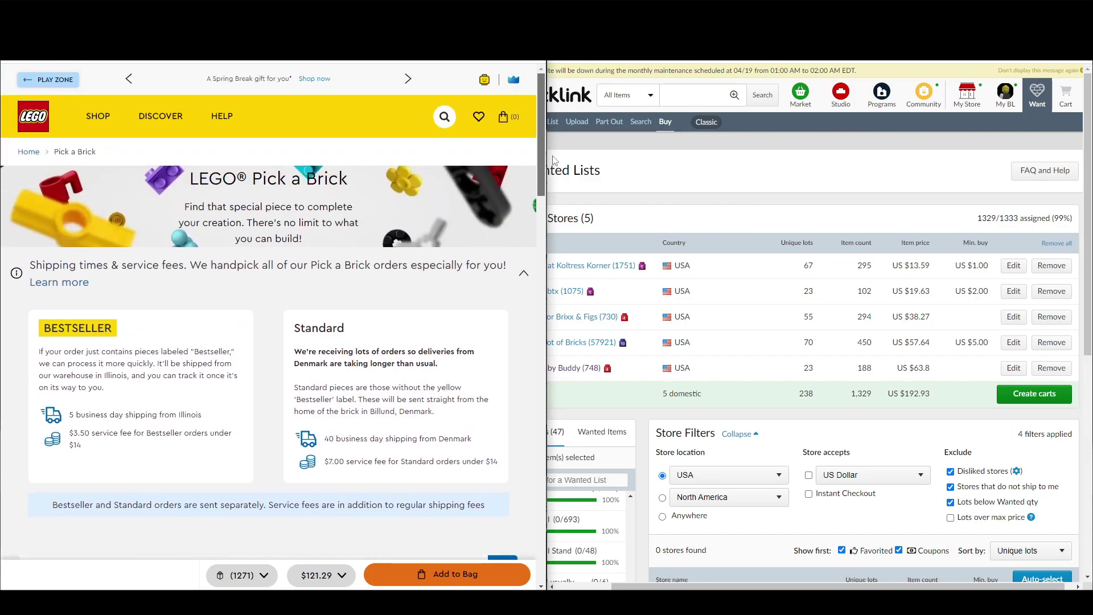
pyautogui.scroll(-6, 431, 417)
pyautogui.scroll(-5, 433, 418)
pyautogui.scroll(10, 430, 399)
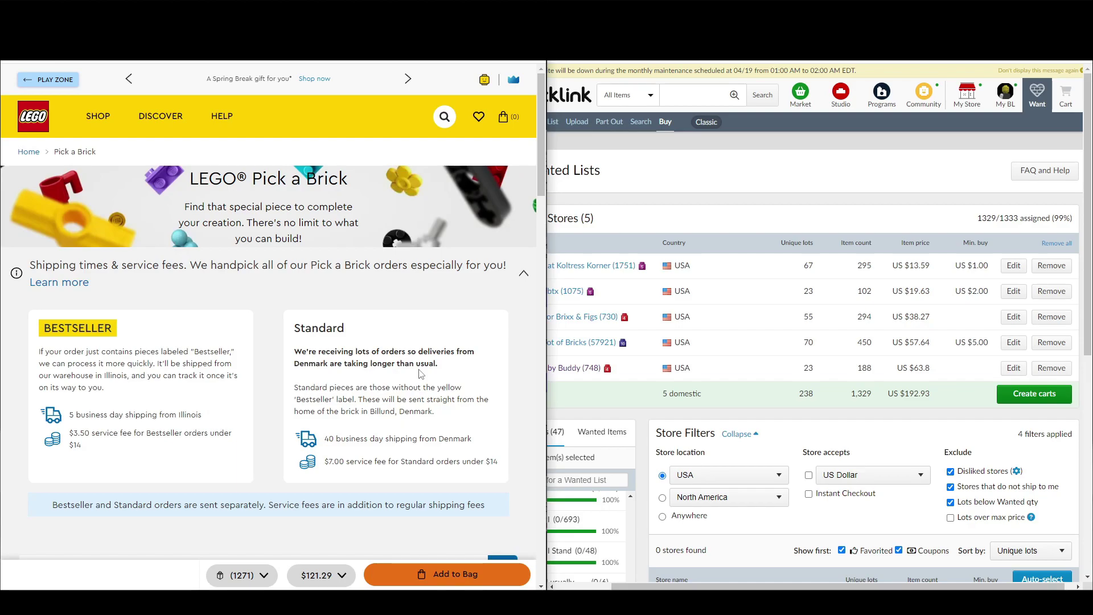
pyautogui.hotkey('ctrl', 'Tab')
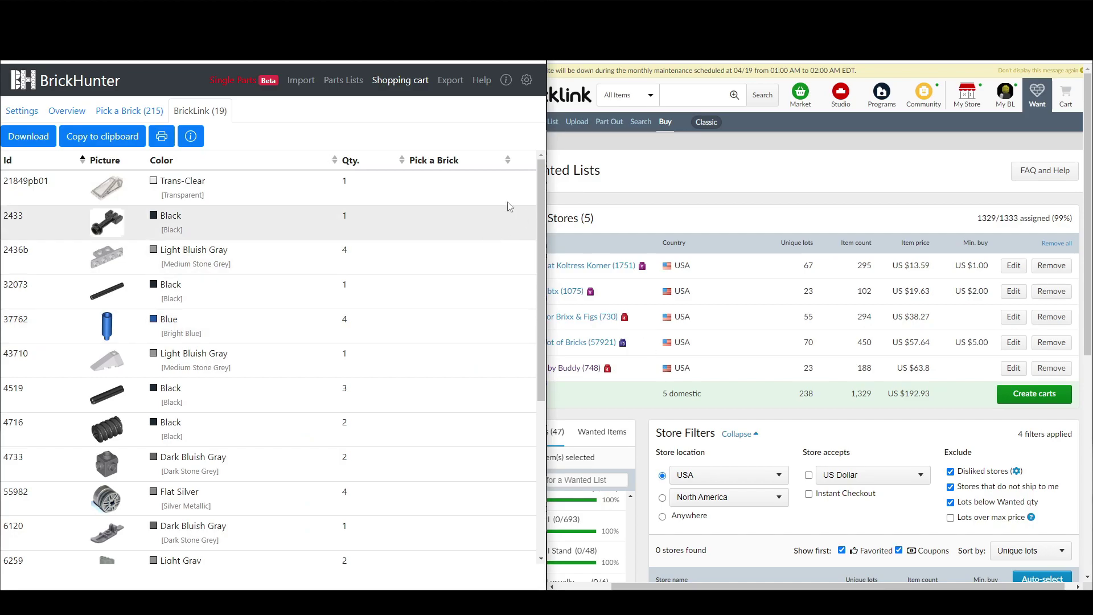
pyautogui.hotkey('ctrl', 'Tab')
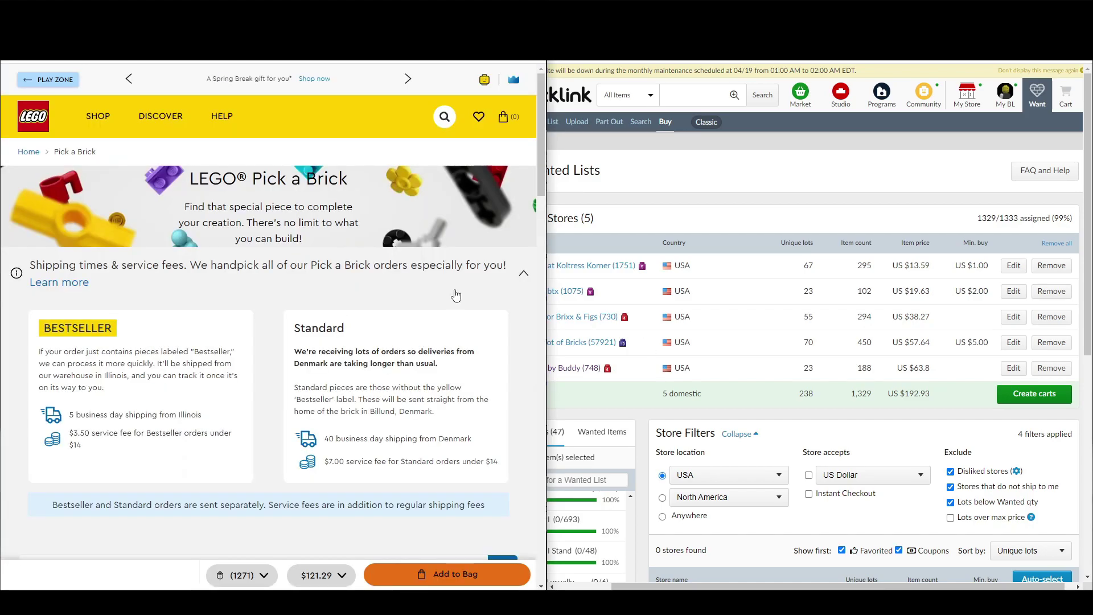
pyautogui.click(267, 578)
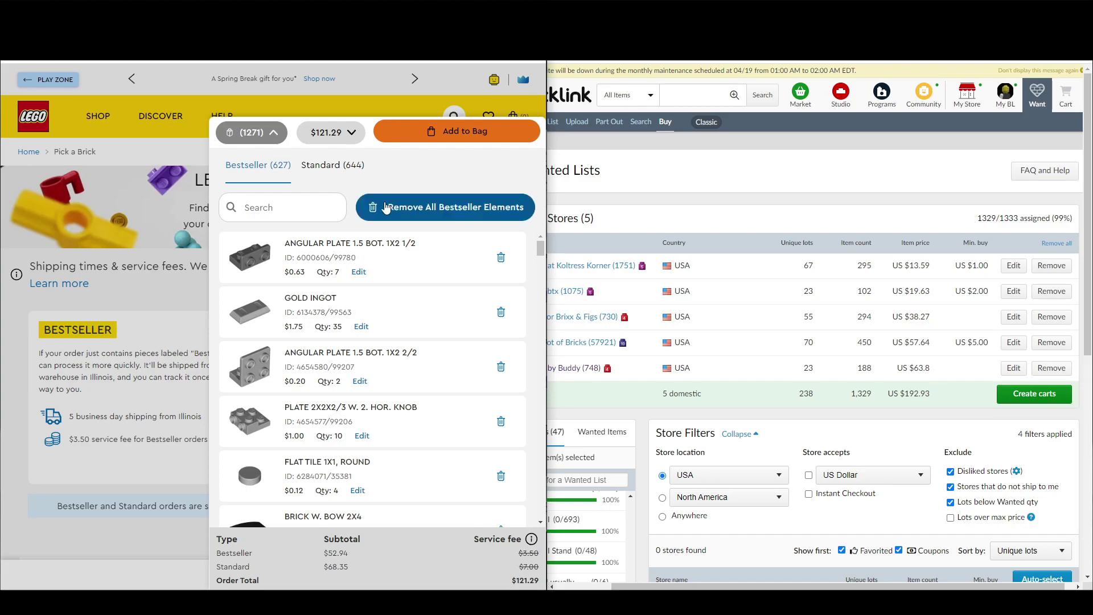
pyautogui.click(332, 168)
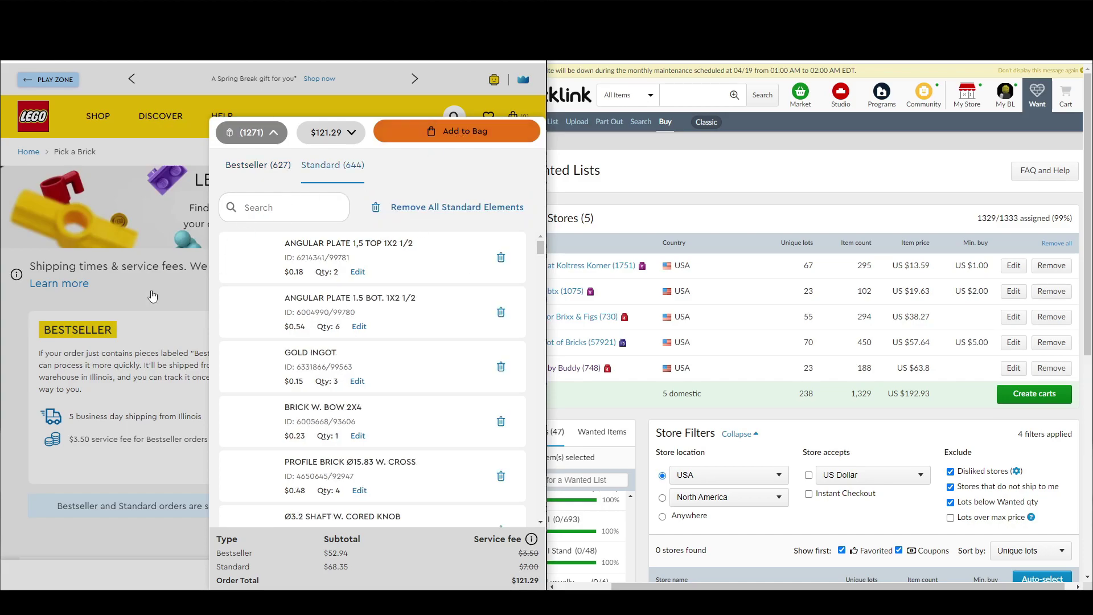
# Collapse the Pick a Brick cart and examine the Standard order delay notice, the shipping time from Denmark and the part search area.
pyautogui.click(165, 316)
pyautogui.scroll(-2, 381, 239)
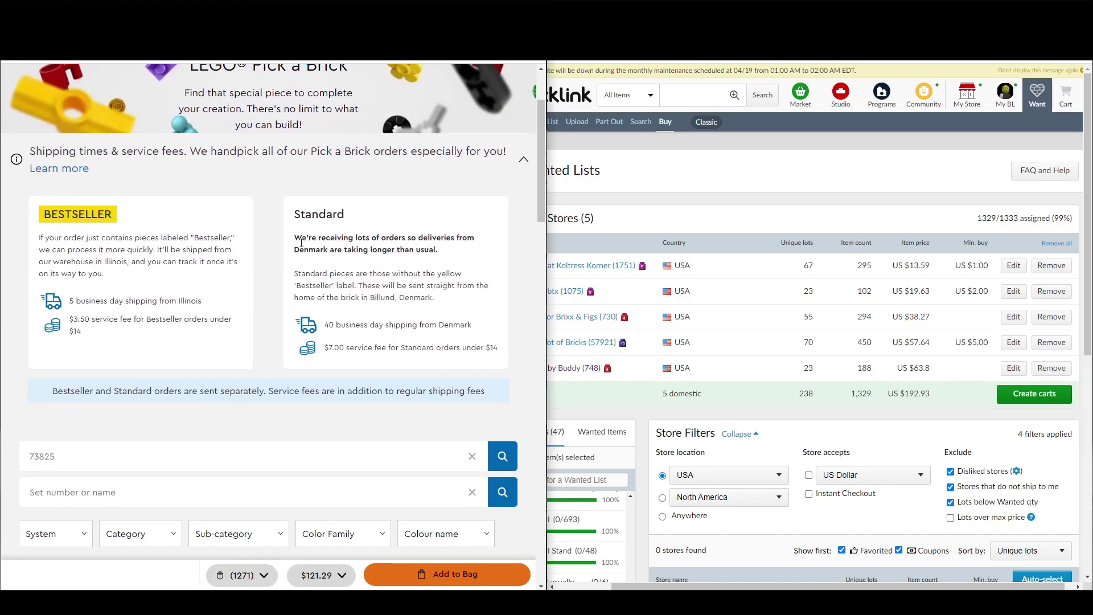
pyautogui.moveTo(297, 237); pyautogui.dragTo(472, 252)
pyautogui.click(473, 254)
pyautogui.moveTo(324, 326); pyautogui.dragTo(493, 335)
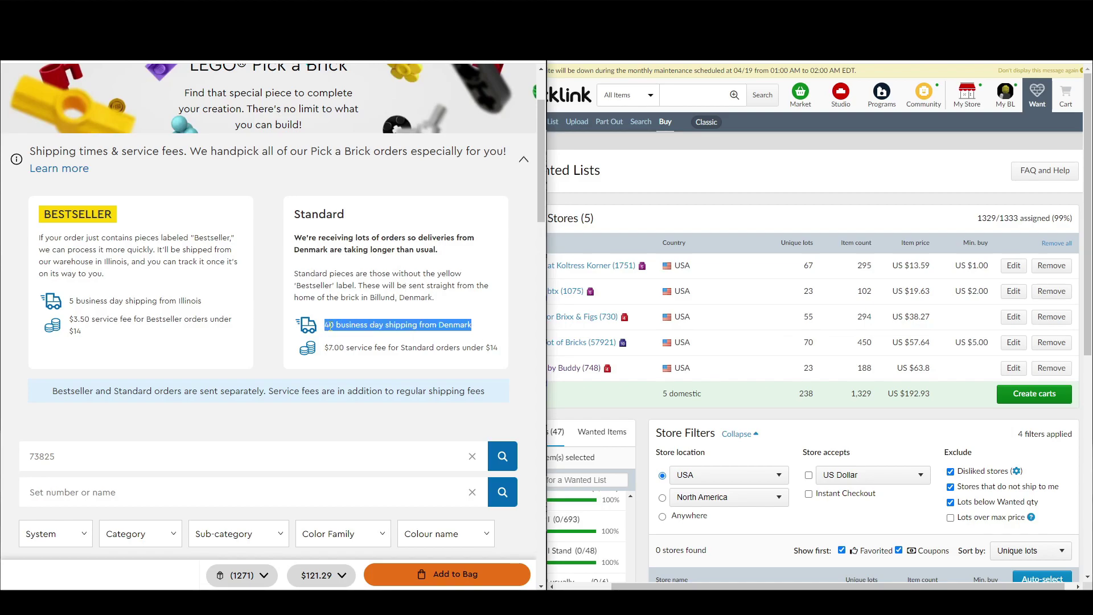
pyautogui.click(450, 319)
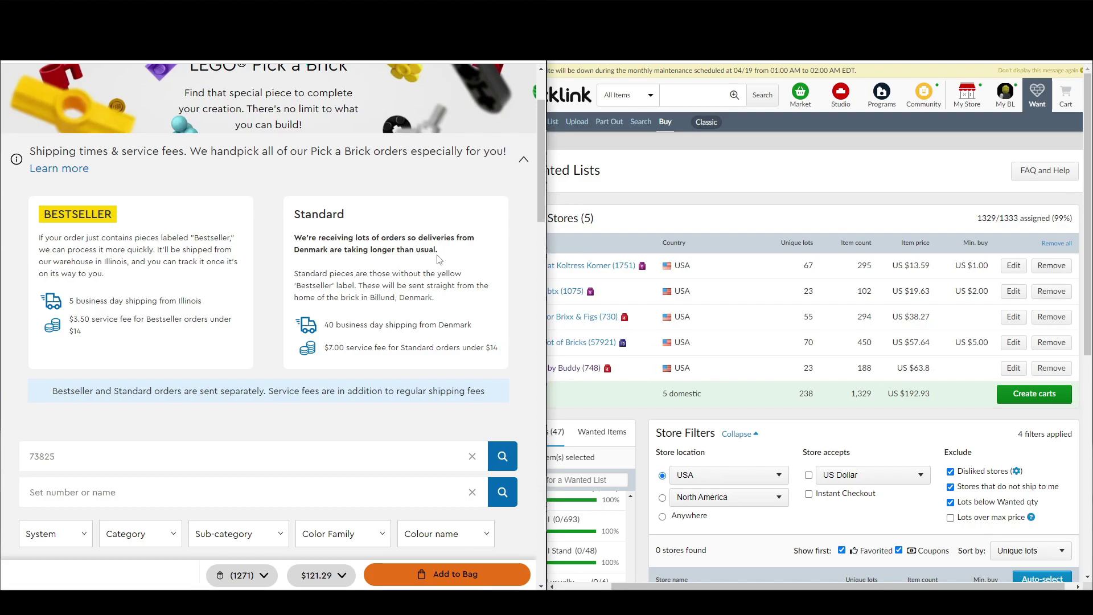
pyautogui.moveTo(454, 252); pyautogui.dragTo(303, 235)
pyautogui.click(344, 262)
pyautogui.moveTo(478, 326); pyautogui.dragTo(322, 327)
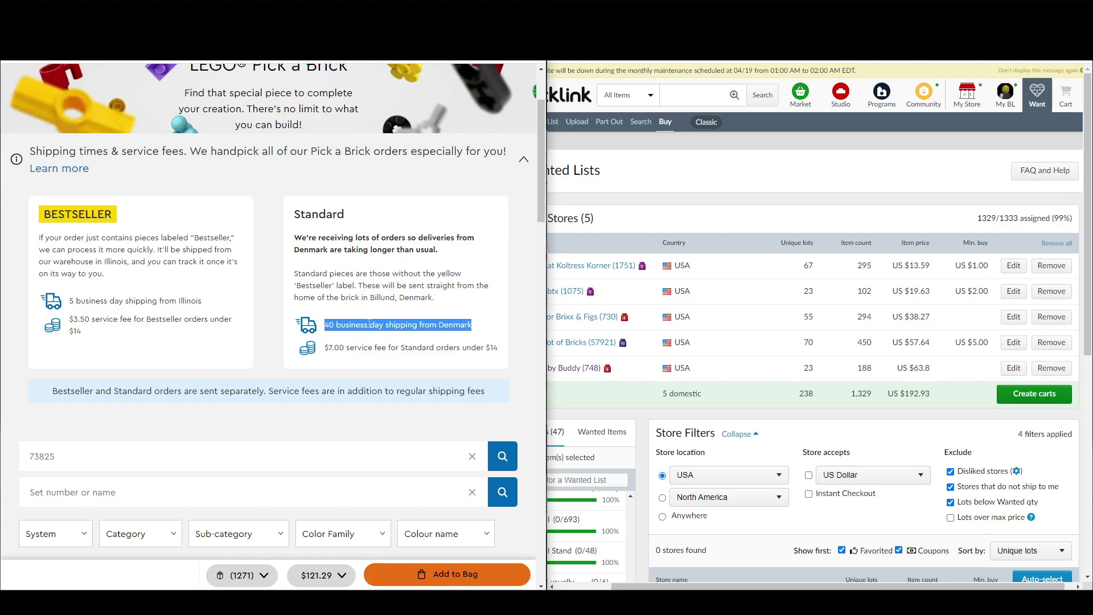
pyautogui.click(327, 326)
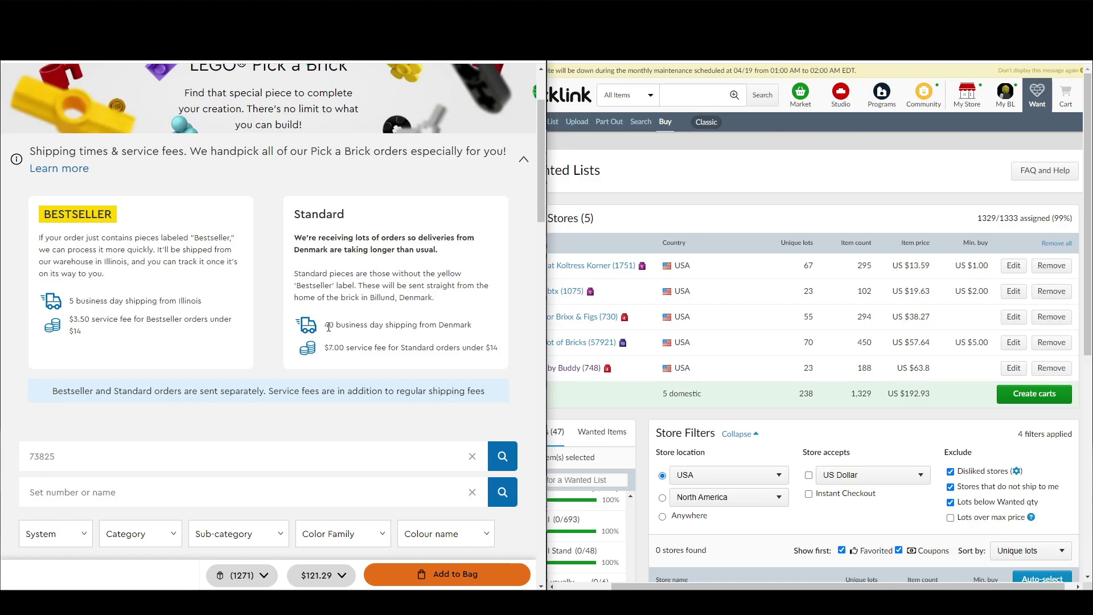
pyautogui.moveTo(326, 325); pyautogui.dragTo(482, 334)
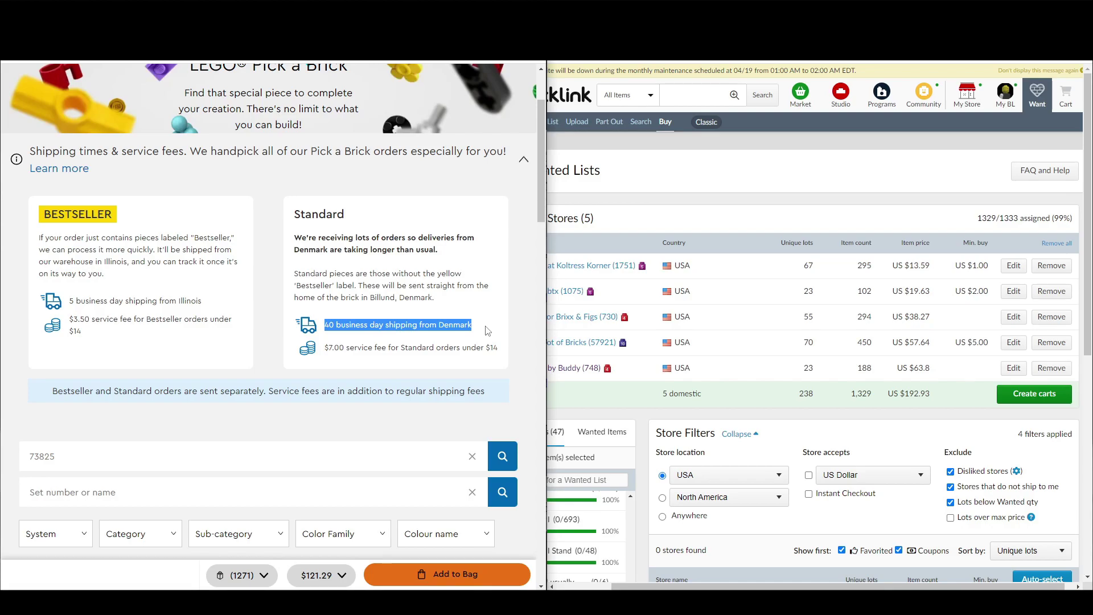
pyautogui.click(478, 329)
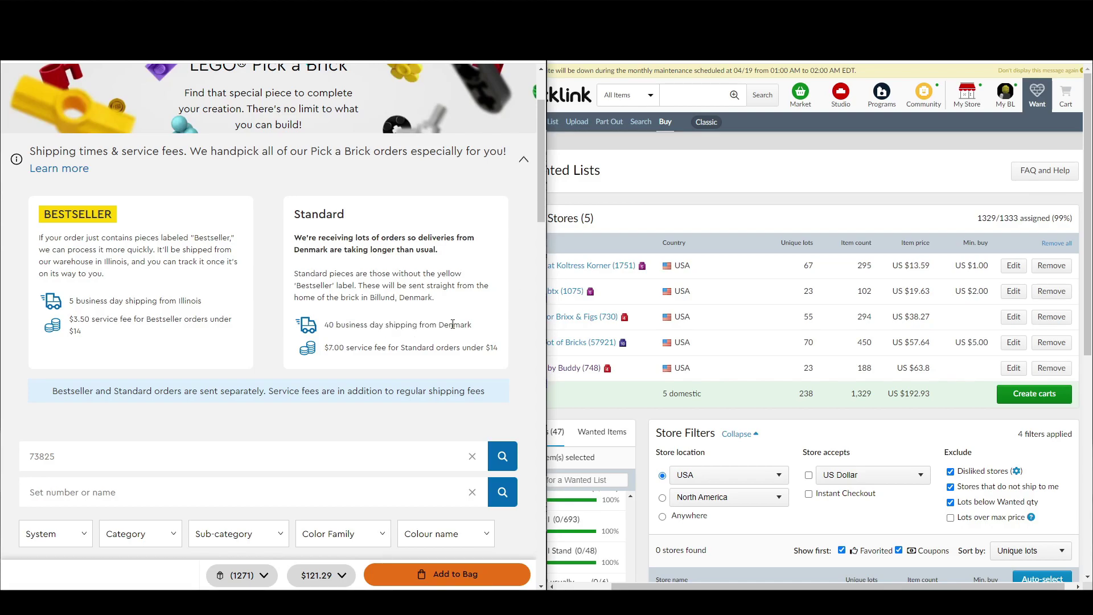
pyautogui.moveTo(477, 329); pyautogui.dragTo(332, 340)
pyautogui.click(333, 340)
pyautogui.scroll(-2, 345, 254)
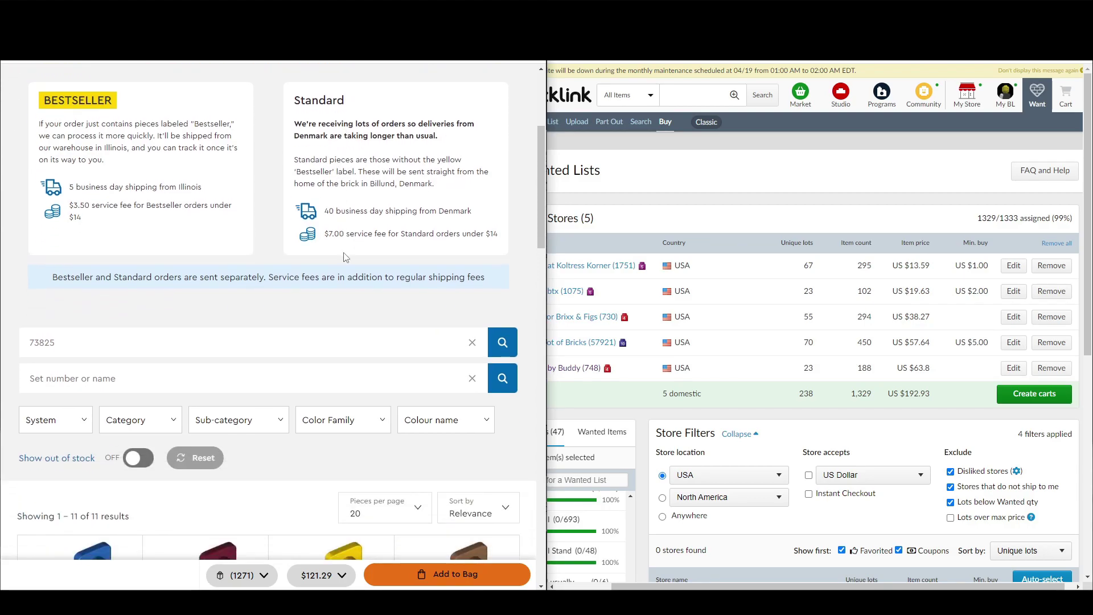
pyautogui.scroll(-5, 390, 381)
pyautogui.scroll(8, 391, 381)
# Switch to BrickHunter, reopen the extension from the LEGO page, and show its donation and license information in a wider window.
pyautogui.hotkey('ctrl', 'Tab')
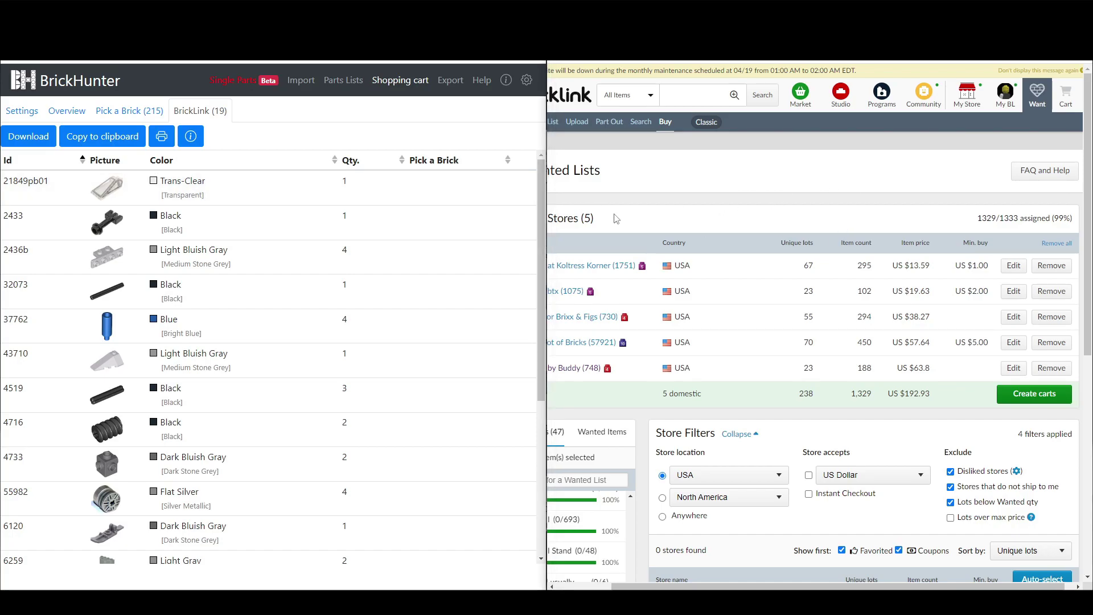
pyautogui.hscroll(-3, 797, 484)
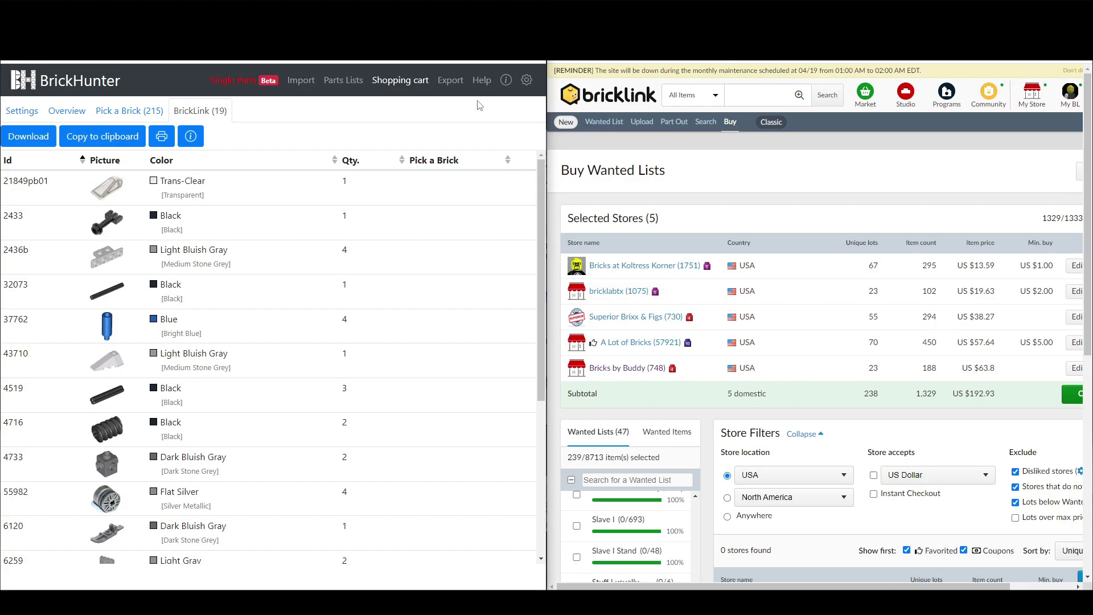
pyautogui.click(482, 81)
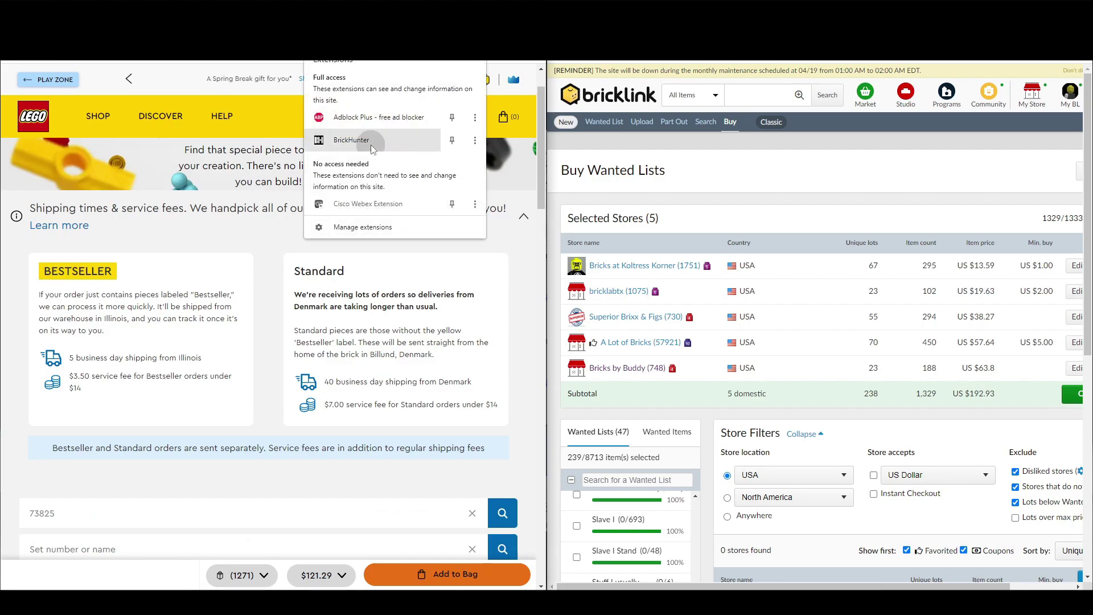
pyautogui.click(358, 140)
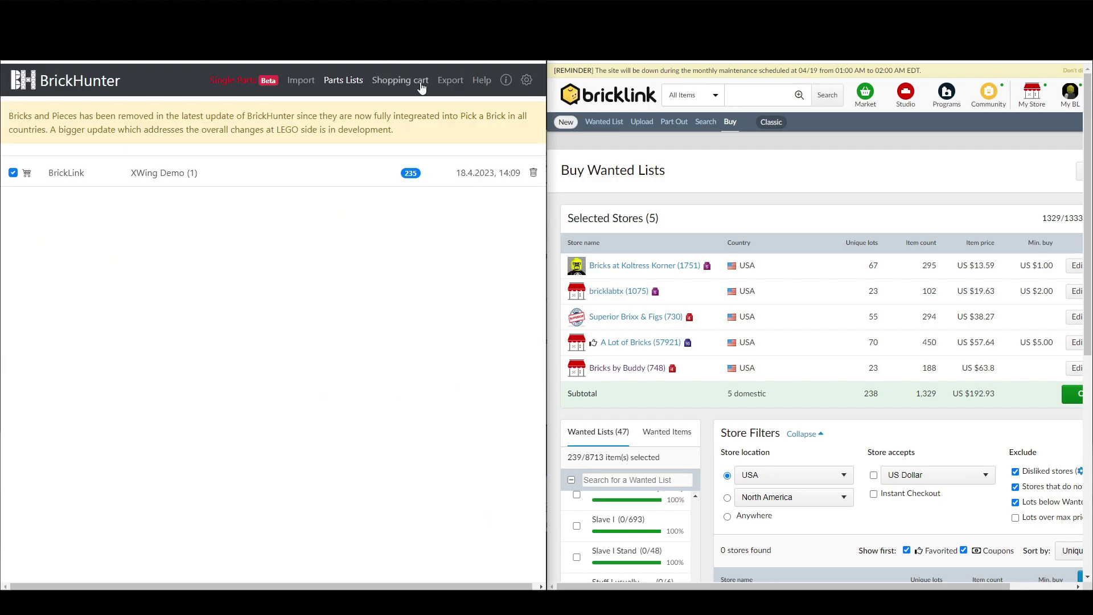
pyautogui.click(508, 81)
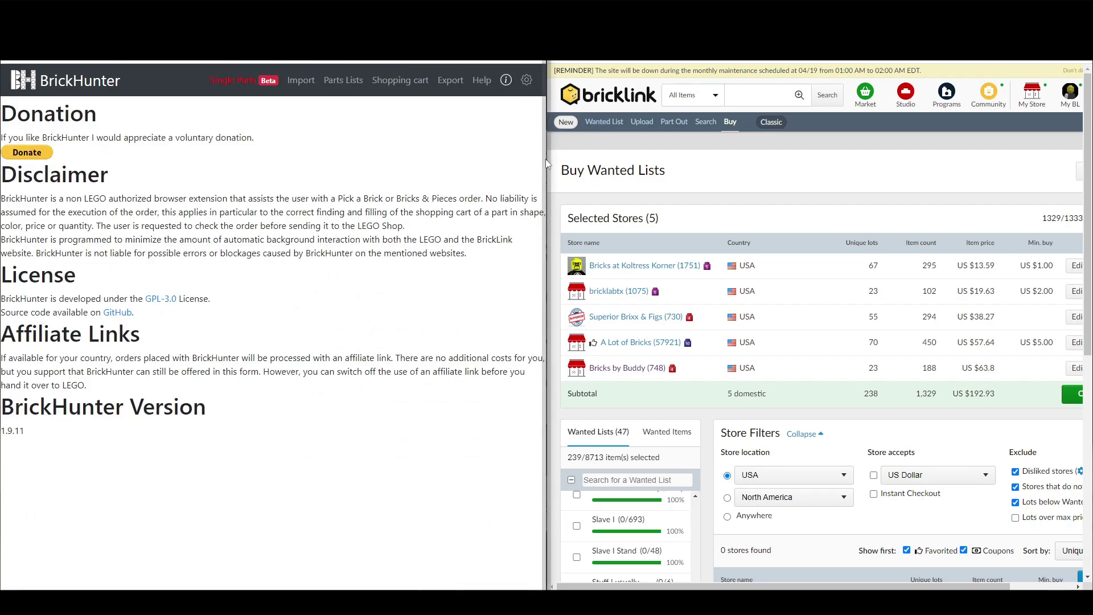
pyautogui.moveTo(546, 167); pyautogui.dragTo(667, 167)
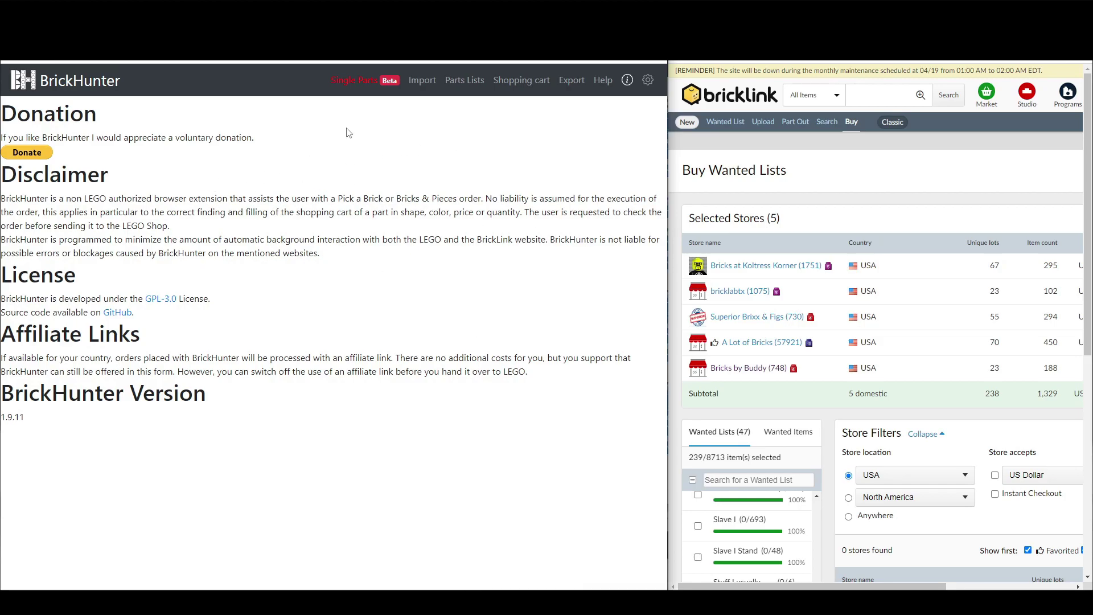
# Donate 30 USD to BrickHunter through PayPal as a one-time donation.
pyautogui.click(24, 156)
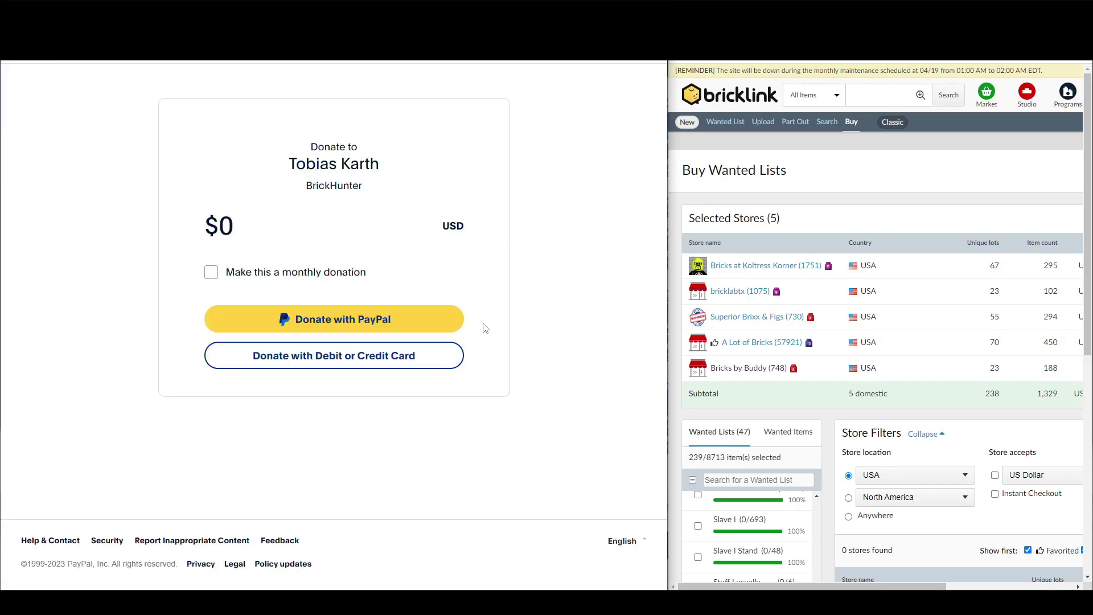
pyautogui.click(269, 224)
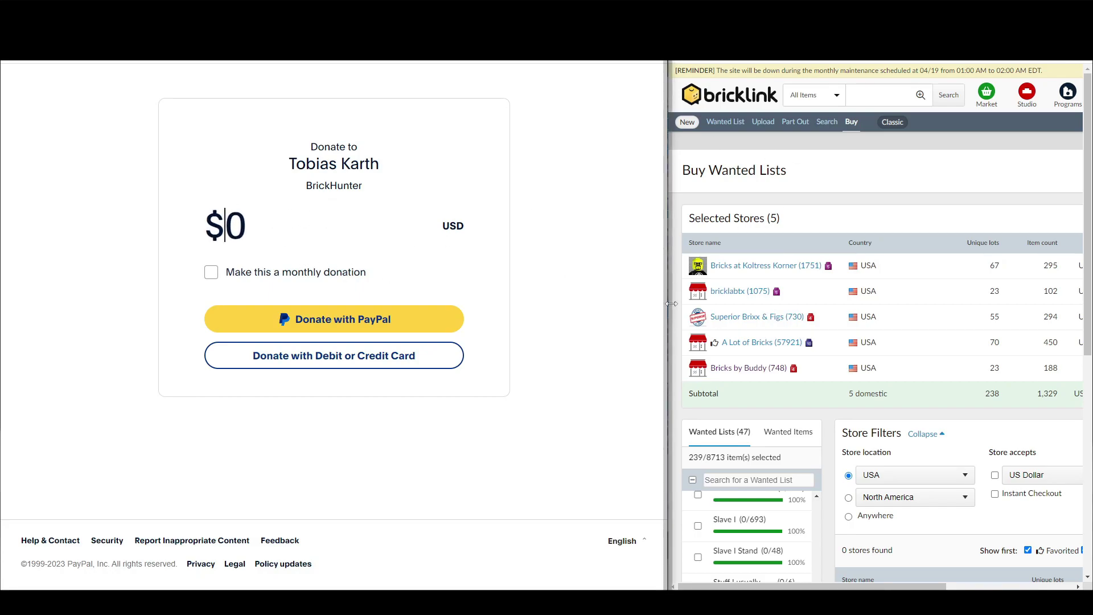
pyautogui.write('20')
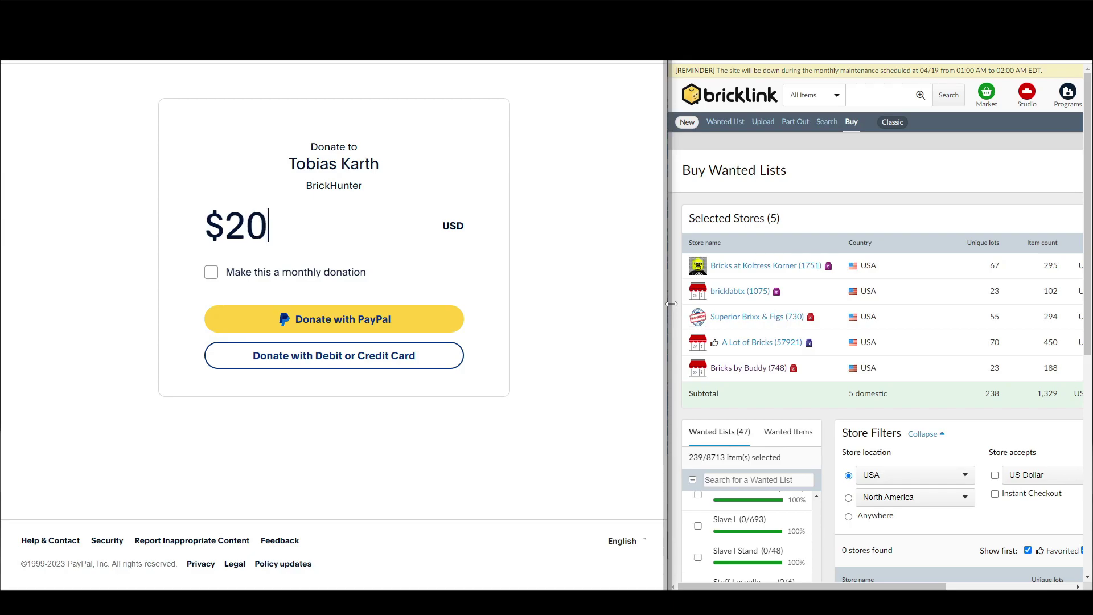
pyautogui.press('BackSpace')
pyautogui.press('BackSpace')
pyautogui.write('30')
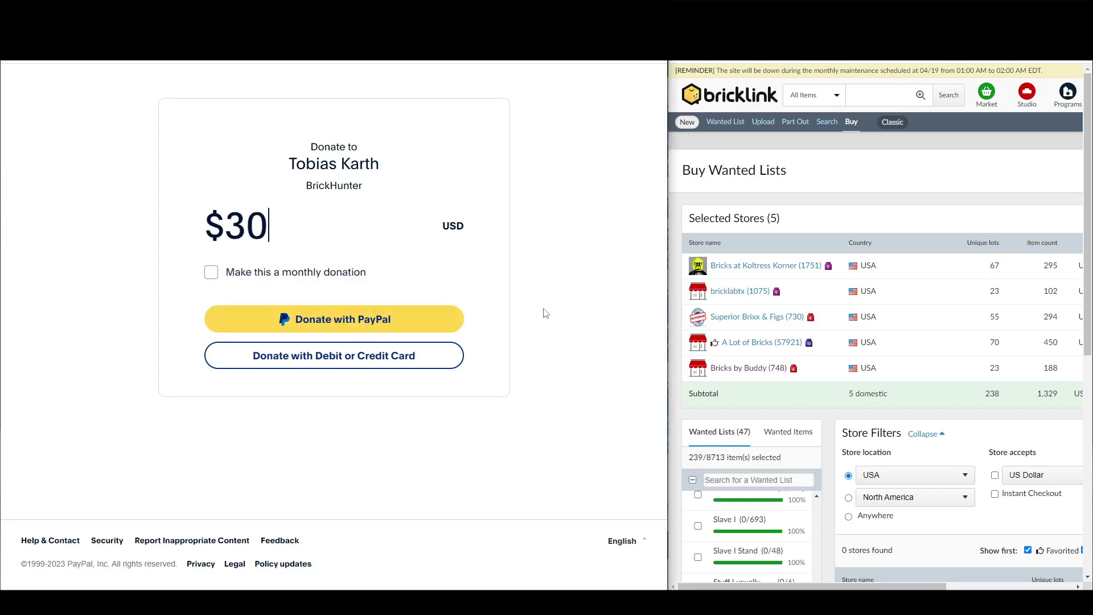
pyautogui.click(392, 324)
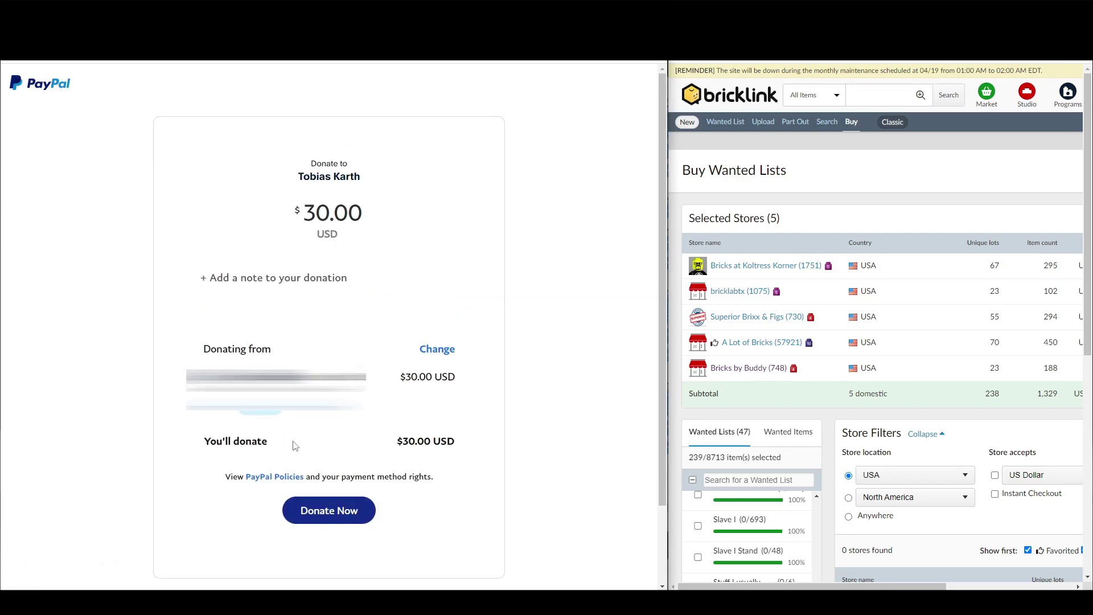
pyautogui.click(302, 510)
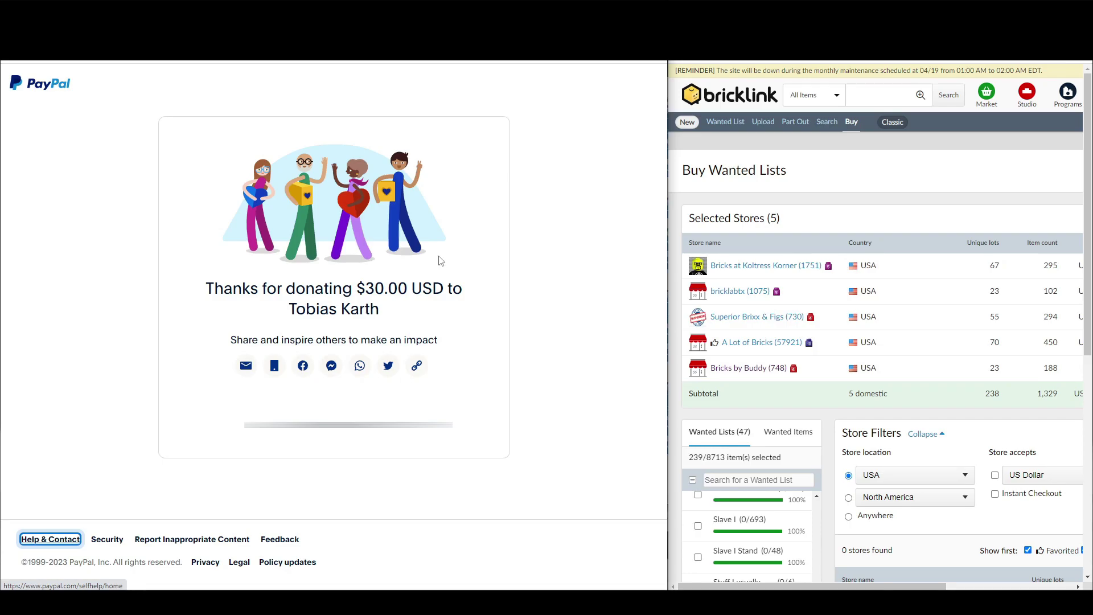